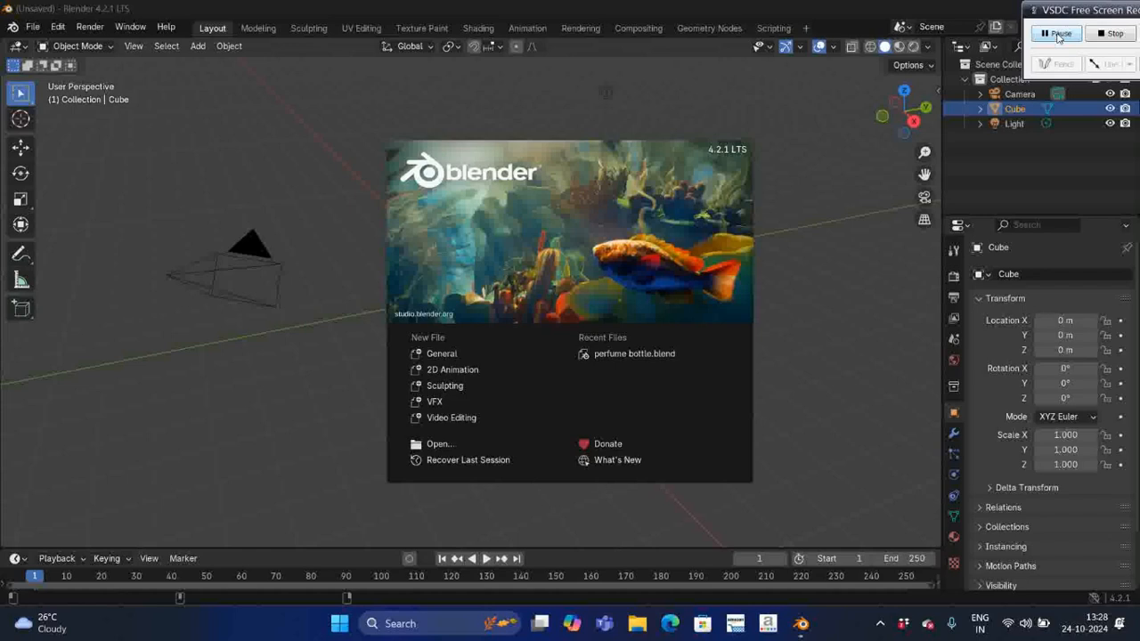
# - Start a new General scene and delete the default cube
pyautogui.click(445, 355)
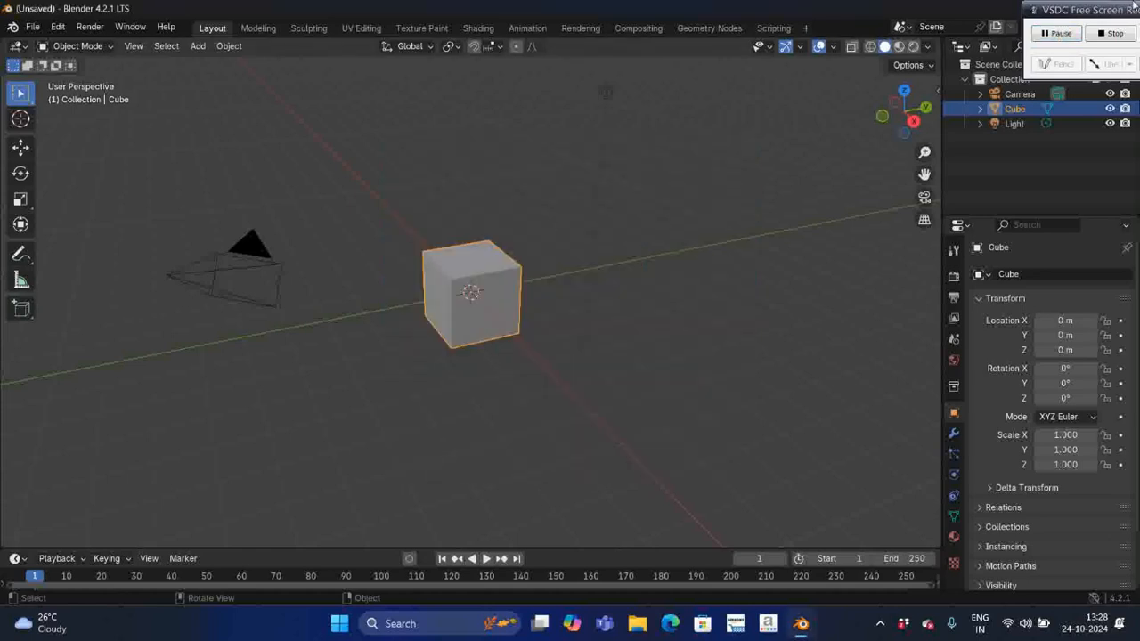
pyautogui.moveTo(1064, 15); pyautogui.dragTo(1090, 14)
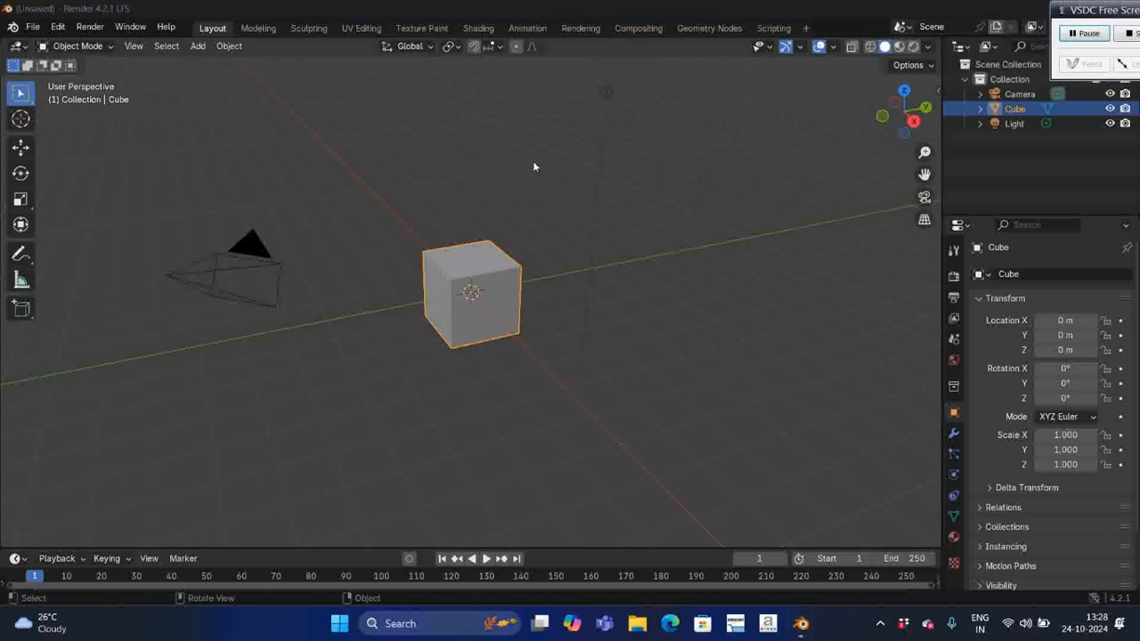
pyautogui.click(494, 318)
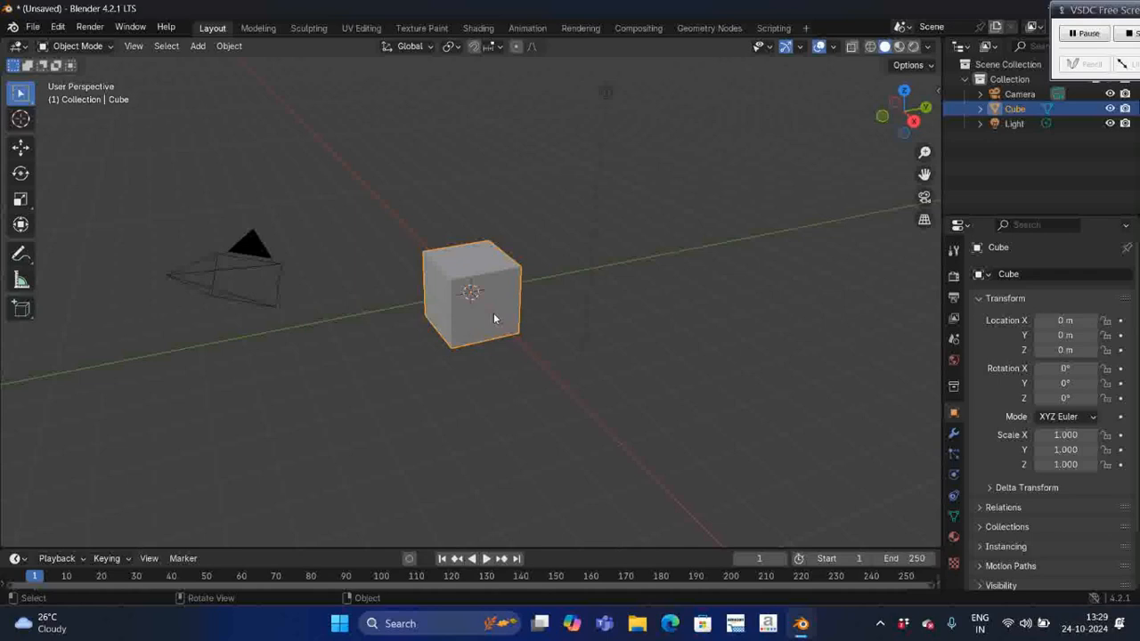
pyautogui.click(569, 267)
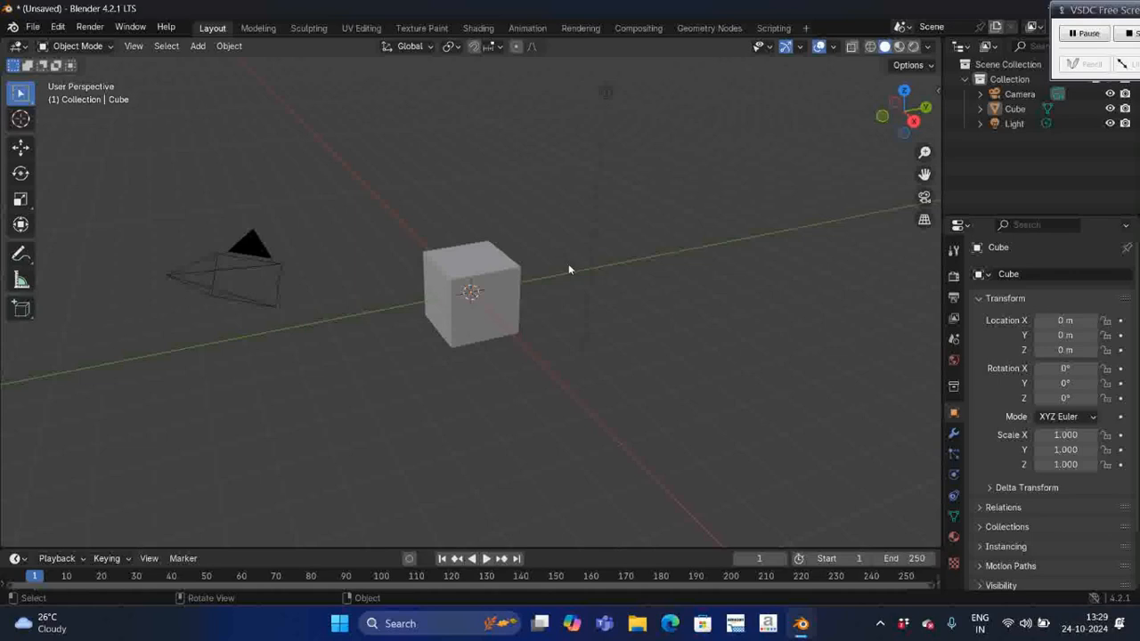
pyautogui.click(484, 297)
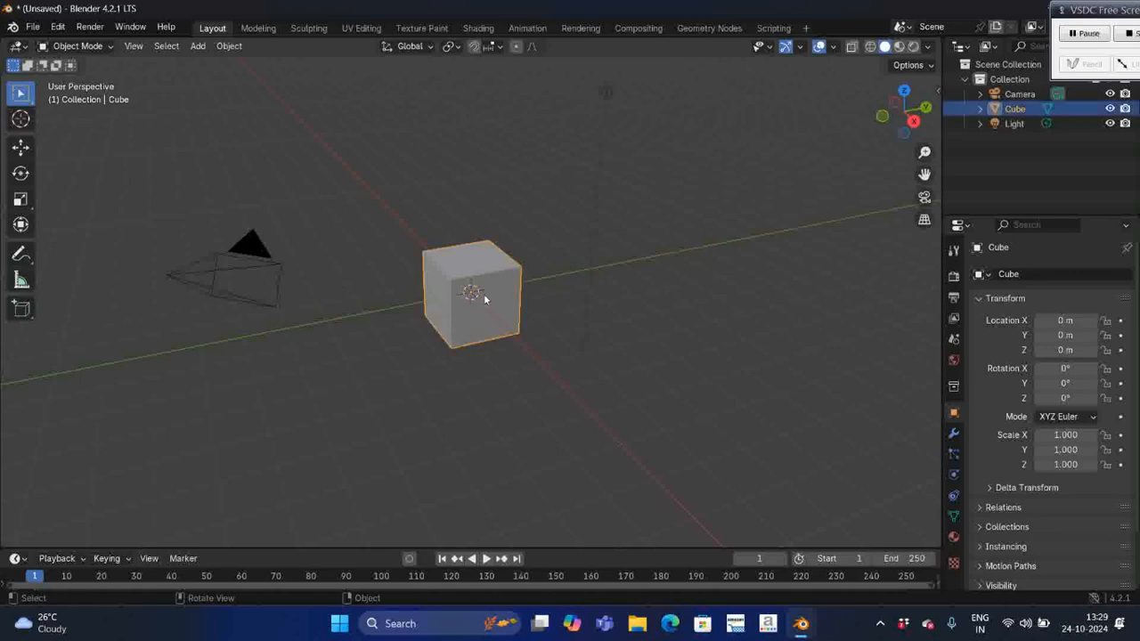
pyautogui.press('Delete')
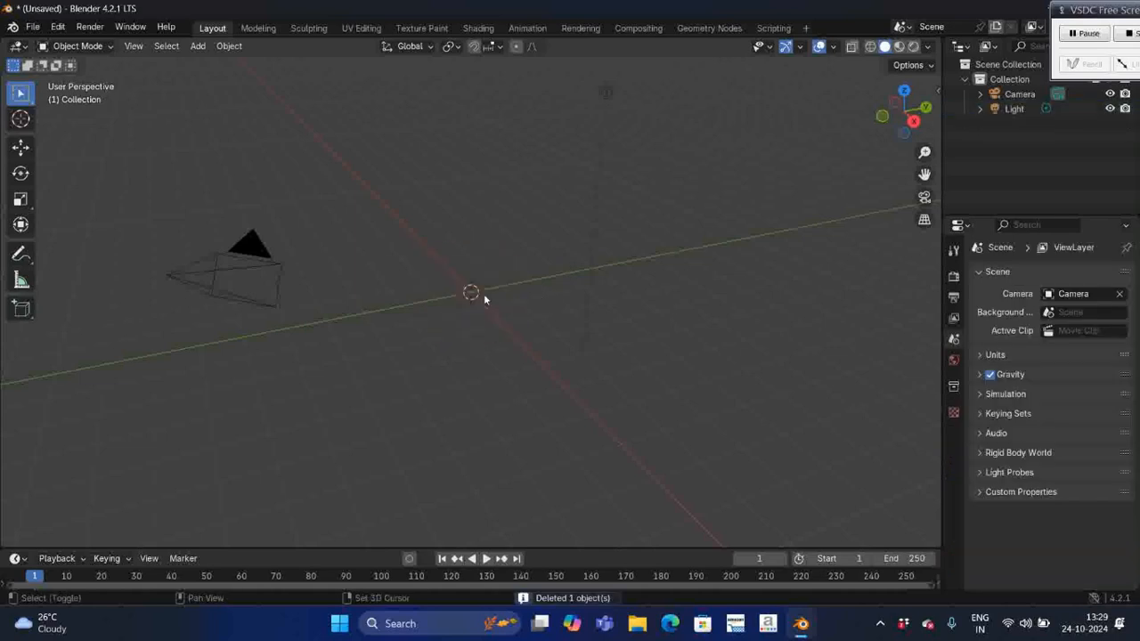
# - Add a UV sphere mesh at the scene origin
pyautogui.hotkey('shift', 'a')
pyautogui.moveTo(474, 316)
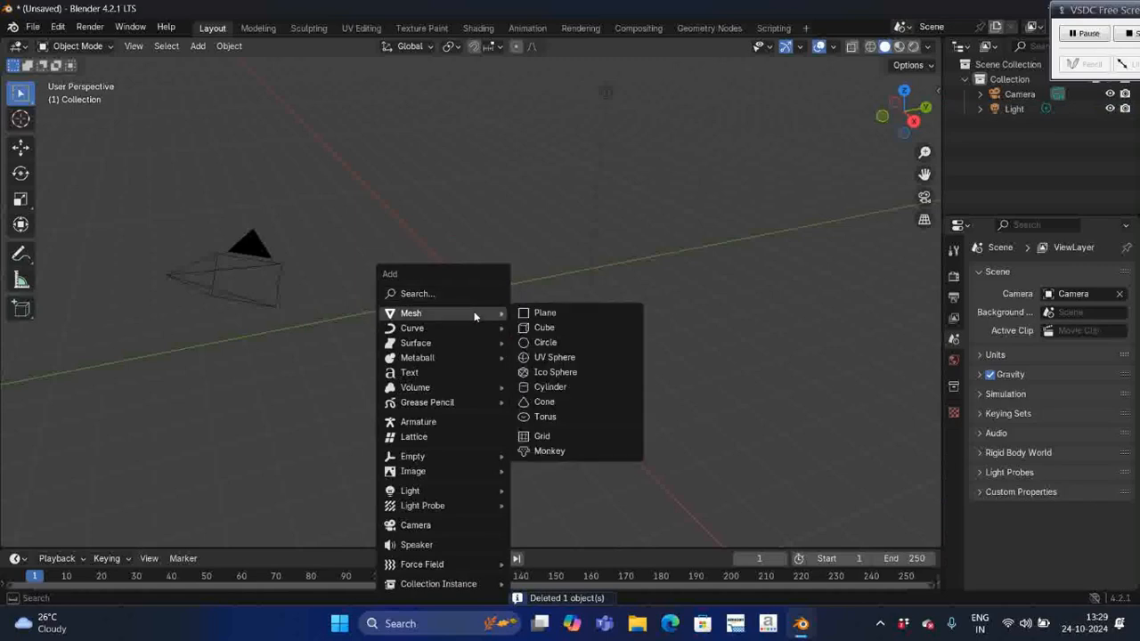
pyautogui.click(555, 357)
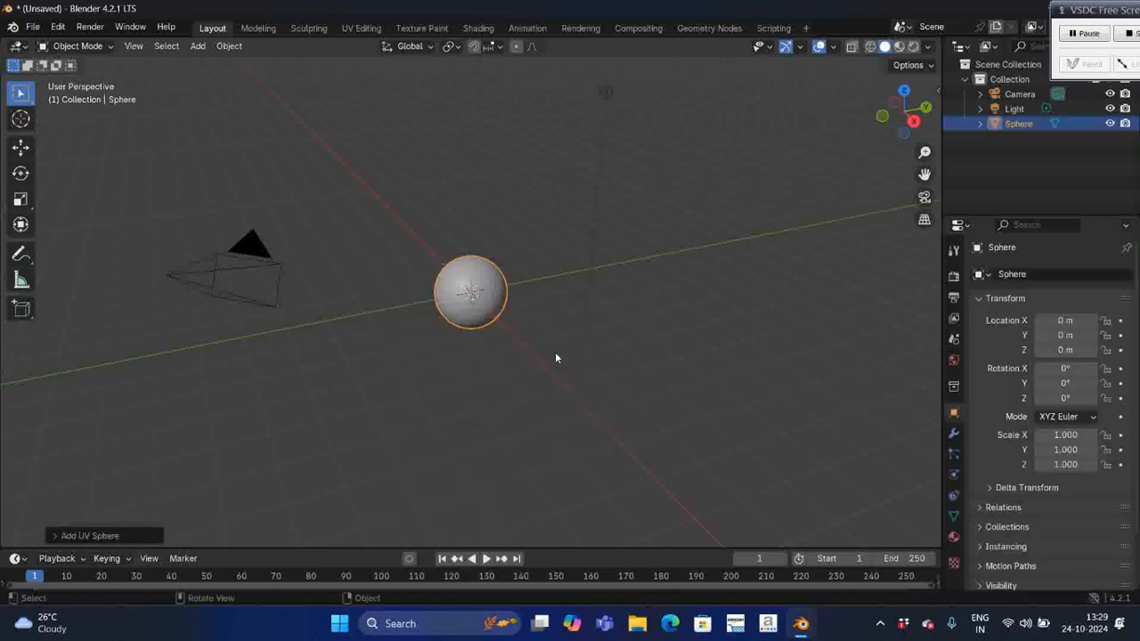
pyautogui.scroll(-5, 555, 357)
pyautogui.scroll(6, 554, 357)
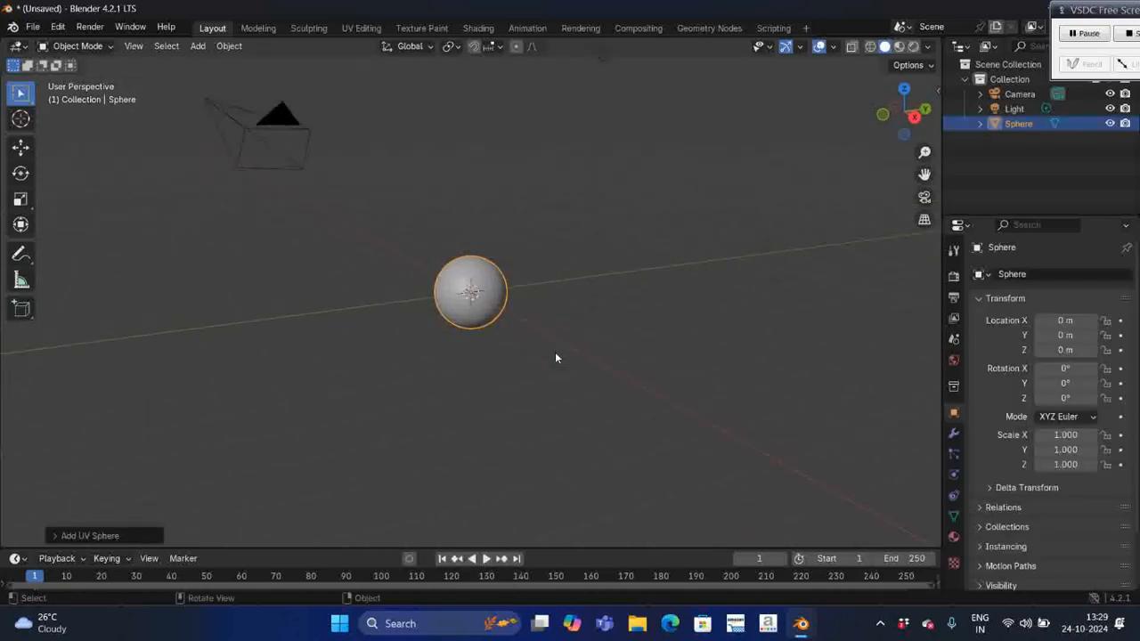
pyautogui.press('super+Tab')
pyautogui.press('Escape')
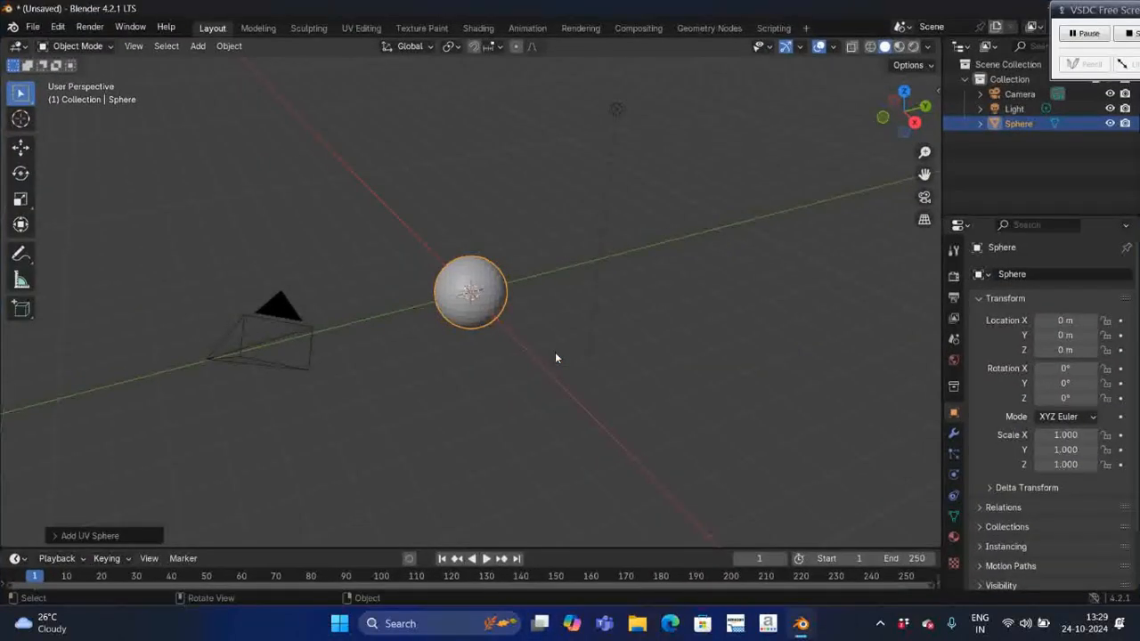
pyautogui.click(556, 329)
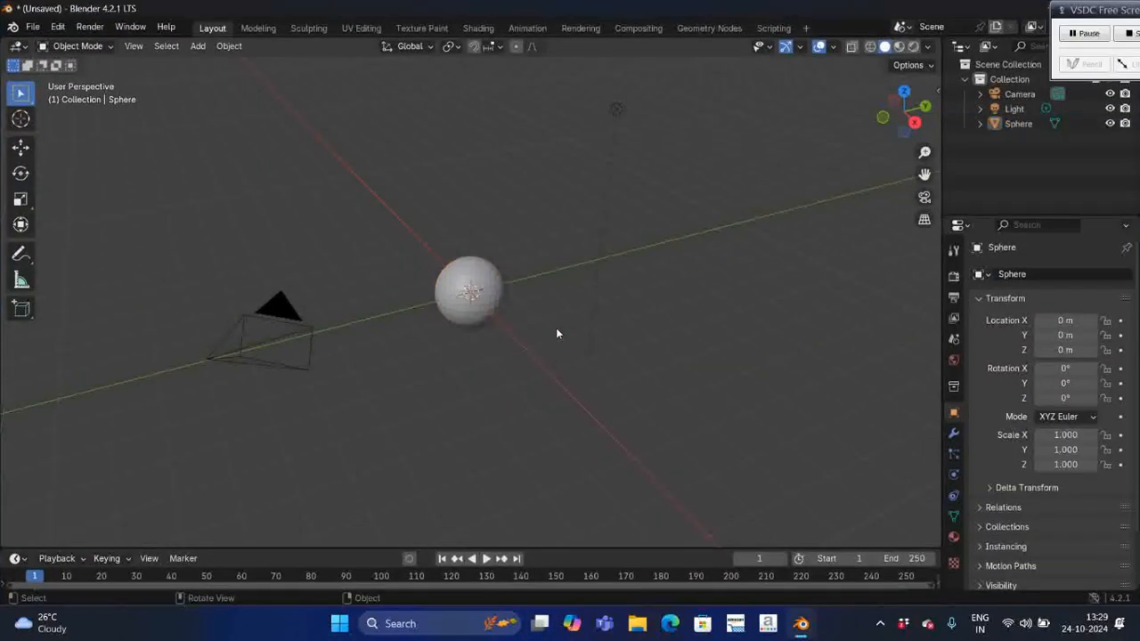
pyautogui.hscroll(5, 530, 353)
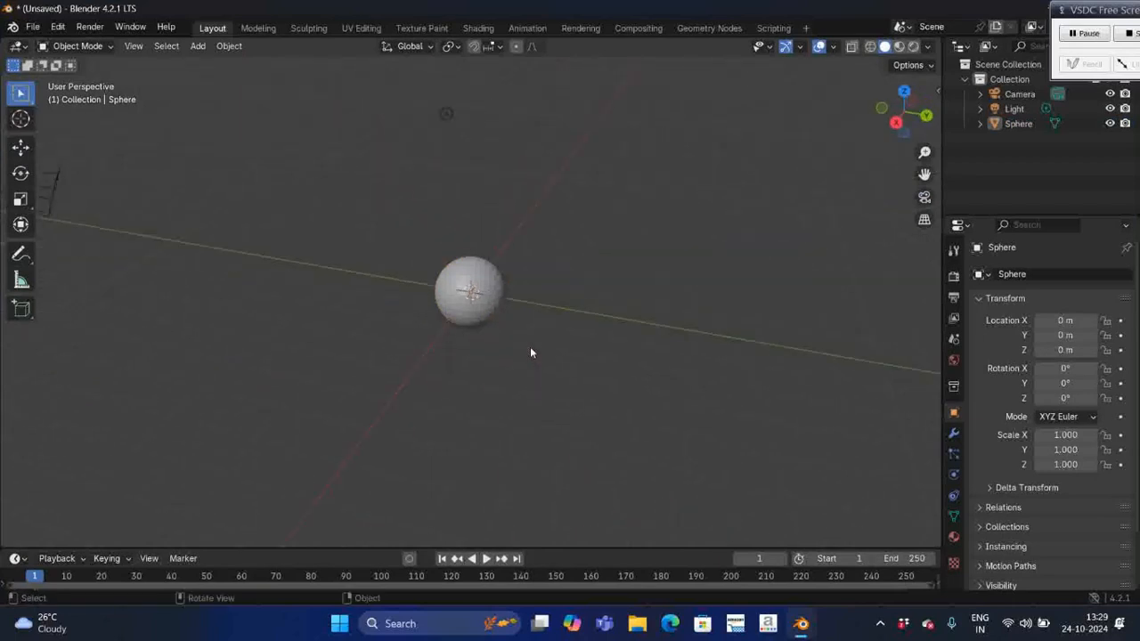
pyautogui.hscroll(-10, 530, 353)
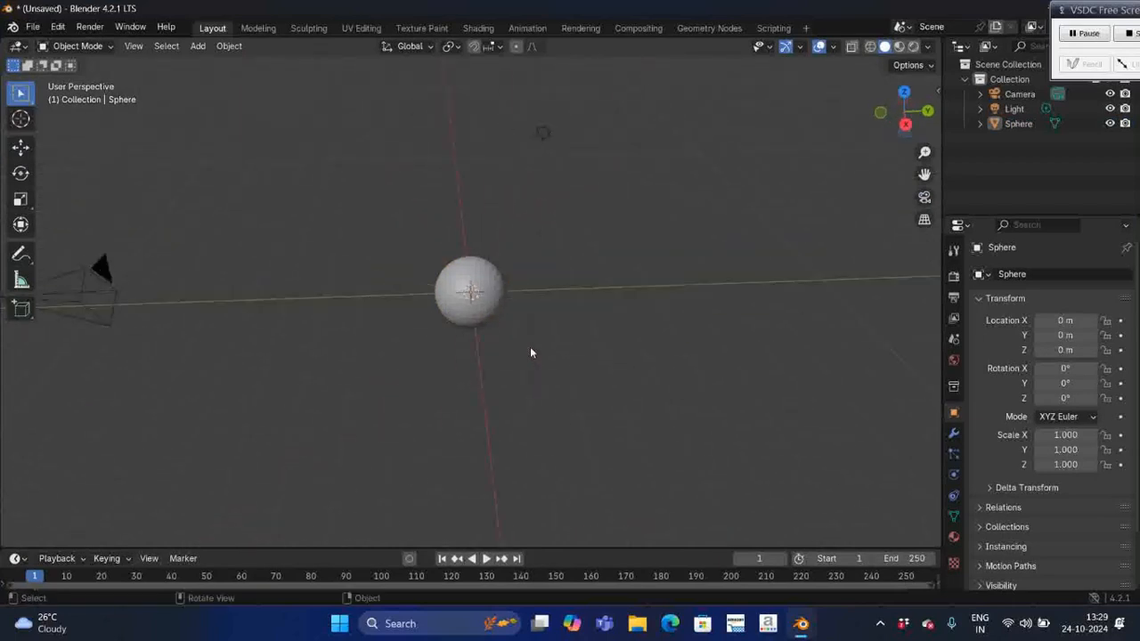
# - Select the sphere and switch it from Object Mode to Edit Mode
pyautogui.click(485, 296)
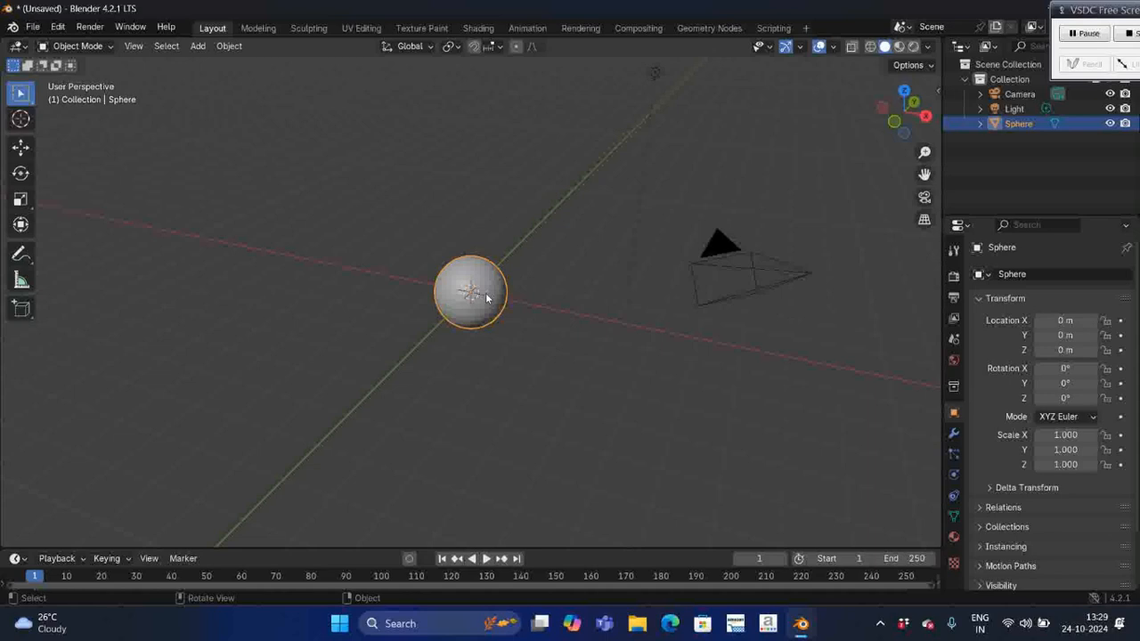
pyautogui.click(103, 48)
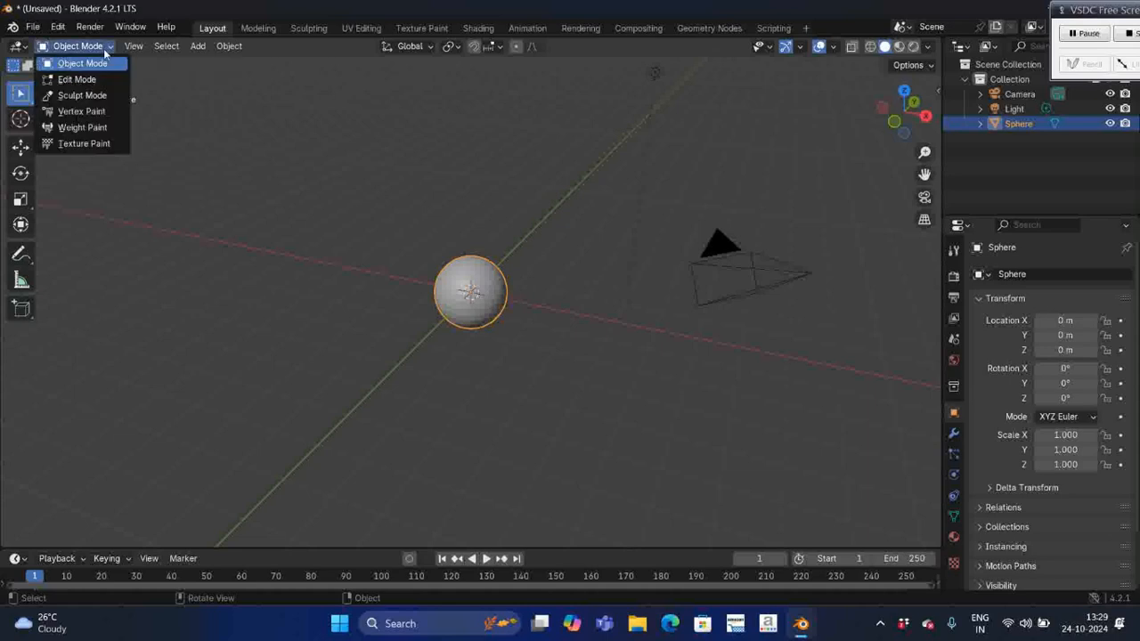
pyautogui.click(92, 79)
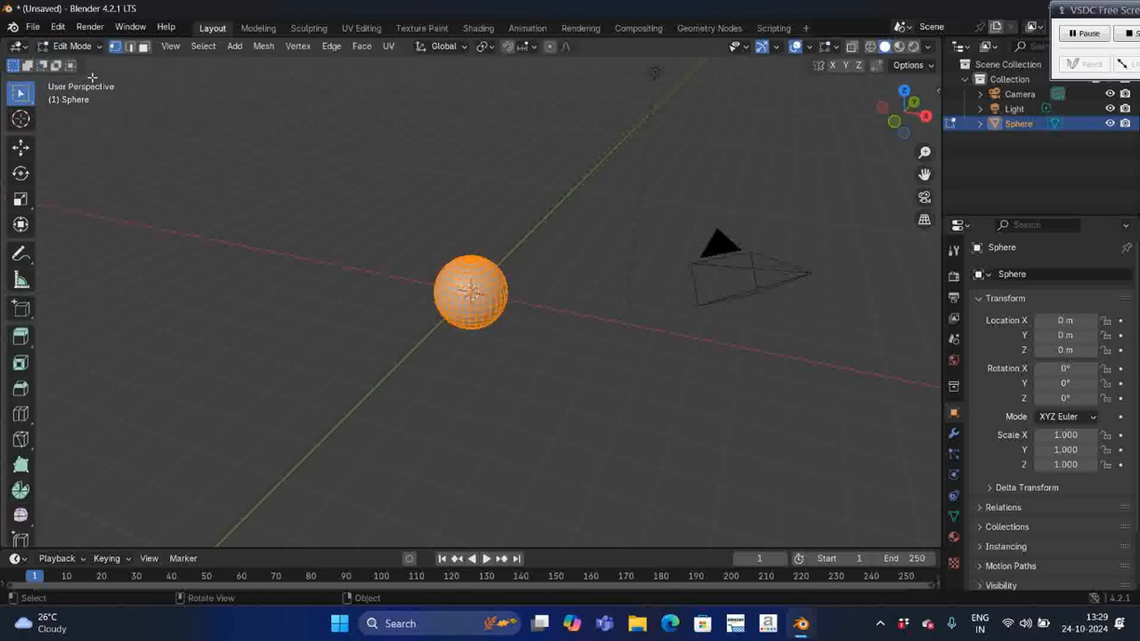
pyautogui.press('Tab')
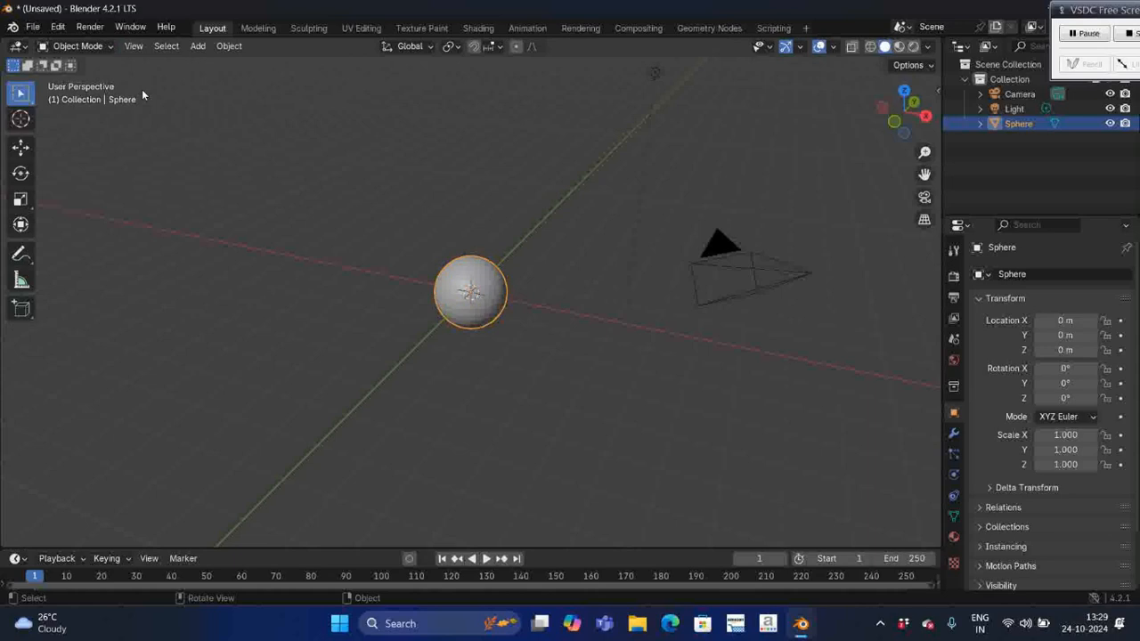
pyautogui.press('Tab')
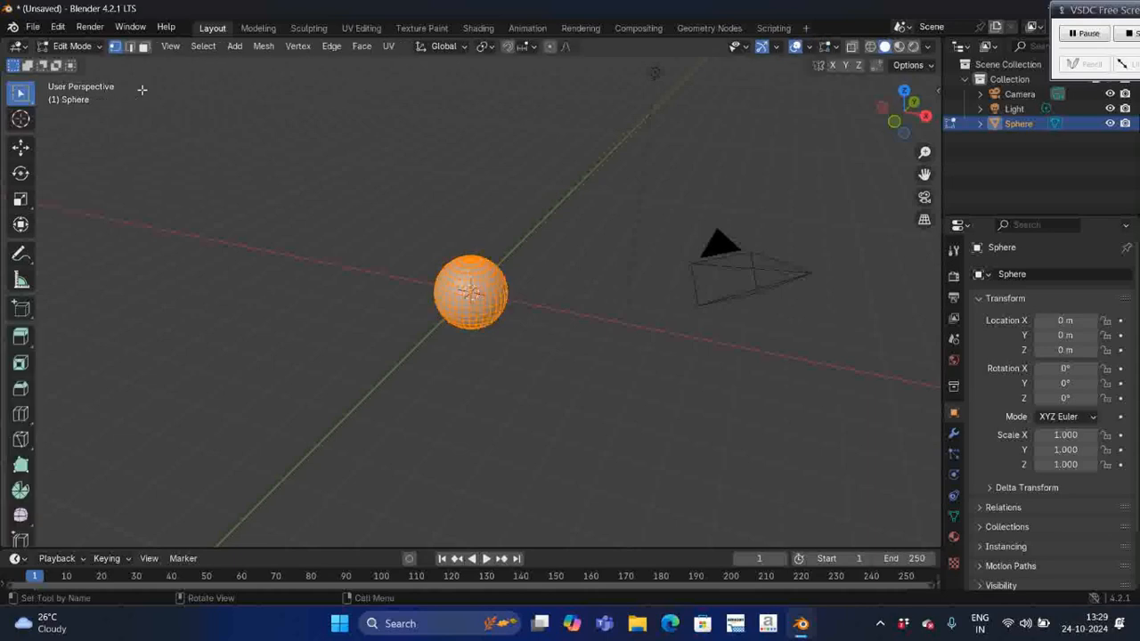
pyautogui.hotkey('ctrl', 'b')
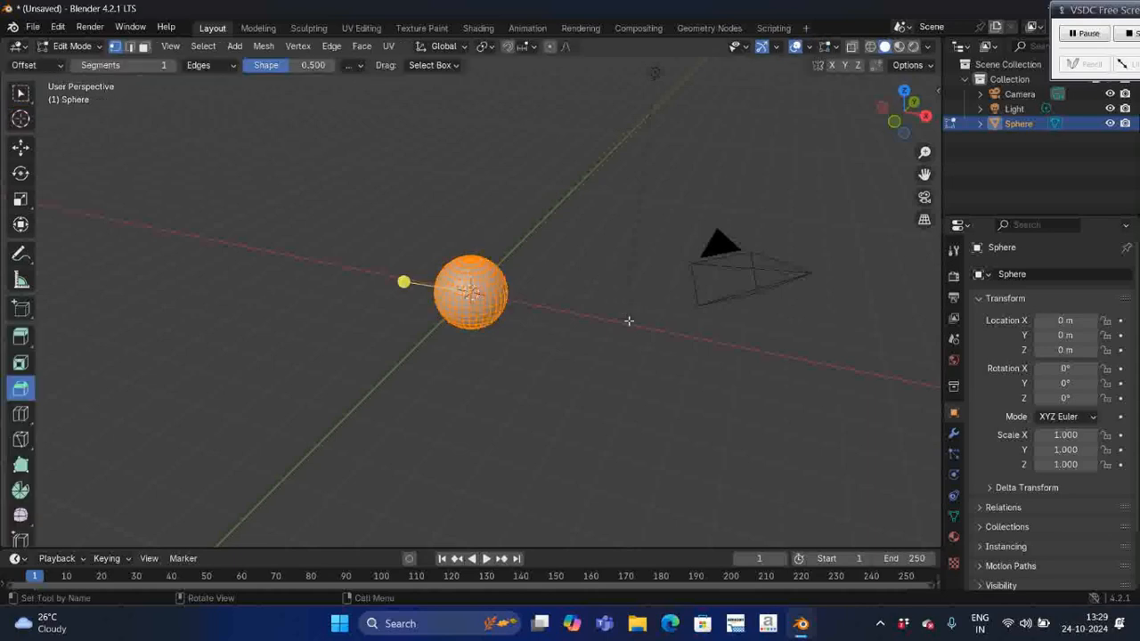
pyautogui.hscroll(-5, 629, 321)
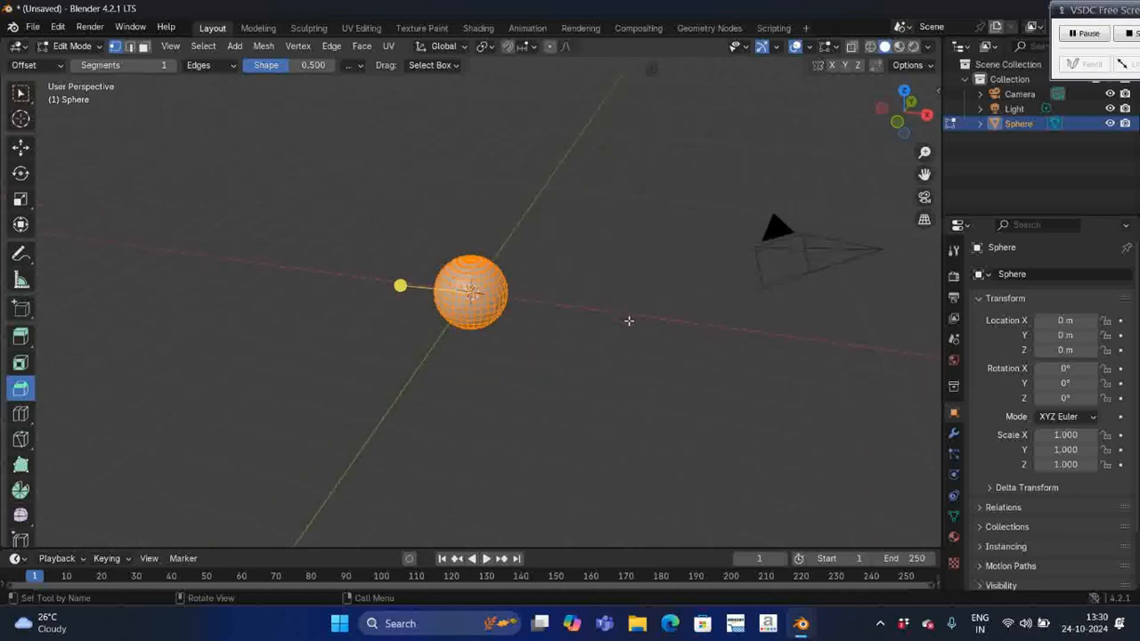
pyautogui.hscroll(3, 628, 320)
pyautogui.hscroll(1, 629, 320)
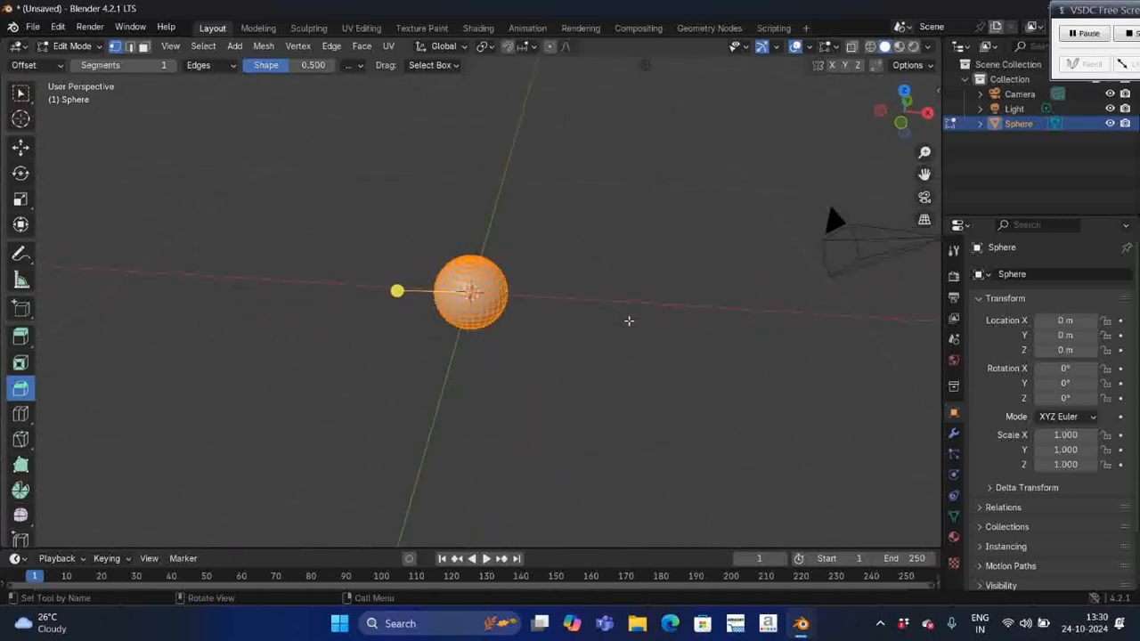
pyautogui.hscroll(-1, 629, 321)
pyautogui.hscroll(-1, 629, 321)
pyautogui.scroll(-1, 629, 321)
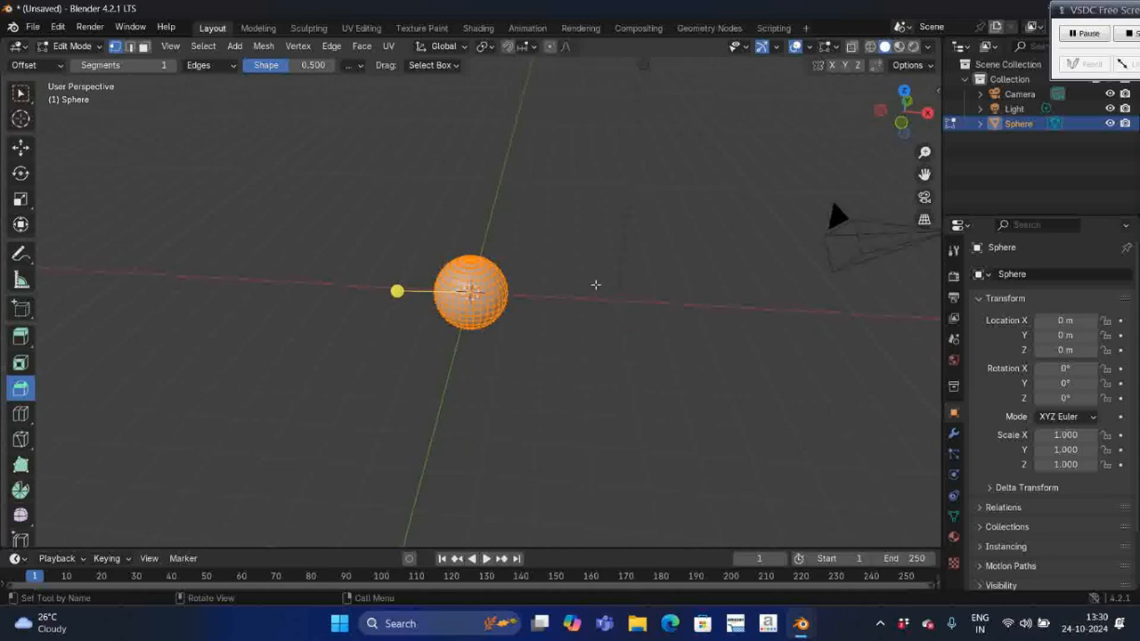
# - Choose the Tweak selection tool and deselect the whole sphere mesh
pyautogui.click(21, 100)
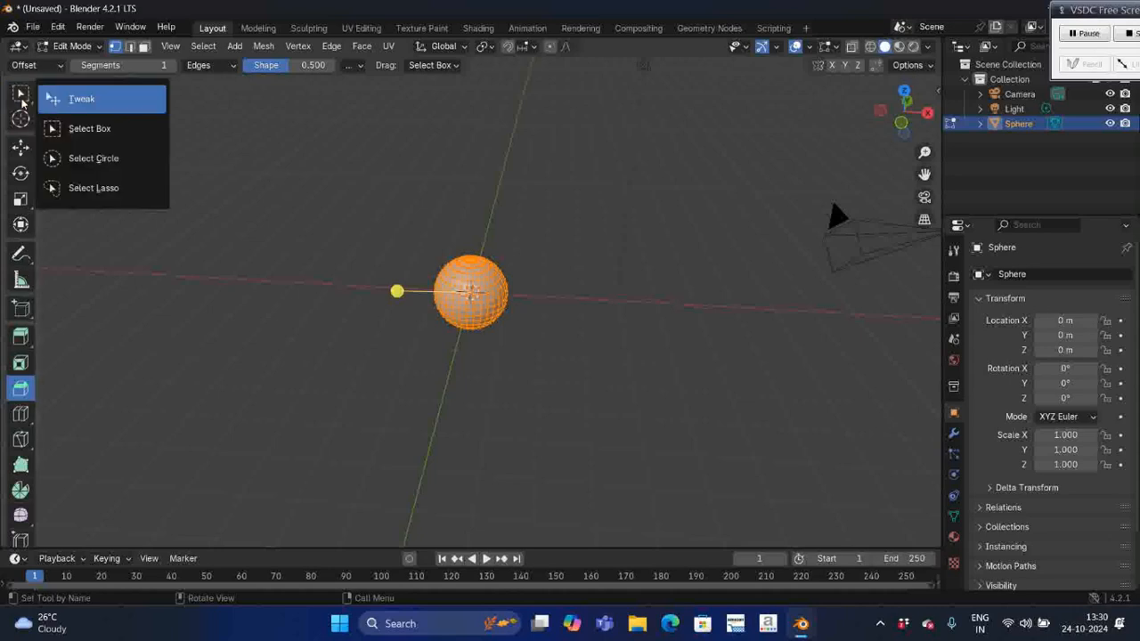
pyautogui.click(71, 101)
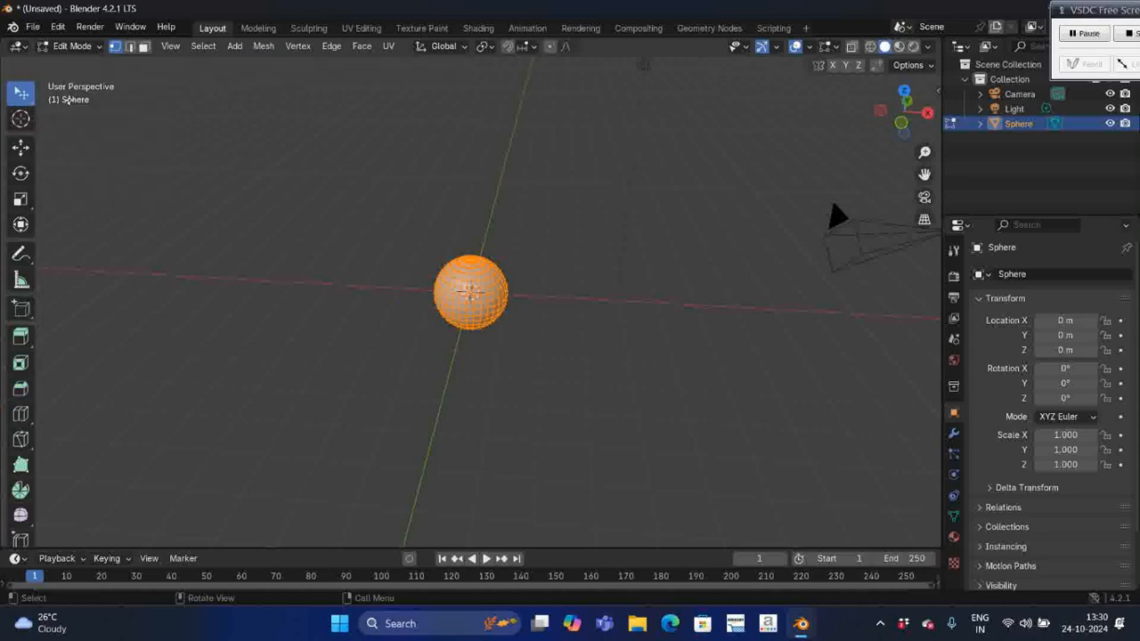
pyautogui.click(332, 211)
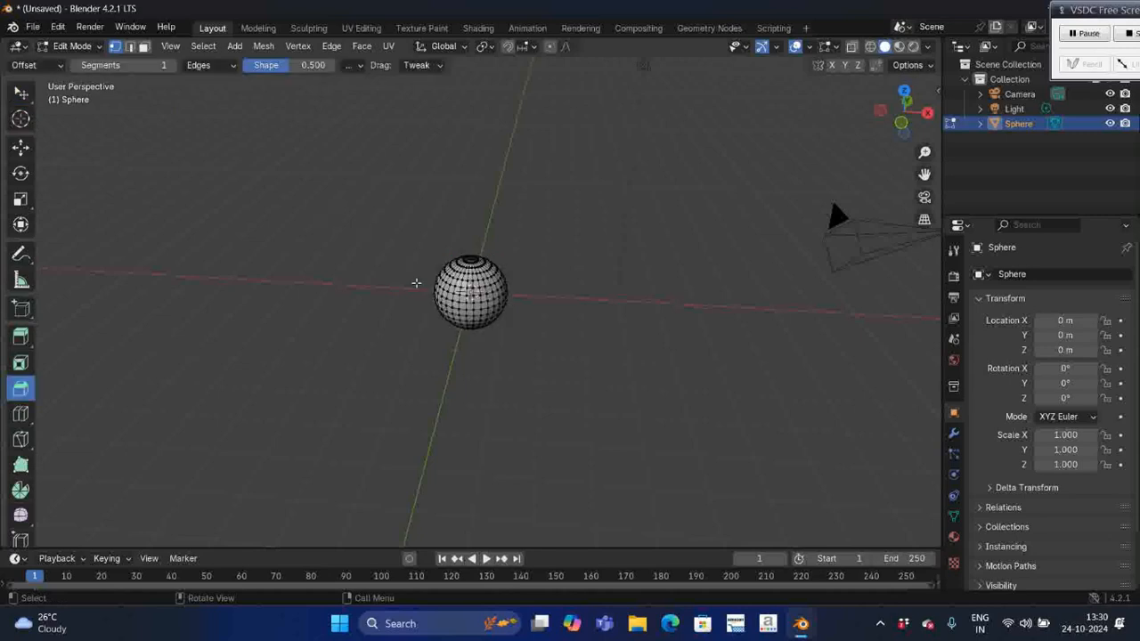
# - Select four single vertices one after another on the upper front of the sphere
pyautogui.scroll(3, 414, 283)
pyautogui.scroll(2, 414, 283)
pyautogui.scroll(3, 415, 283)
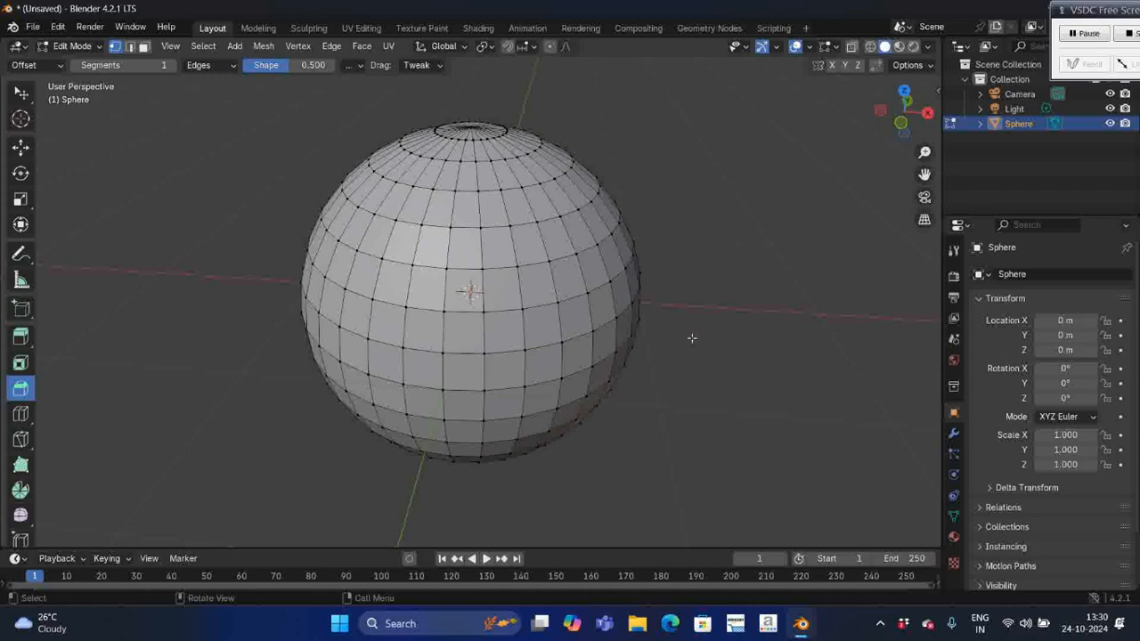
pyautogui.moveTo(692, 338); pyautogui.dragTo(691, 338, button='middle')
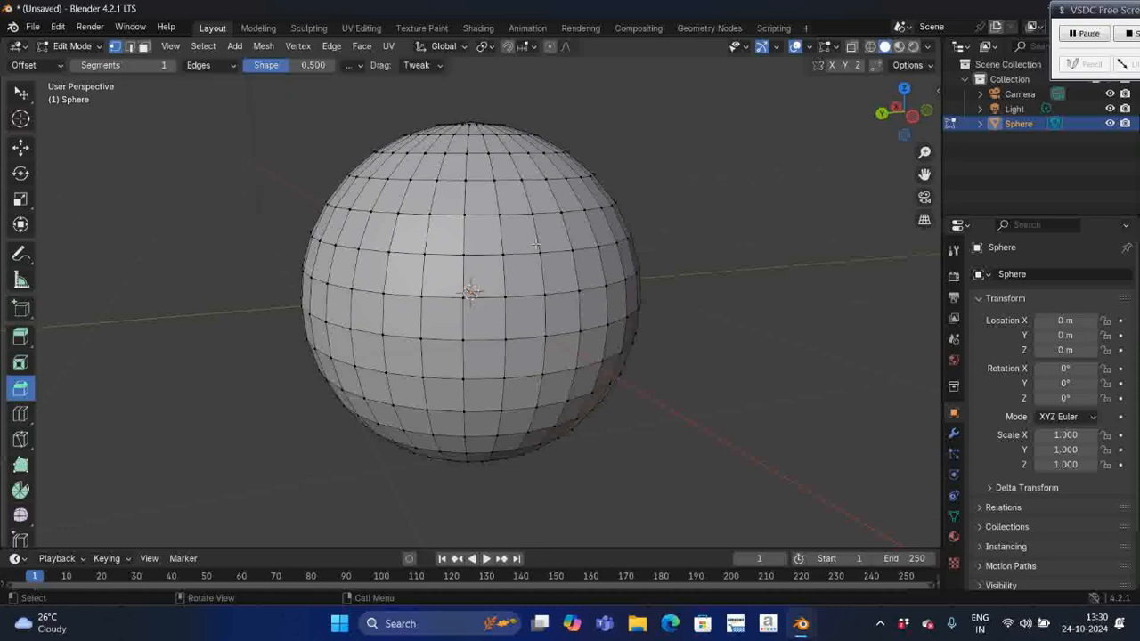
pyautogui.click(465, 180)
pyautogui.click(494, 179)
pyautogui.click(521, 178)
pyautogui.click(533, 214)
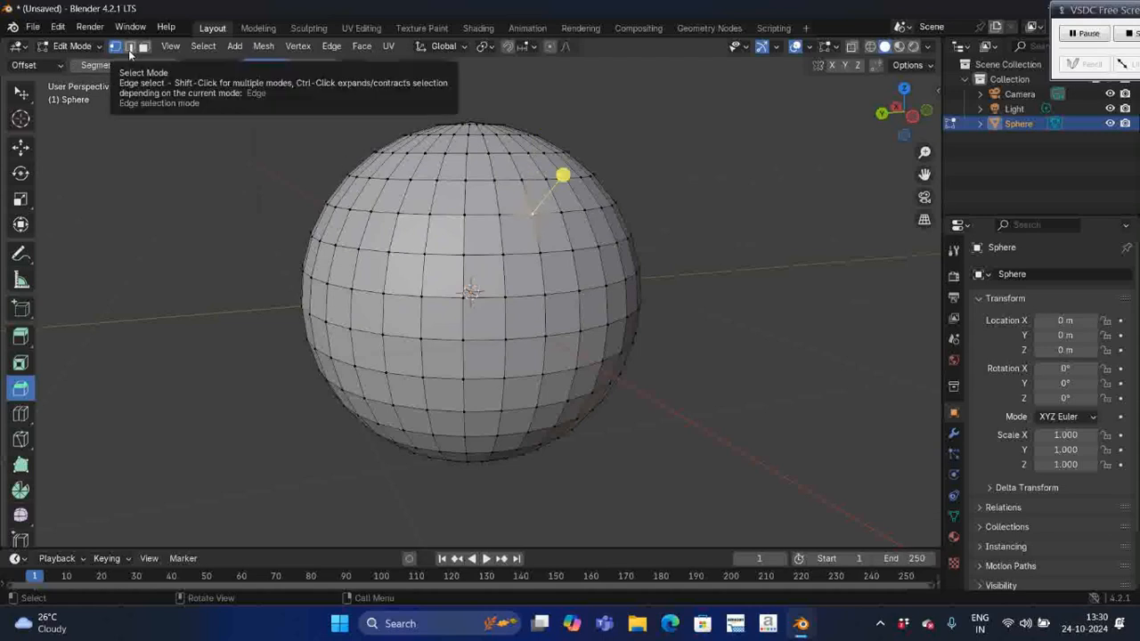
# - Switch to edge selection and pick four single edges one after another on the sphere's upper front
pyautogui.click(130, 51)
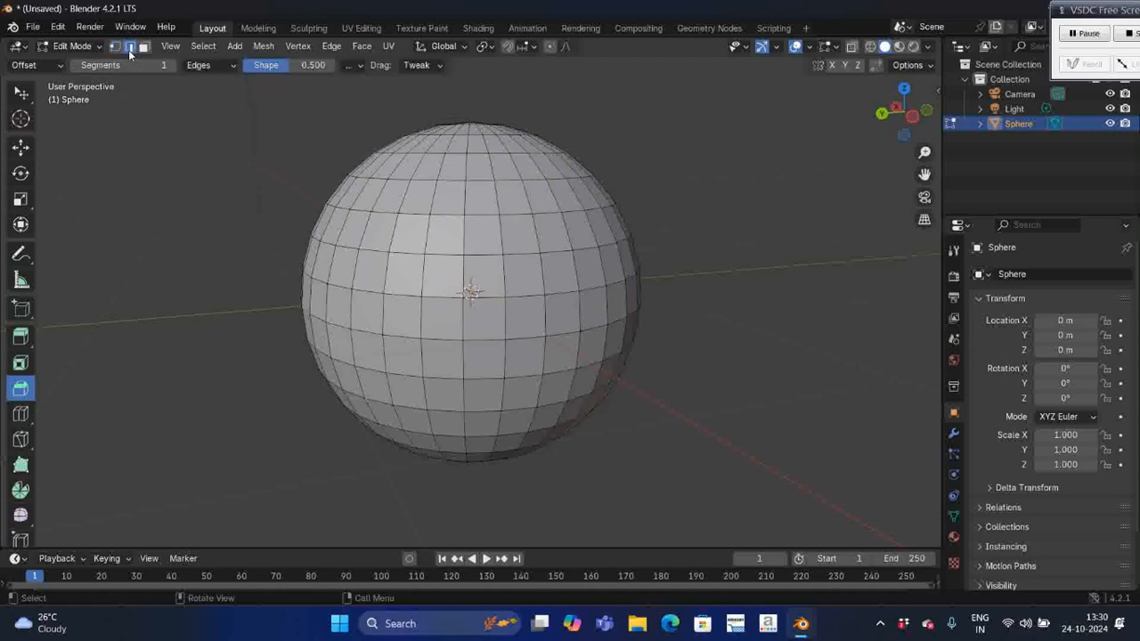
pyautogui.click(432, 201)
pyautogui.click(463, 198)
pyautogui.click(493, 197)
pyautogui.click(502, 233)
# - Switch to face selection and pick four adjacent faces one after another in a row above the sphere's centre
pyautogui.click(144, 47)
pyautogui.click(446, 240)
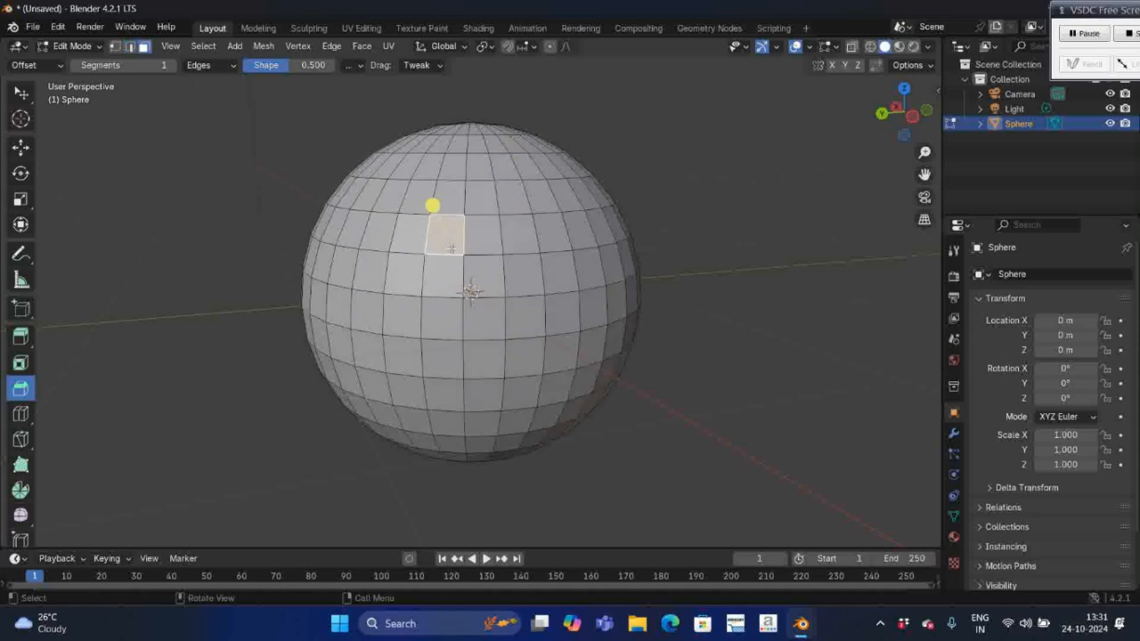
pyautogui.click(486, 246)
pyautogui.click(517, 243)
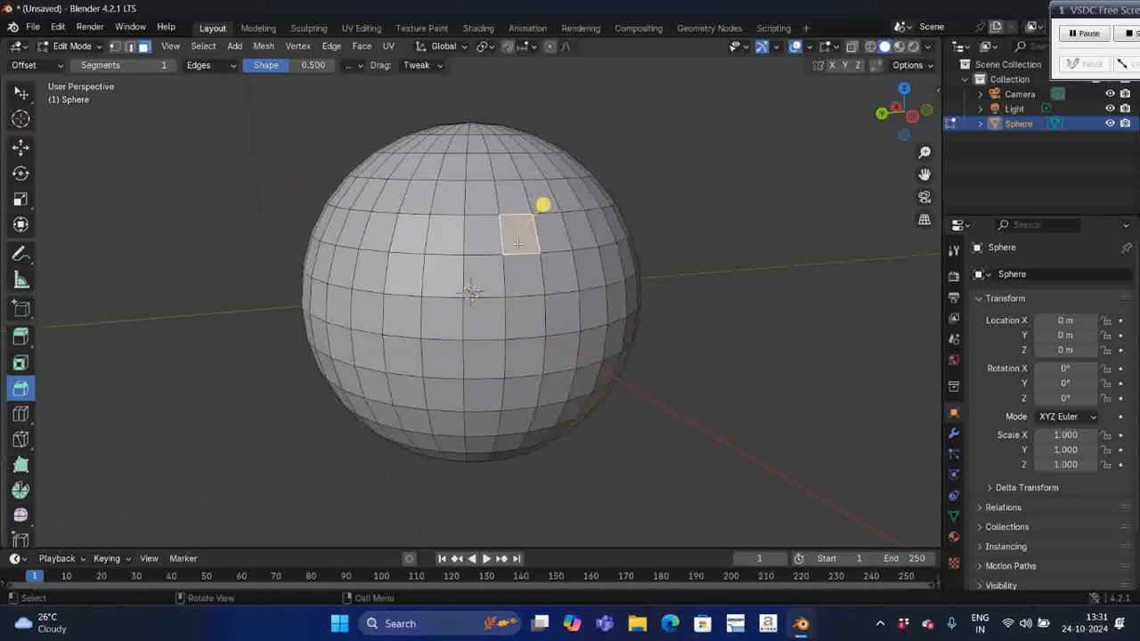
pyautogui.click(546, 237)
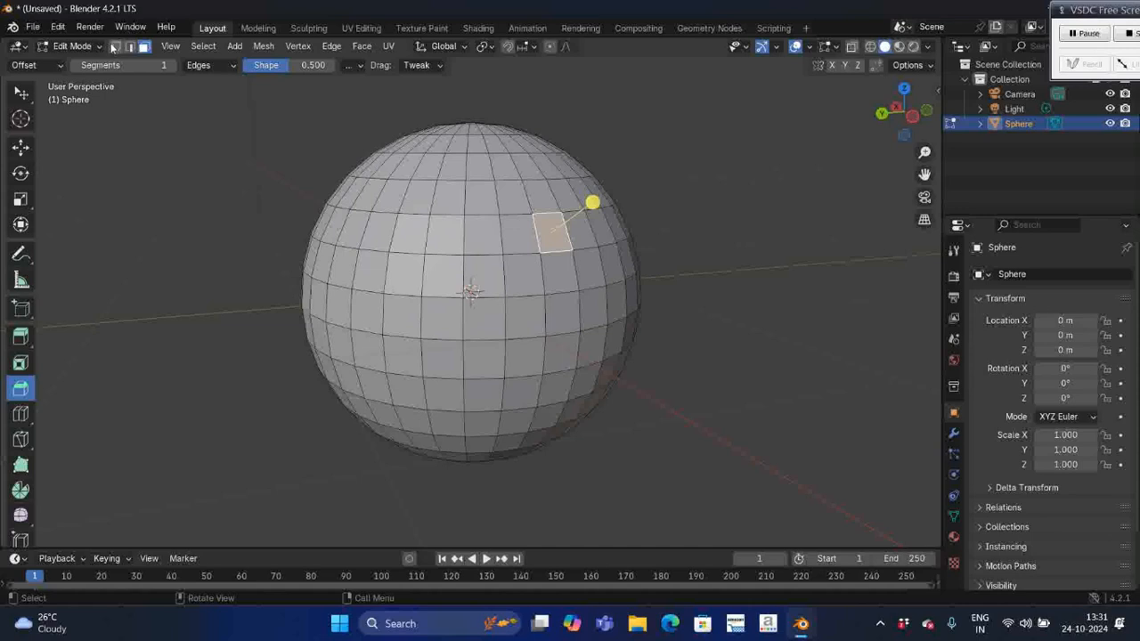
# - Switch to vertex selection, deselect everything, and move a single vertex on the sphere's upper front up by about 0.15 m
pyautogui.click(114, 48)
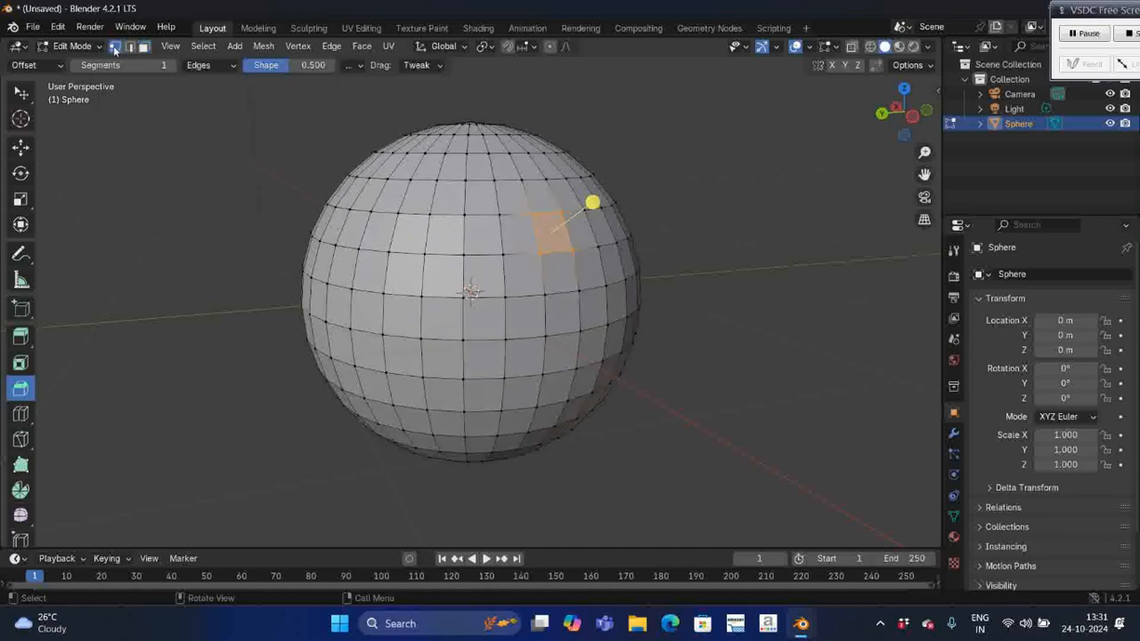
pyautogui.click(731, 192)
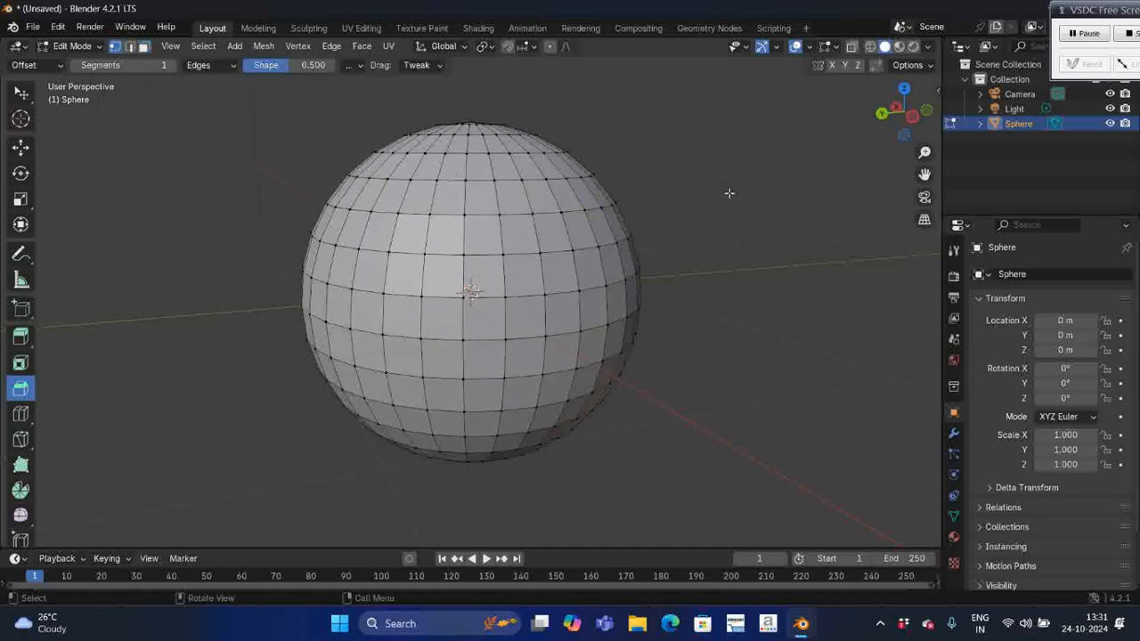
pyautogui.click(500, 215)
pyautogui.press('g')
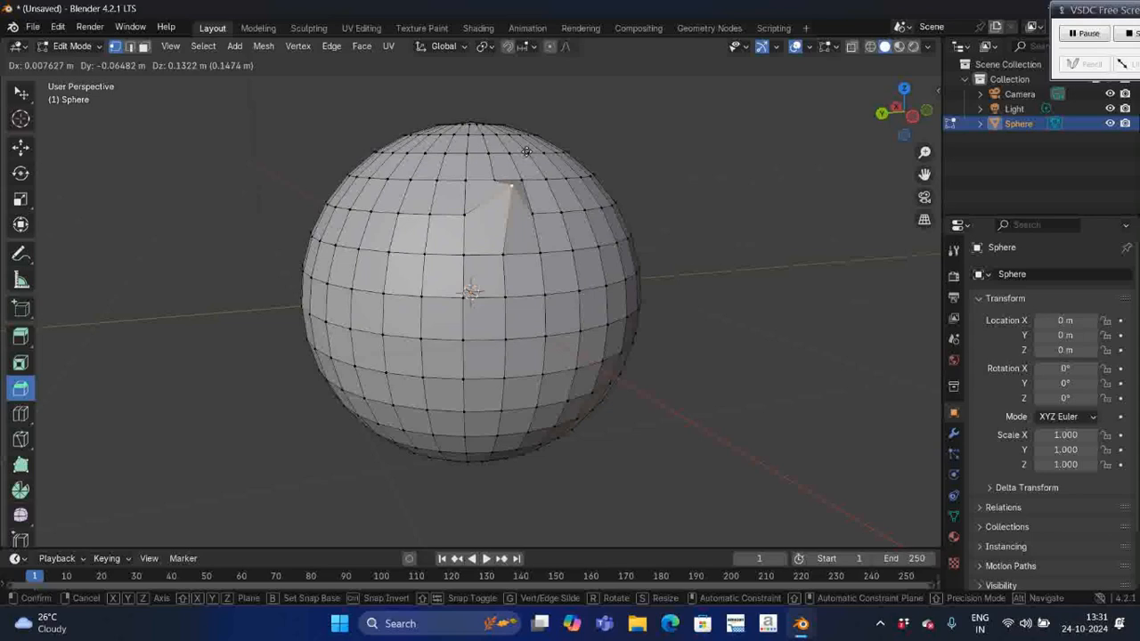
pyautogui.click(527, 151)
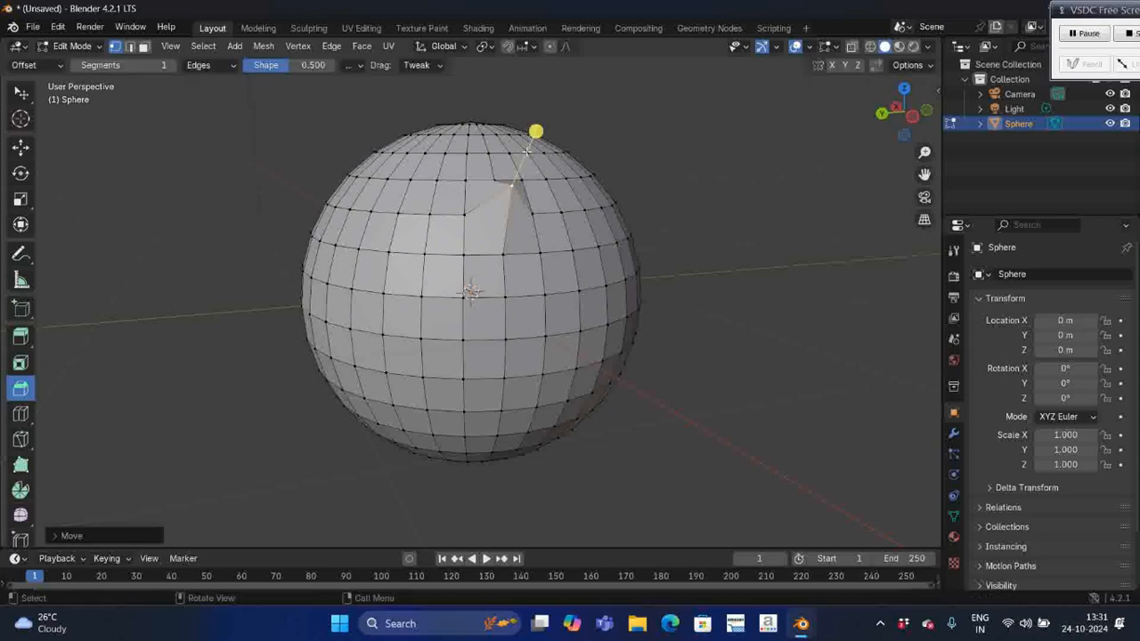
# - Inspect the moved vertex from another angle and undo the move
pyautogui.click(617, 156)
pyautogui.moveTo(617, 156); pyautogui.dragTo(617, 156, button='middle')
pyautogui.hotkey('ctrl', 'z')
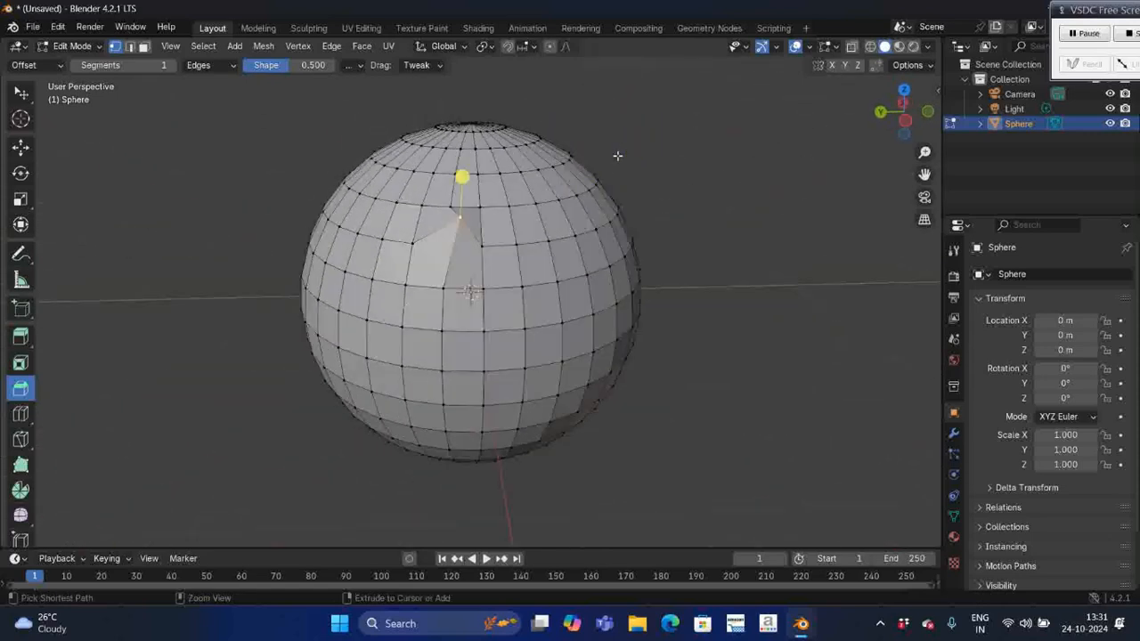
pyautogui.hotkey('ctrl', 'z')
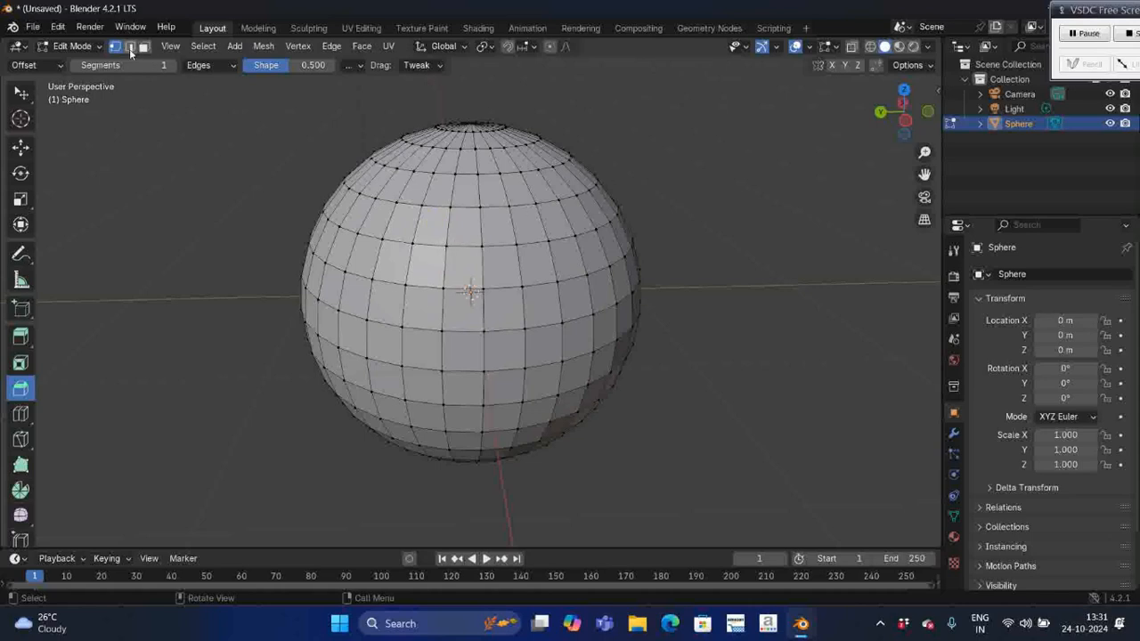
# - Try moving and scaling a single vertex on the sphere's upper front
pyautogui.click(449, 207)
pyautogui.press('g')
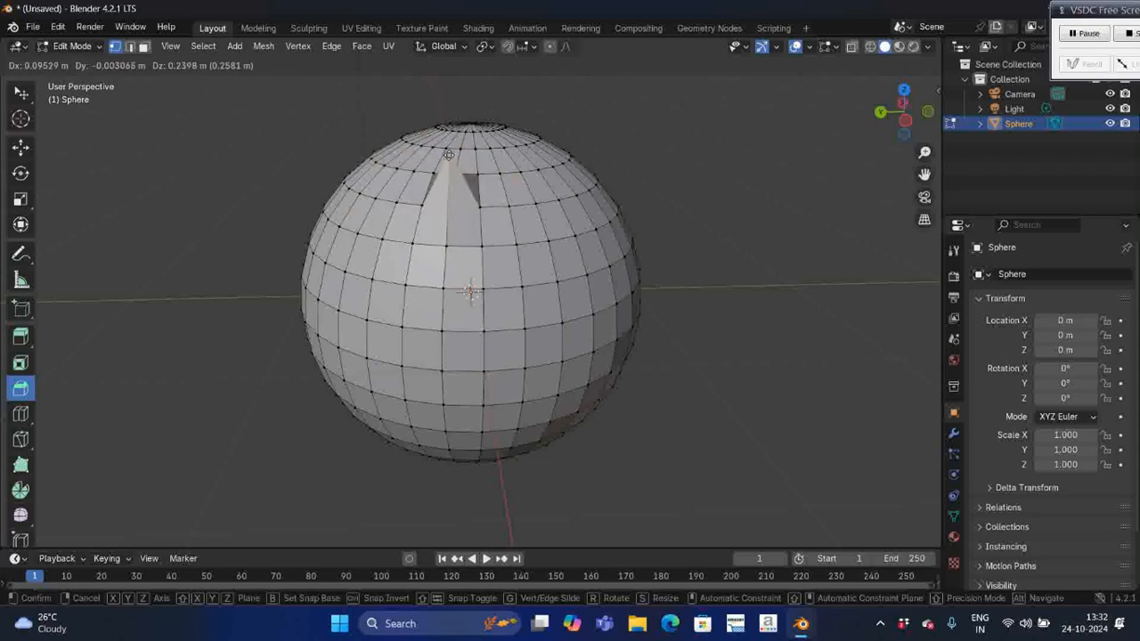
pyautogui.press('s')
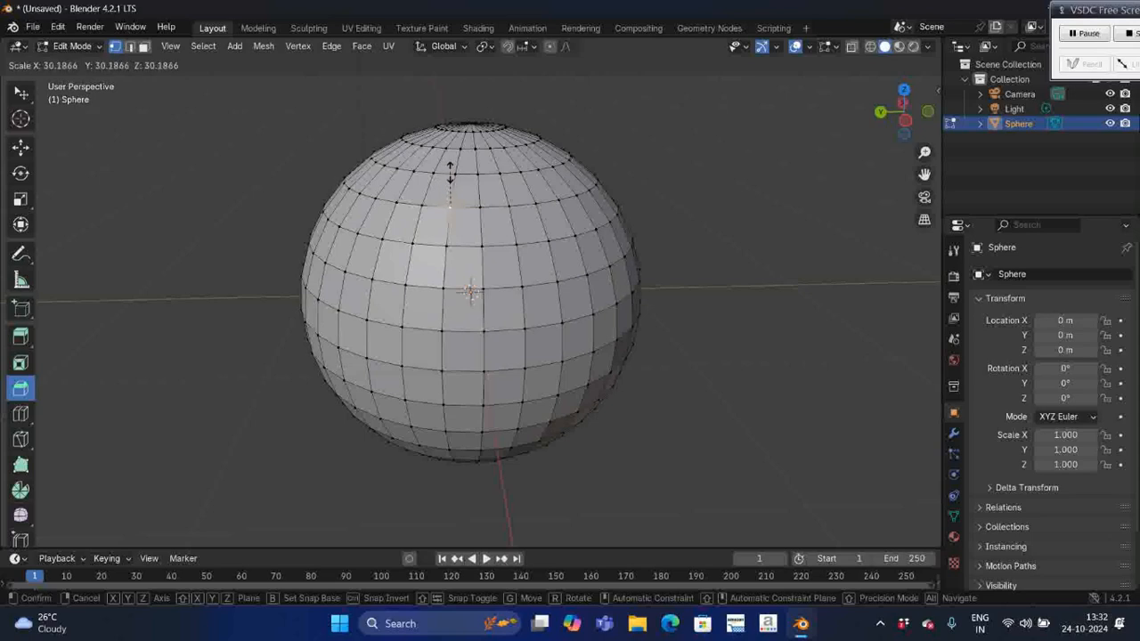
pyautogui.click(449, 173)
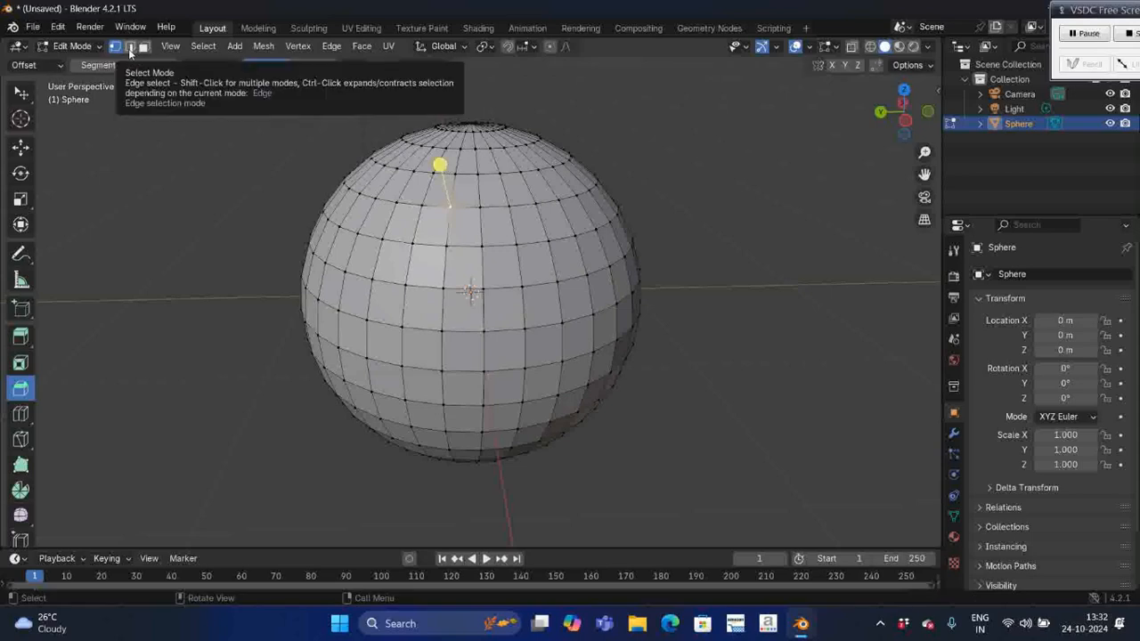
# - Switch to edge selection and try scaling a vertical edge on the sphere's upper front by about 1.89
pyautogui.click(131, 49)
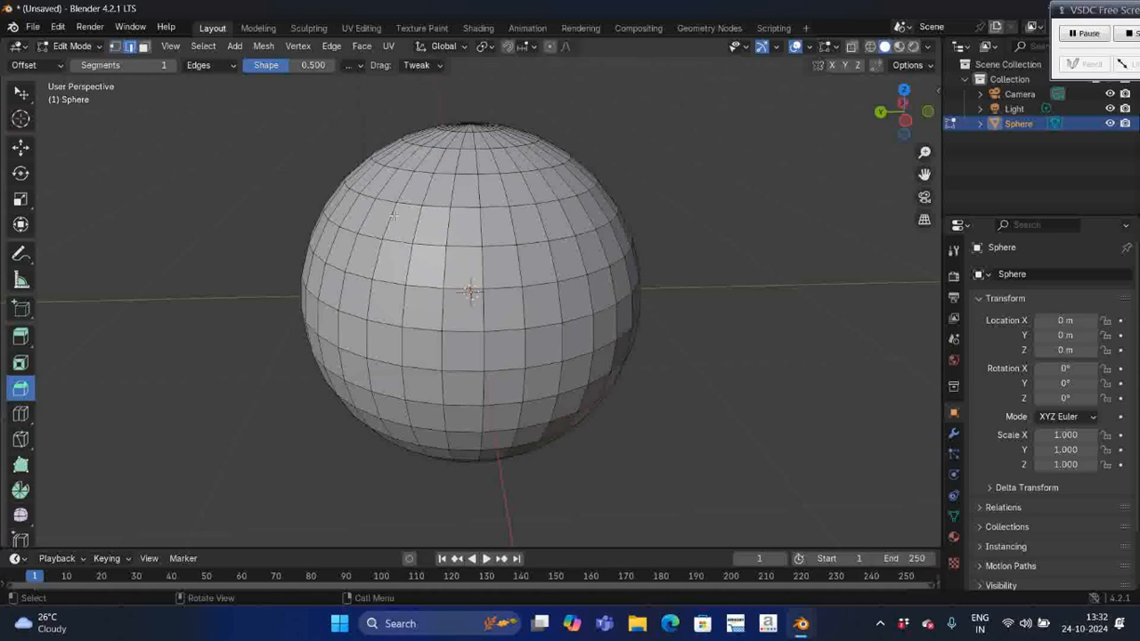
pyautogui.click(446, 228)
pyautogui.press('s')
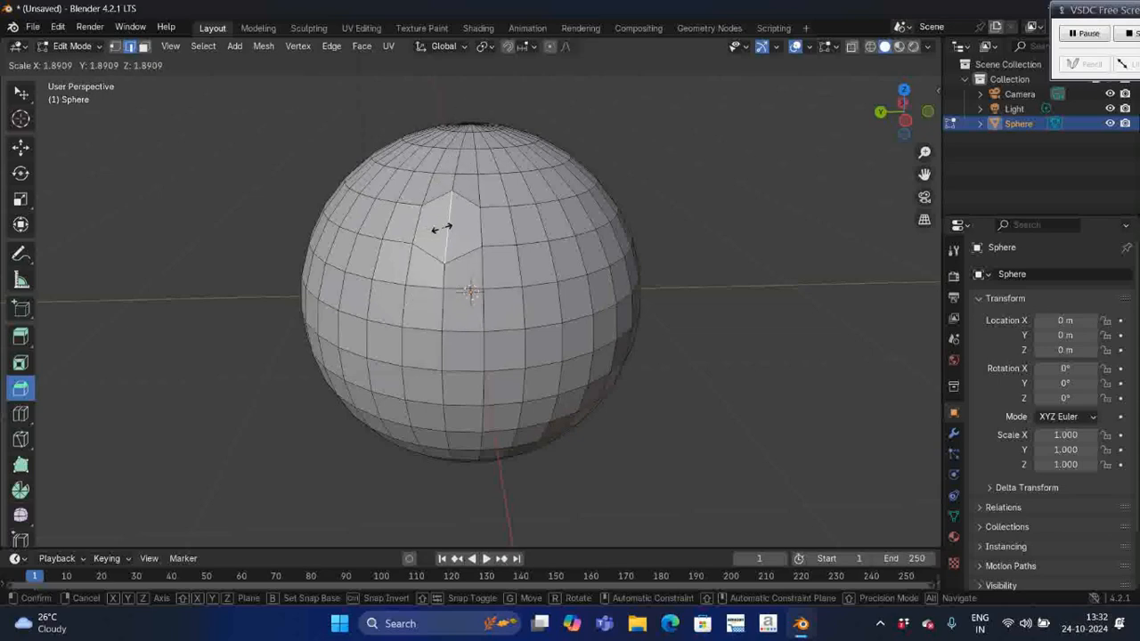
pyautogui.click(446, 228)
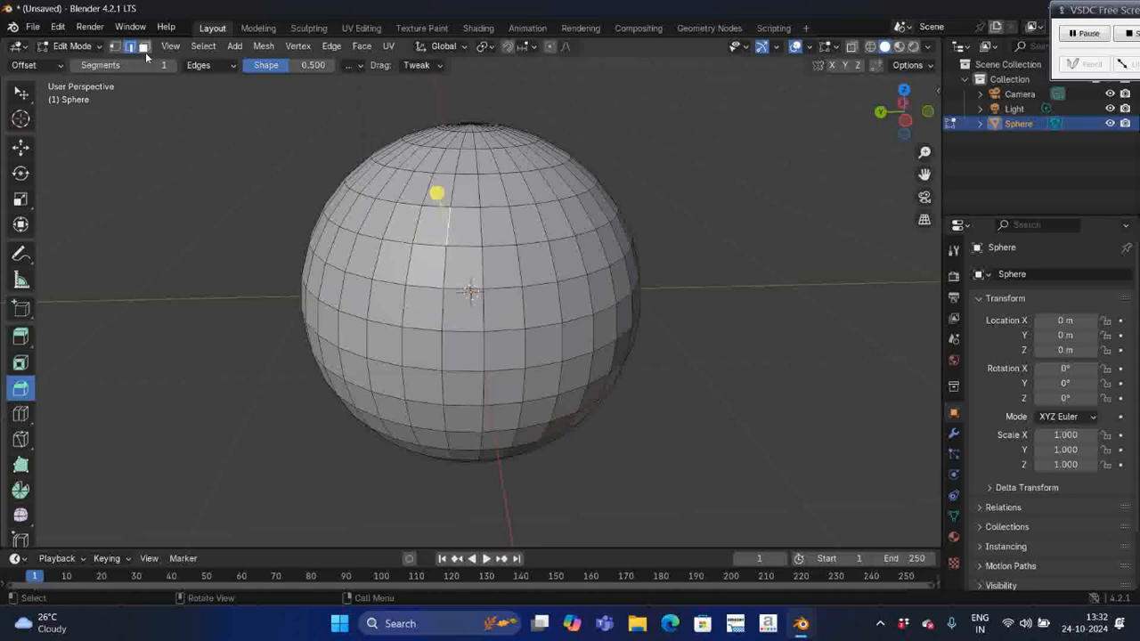
# - Switch to face selection and try moving a face on the sphere's upper front up by about 0.11 m
pyautogui.click(144, 50)
pyautogui.click(467, 240)
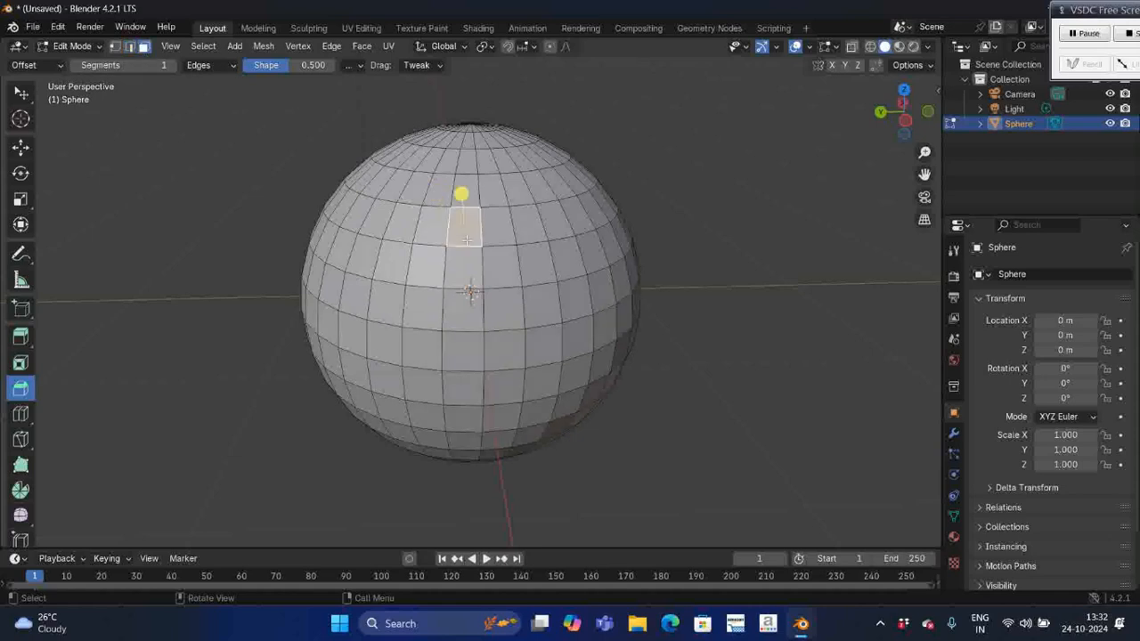
pyautogui.press('g')
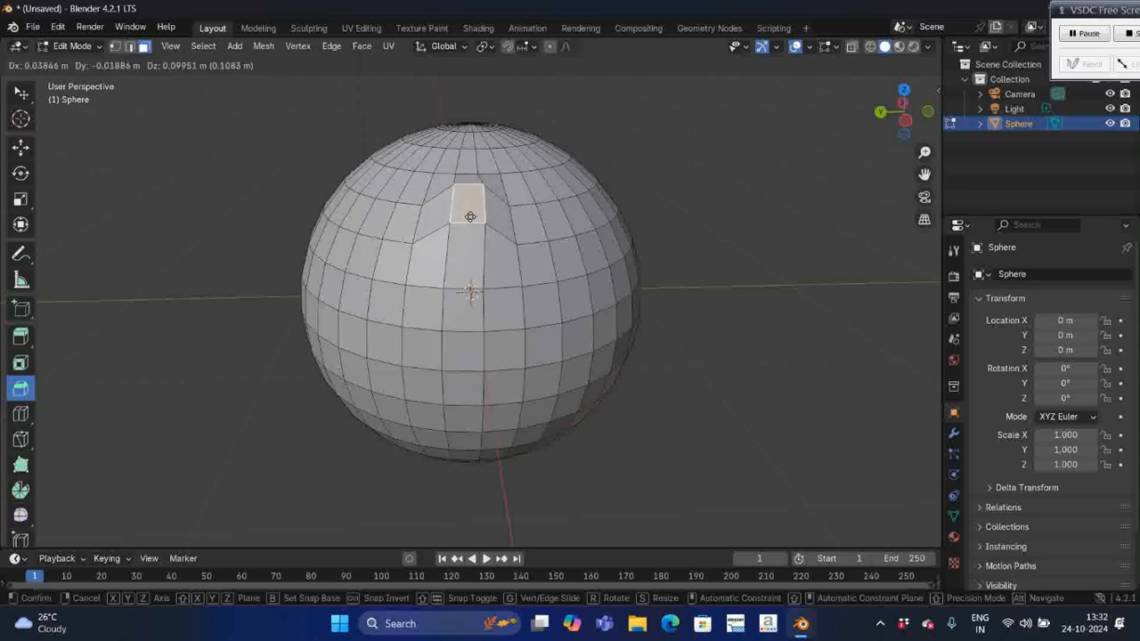
pyautogui.rightClick(470, 217)
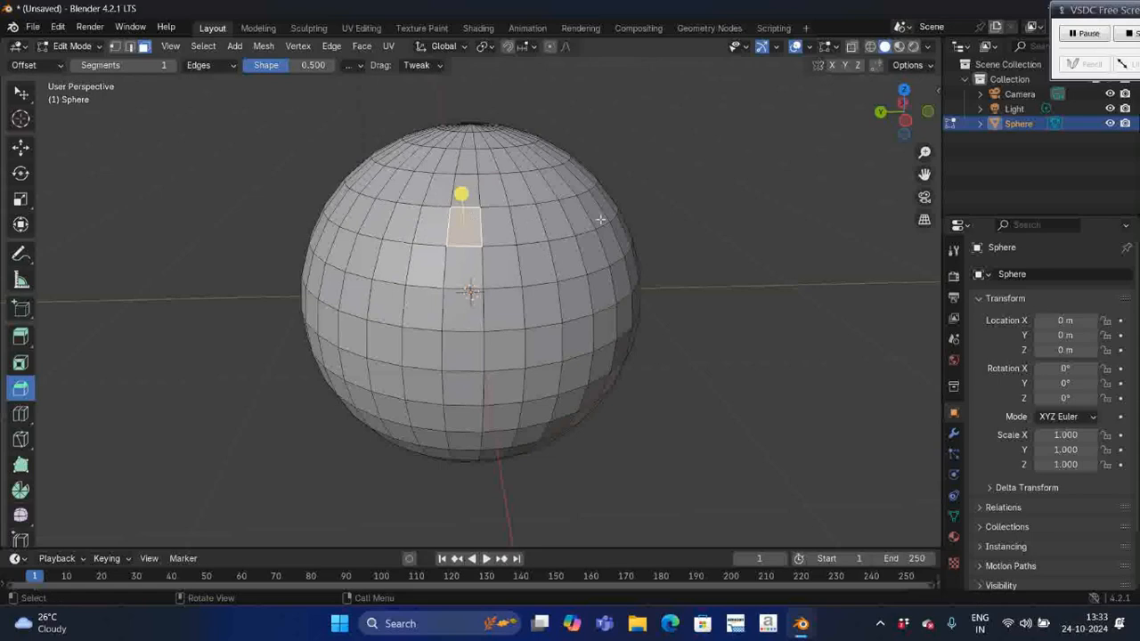
# - Scale the single face just above the sphere's centre by about -5.74 and undo the resize
pyautogui.click(668, 225)
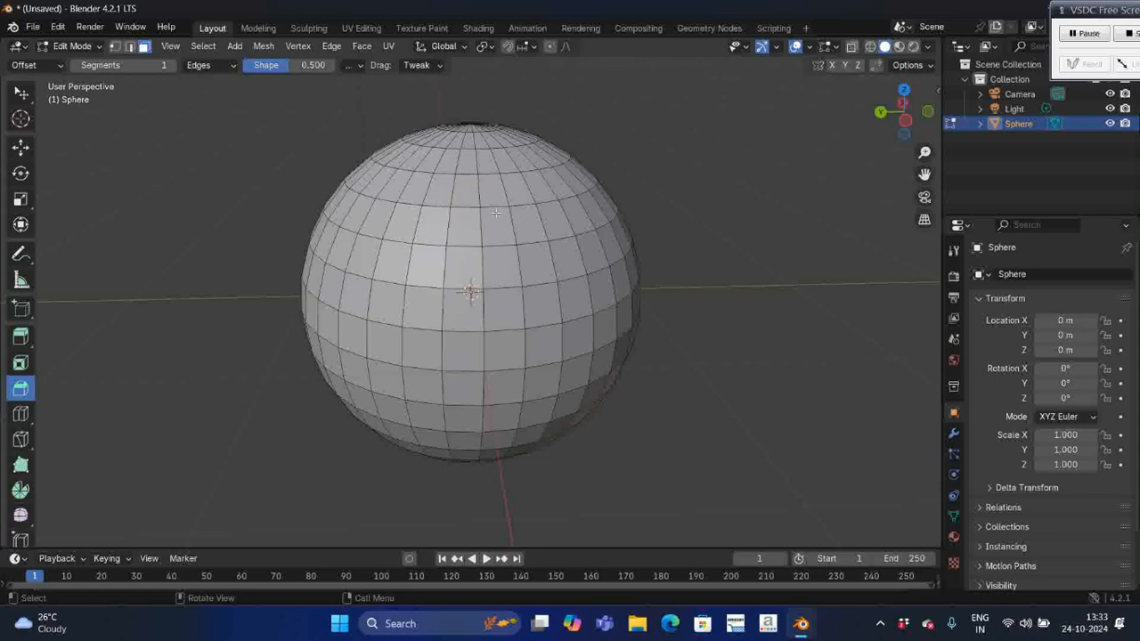
pyautogui.click(461, 268)
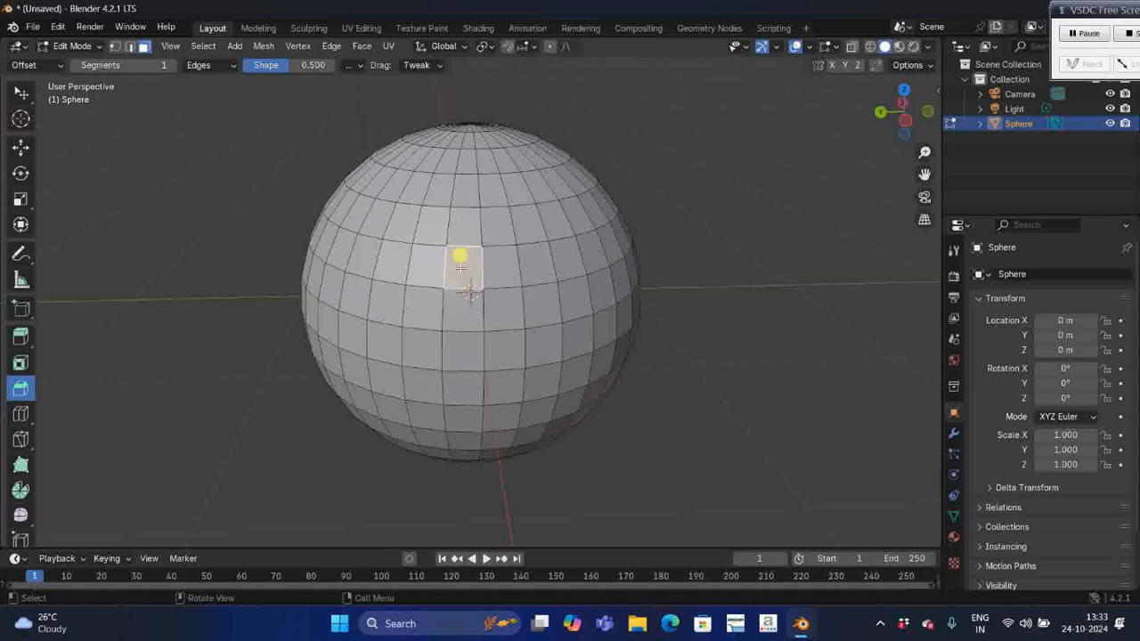
pyautogui.press('s')
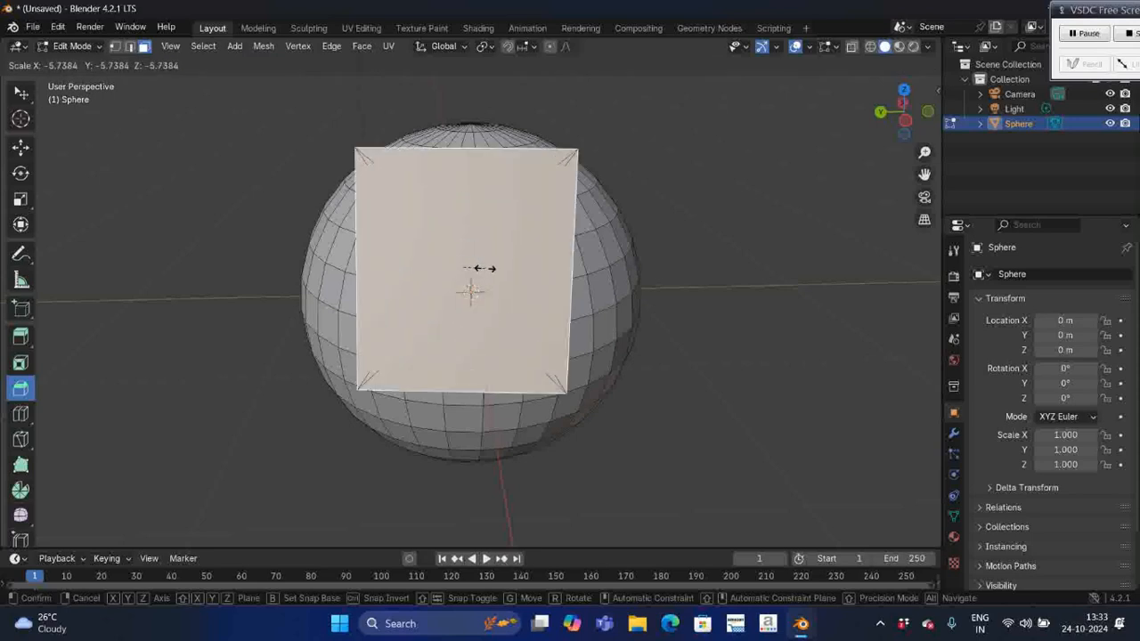
pyautogui.click(479, 268)
pyautogui.moveTo(485, 268); pyautogui.dragTo(565, 295, button='middle')
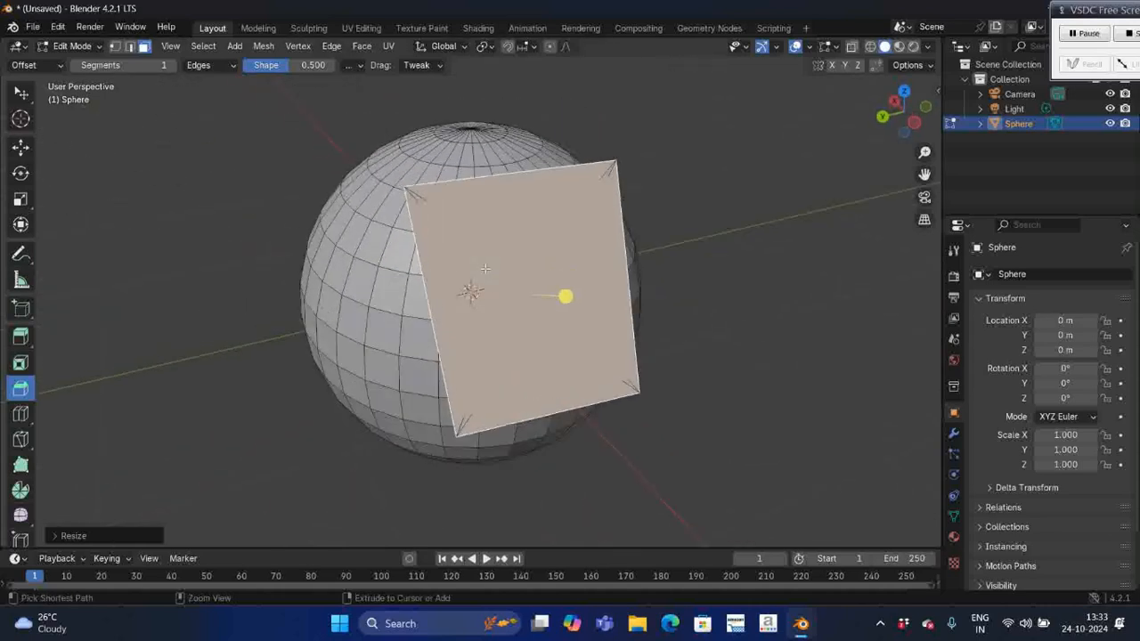
pyautogui.hotkey('ctrl', 'z')
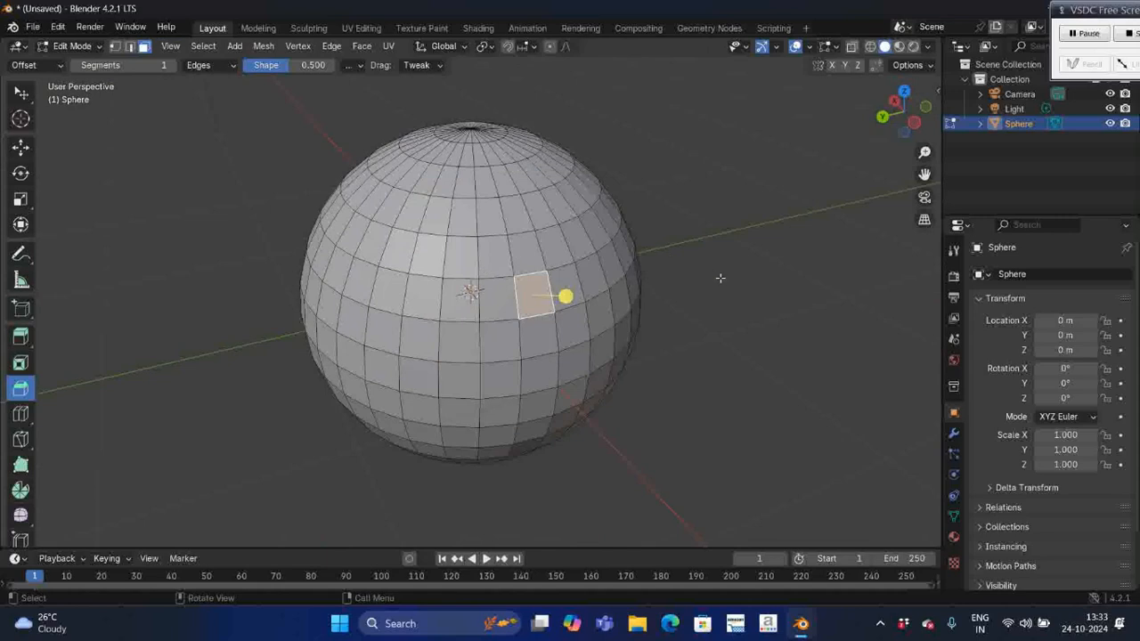
# - Switch to edge selection and try moving a vertical edge near the sphere's top by about 0.15 m
pyautogui.click(722, 280)
pyautogui.moveTo(722, 280); pyautogui.dragTo(682, 262, button='middle')
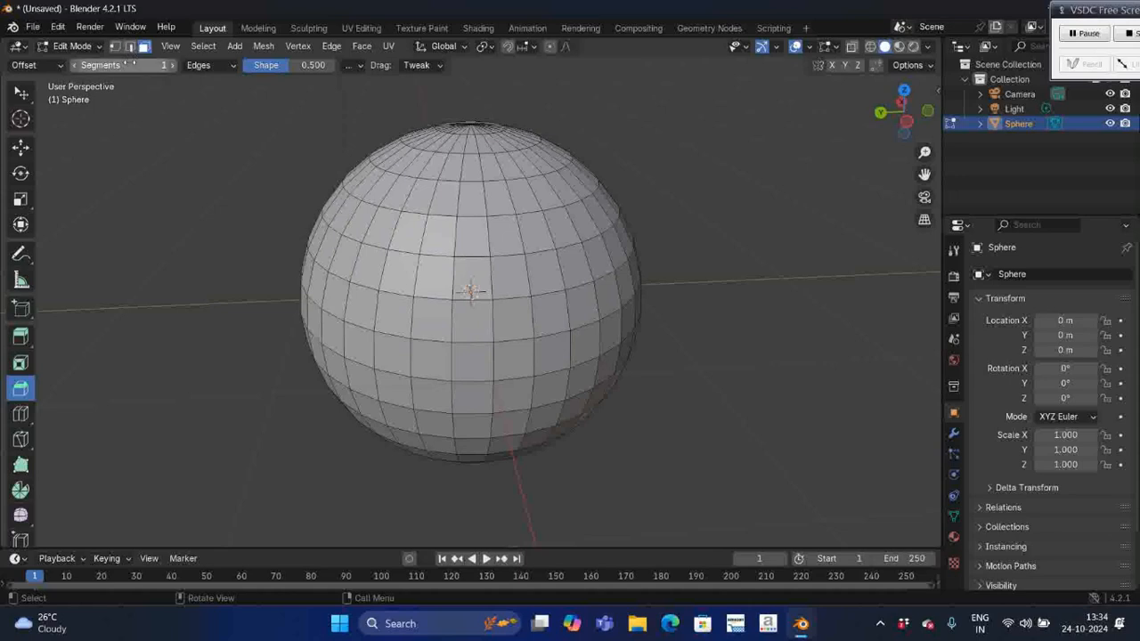
pyautogui.click(131, 50)
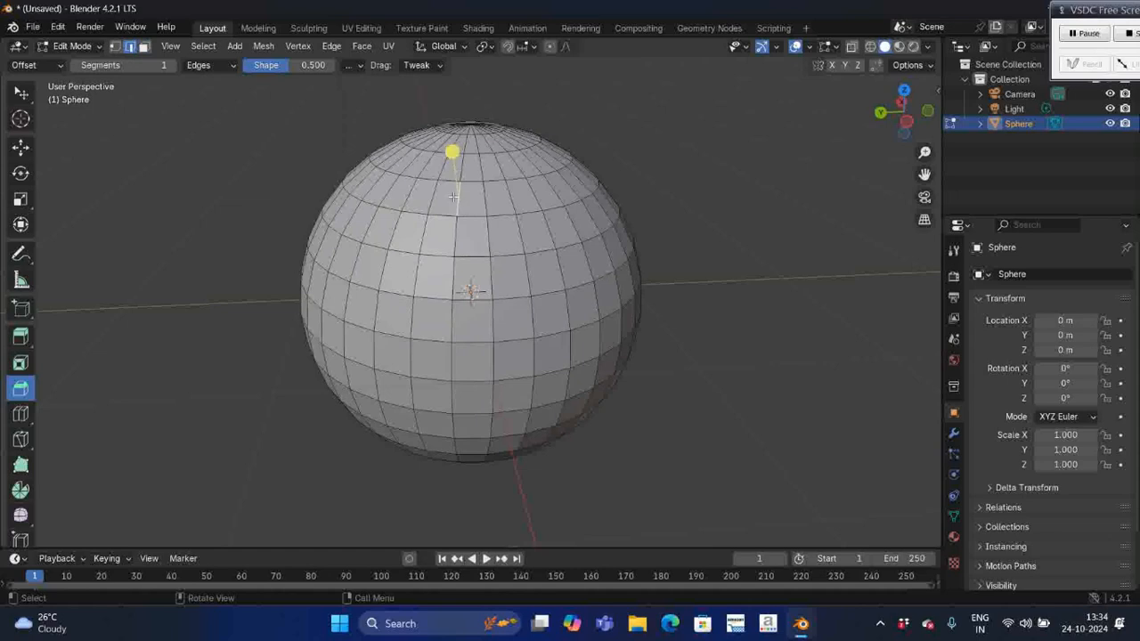
pyautogui.moveTo(453, 195)
pyautogui.mouseDown()
pyautogui.moveTo(471, 173)
pyautogui.moveTo(451, 170)
pyautogui.moveTo(460, 198)
pyautogui.moveTo(430, 204)
pyautogui.moveTo(458, 190)
pyautogui.mouseUp()
pyautogui.moveTo(448, 202); pyautogui.dragTo(454, 166)
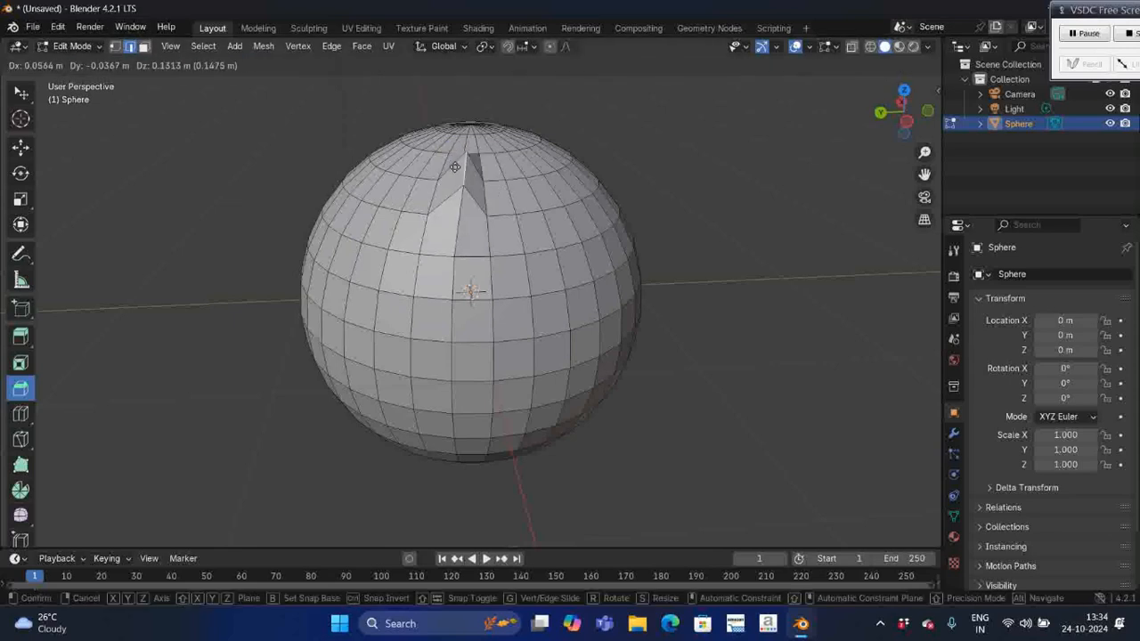
pyautogui.rightClick(454, 168)
# - Try scaling the selected edge freely and along the global X, Y and Z axes, and cancel the scaling
pyautogui.press('s')
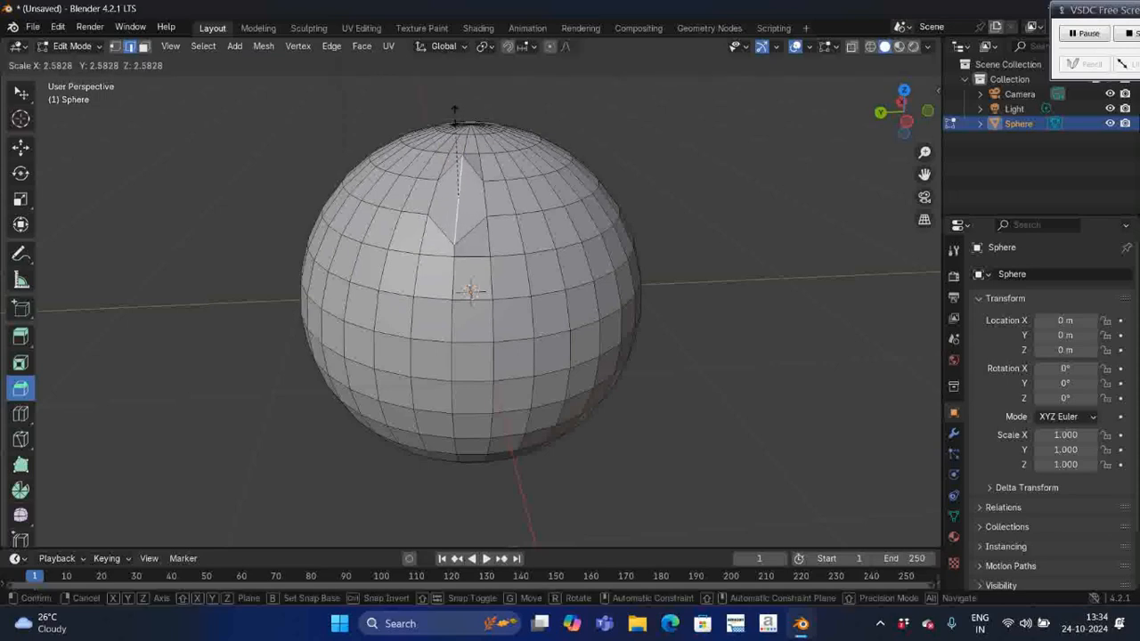
pyautogui.press('x')
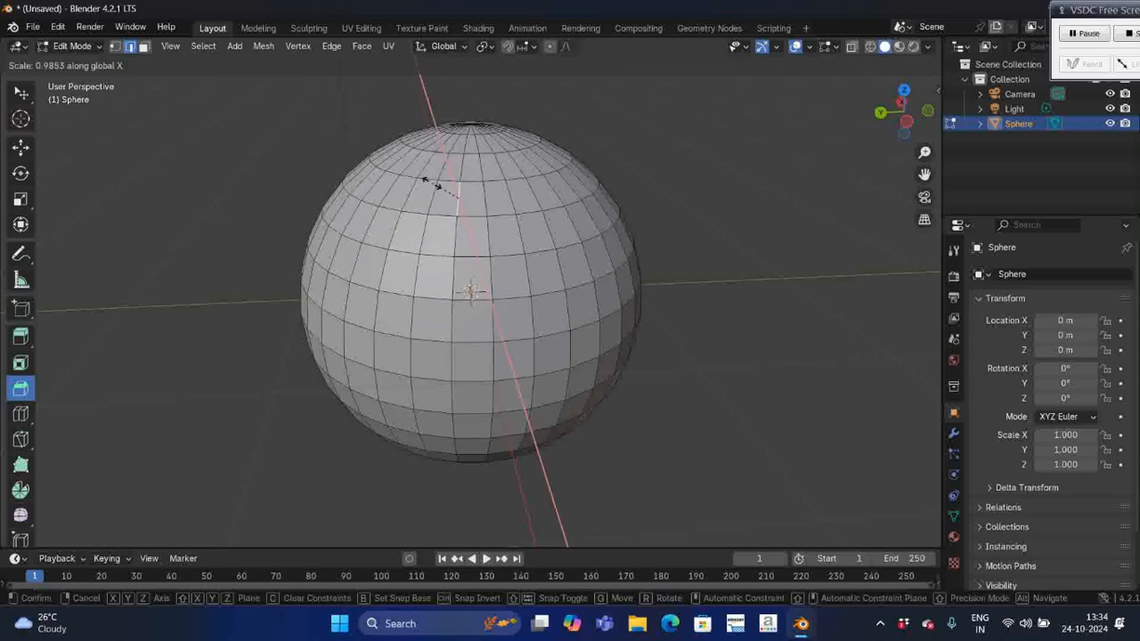
pyautogui.press('y')
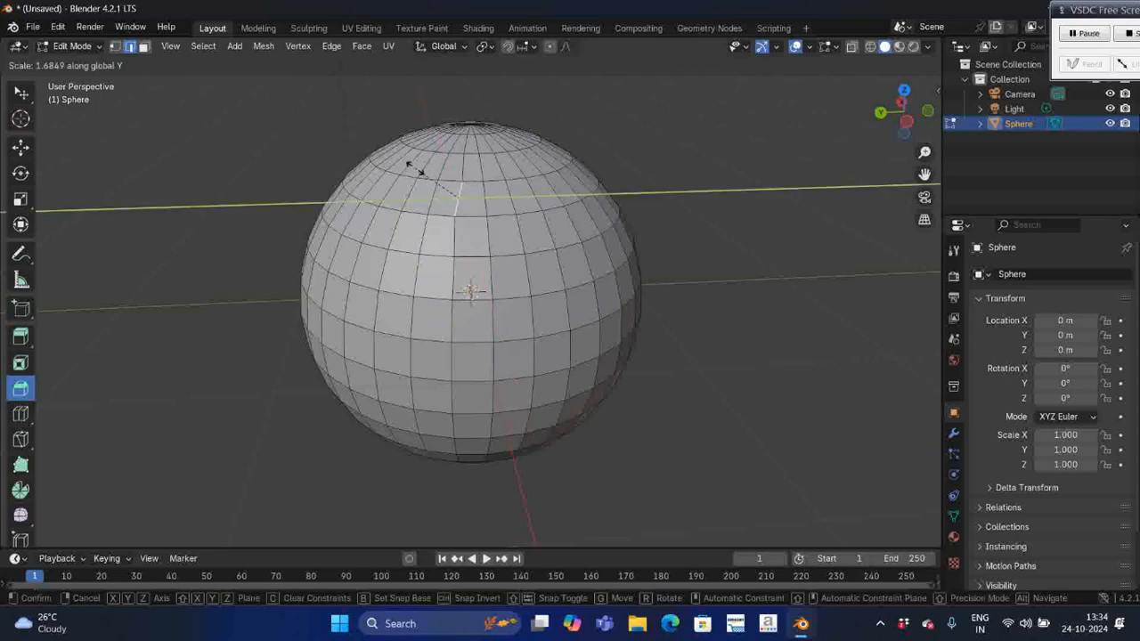
pyautogui.press('z')
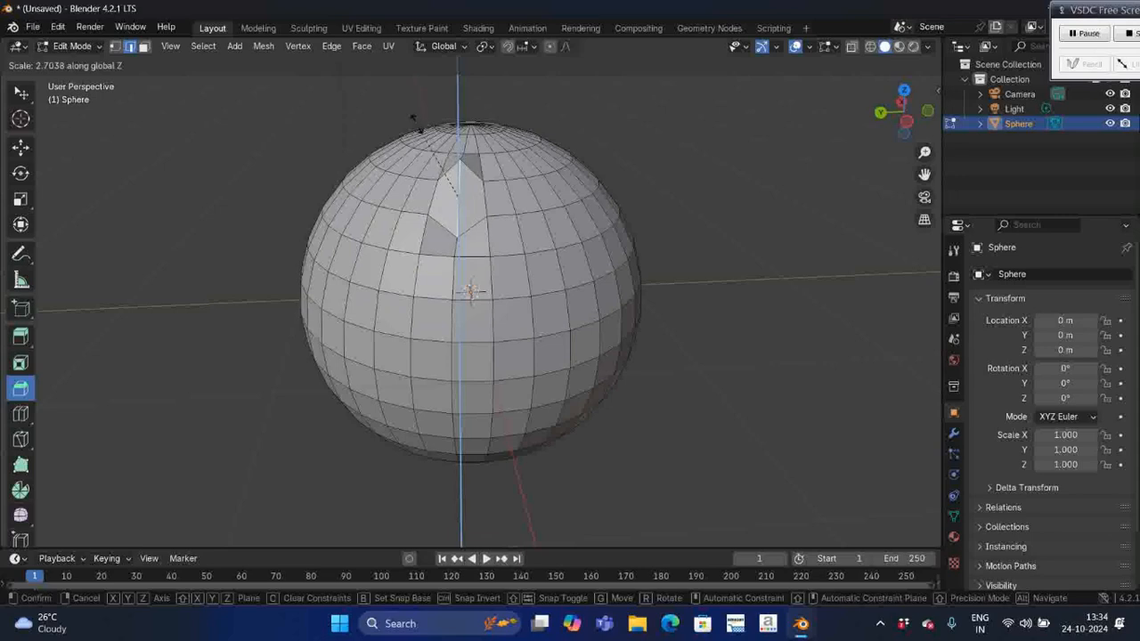
pyautogui.press('Escape')
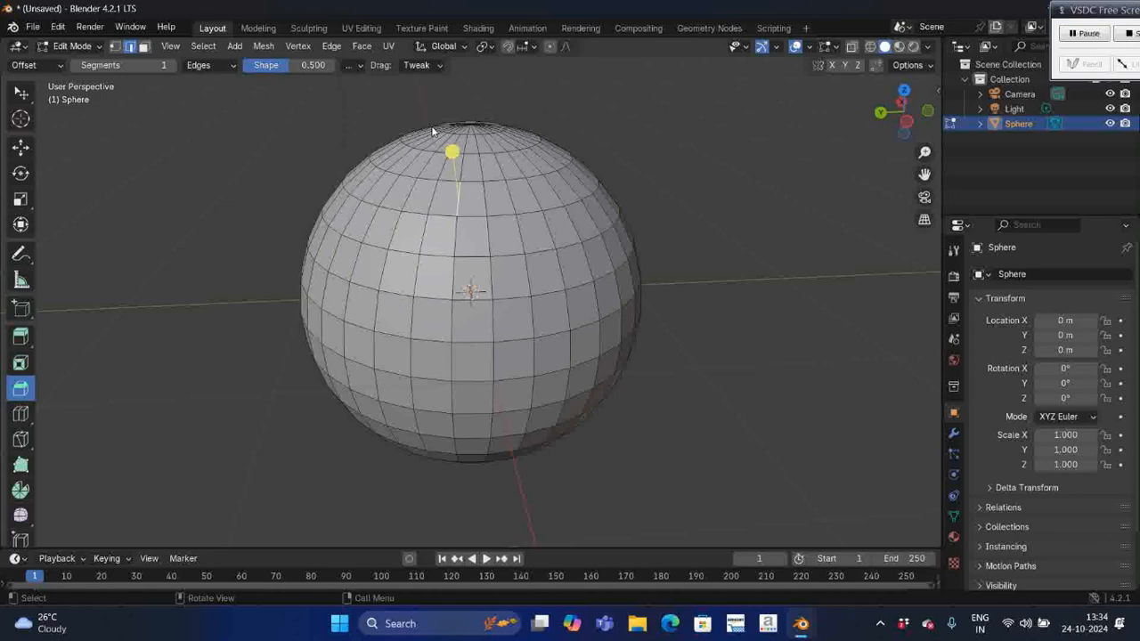
# - Switch to face selection, try rotating a front face freely and around the global X, Y and Z axes, and deselect it
pyautogui.click(143, 47)
pyautogui.click(480, 234)
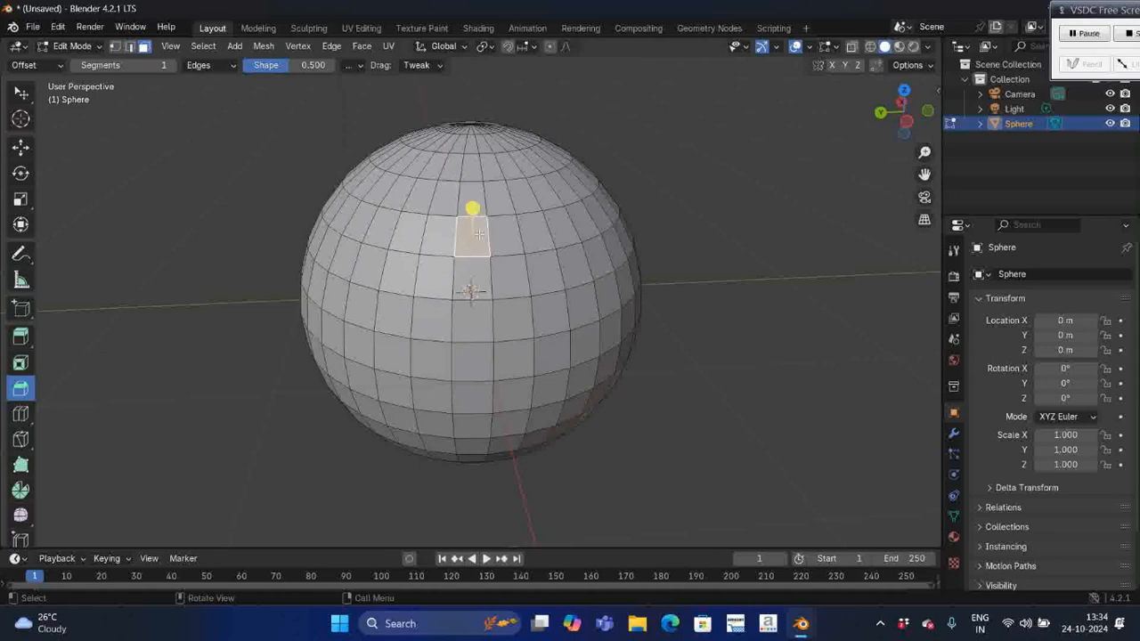
pyautogui.press('r')
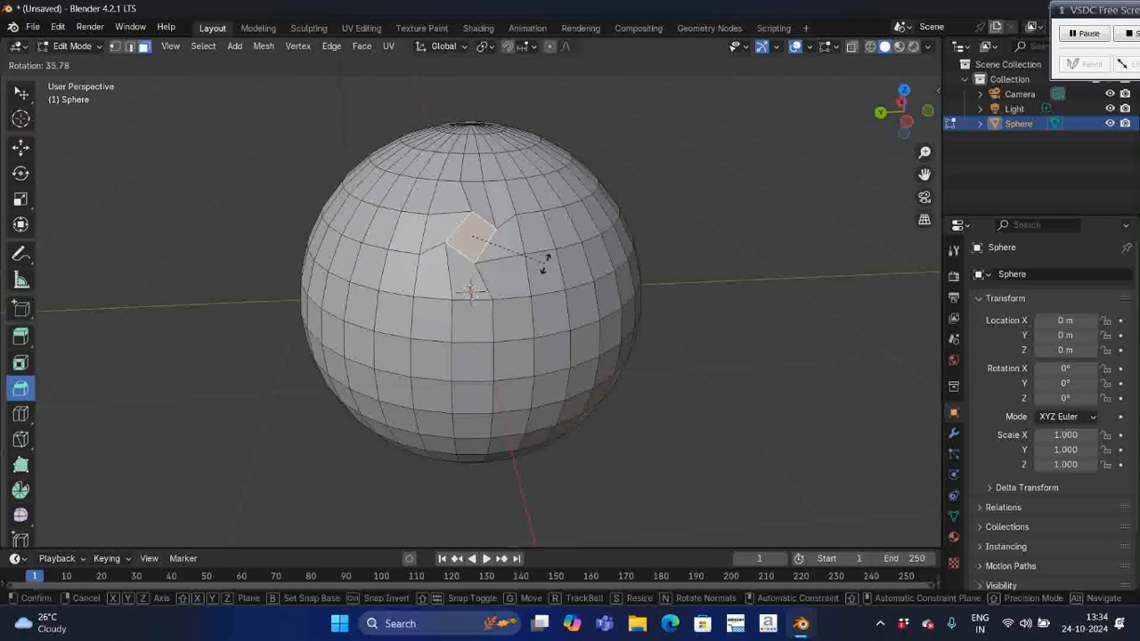
pyautogui.press('x')
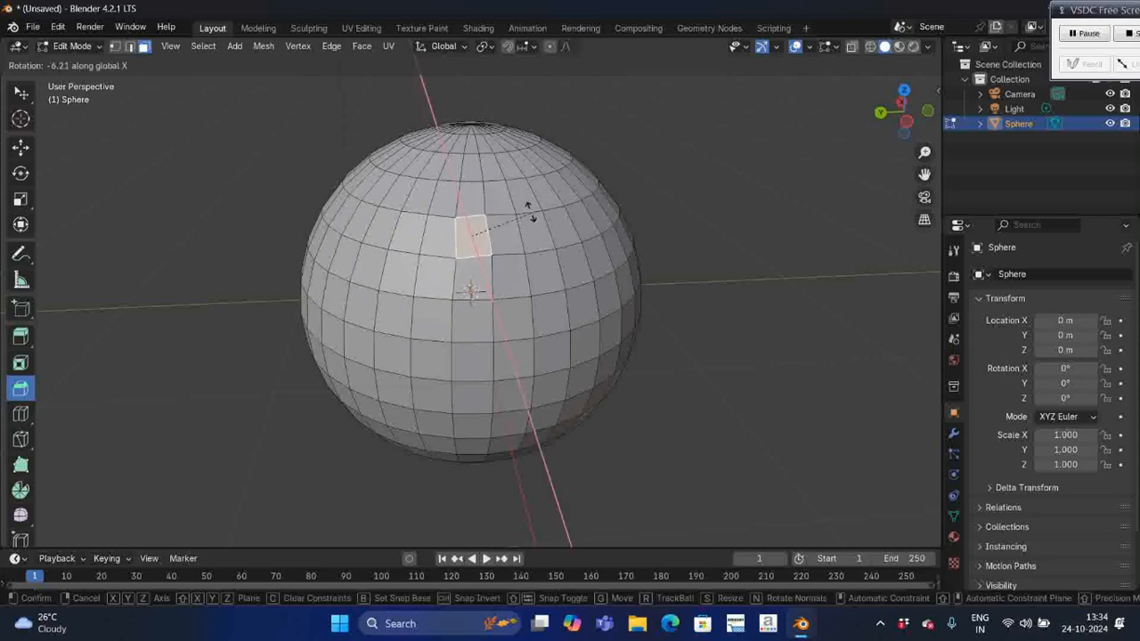
pyautogui.press('y')
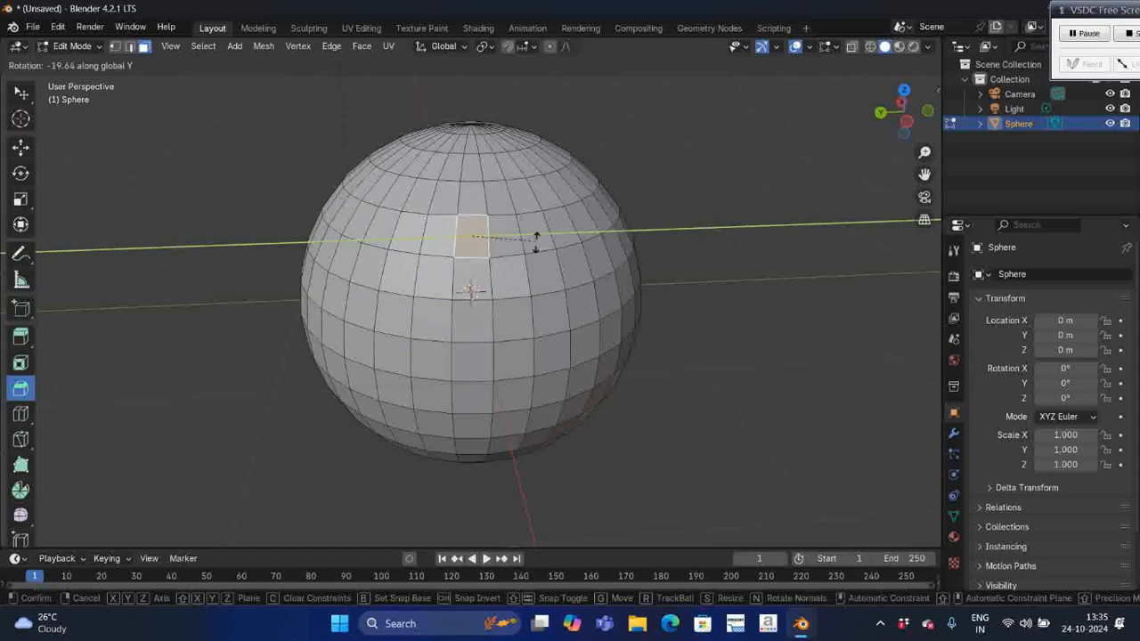
pyautogui.press('z')
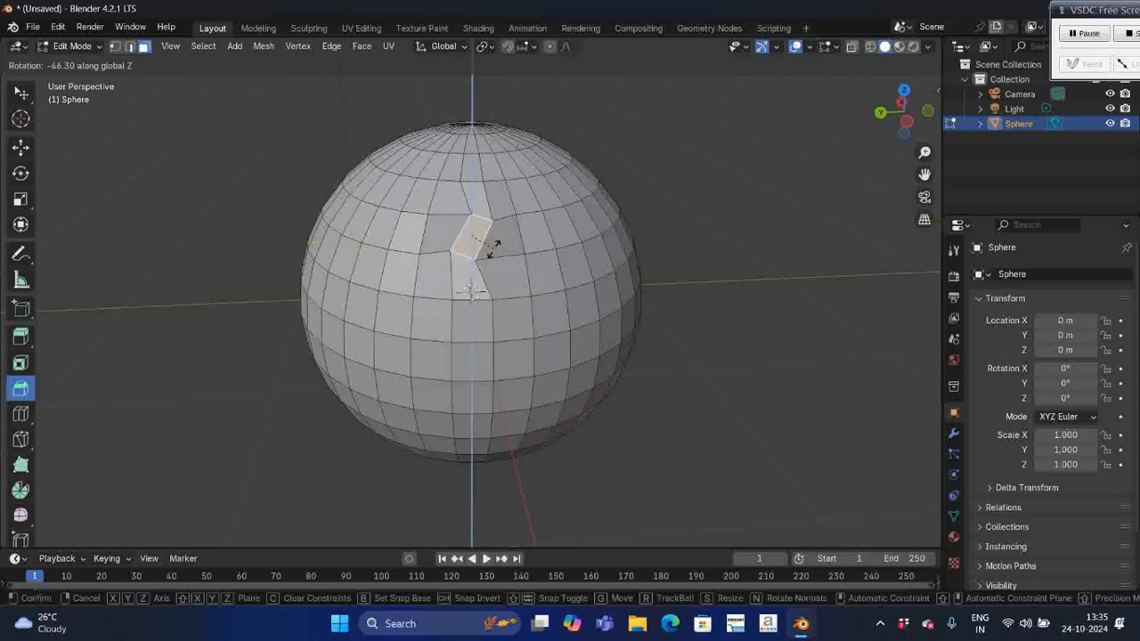
pyautogui.press('Escape')
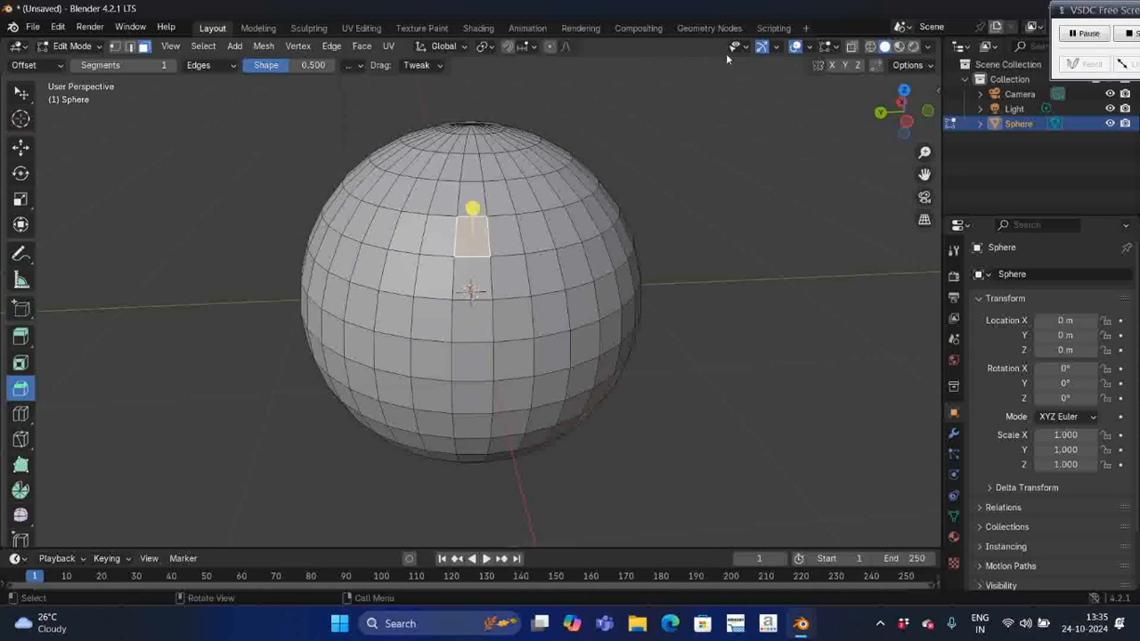
pyautogui.click(799, 153)
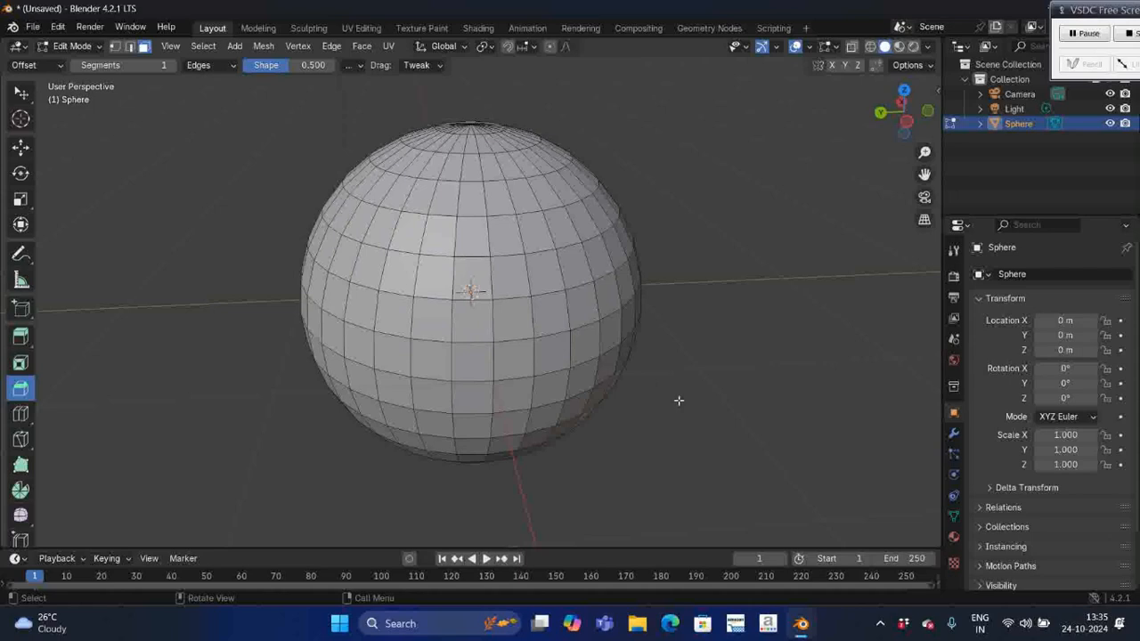
# - Select the face at the sphere's centre and extend the selection to all linked geometry
pyautogui.press('ctrl')
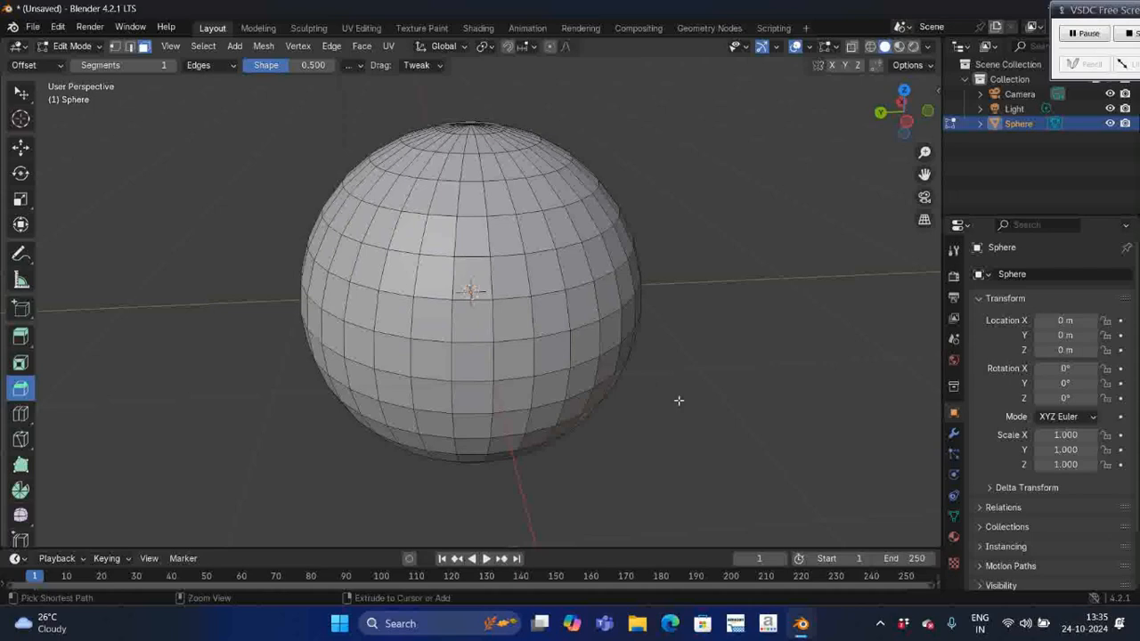
pyautogui.keyDown('ctrl'); pyautogui.click(476, 283); pyautogui.keyUp('ctrl')
pyautogui.hotkey('ctrl', 'l')
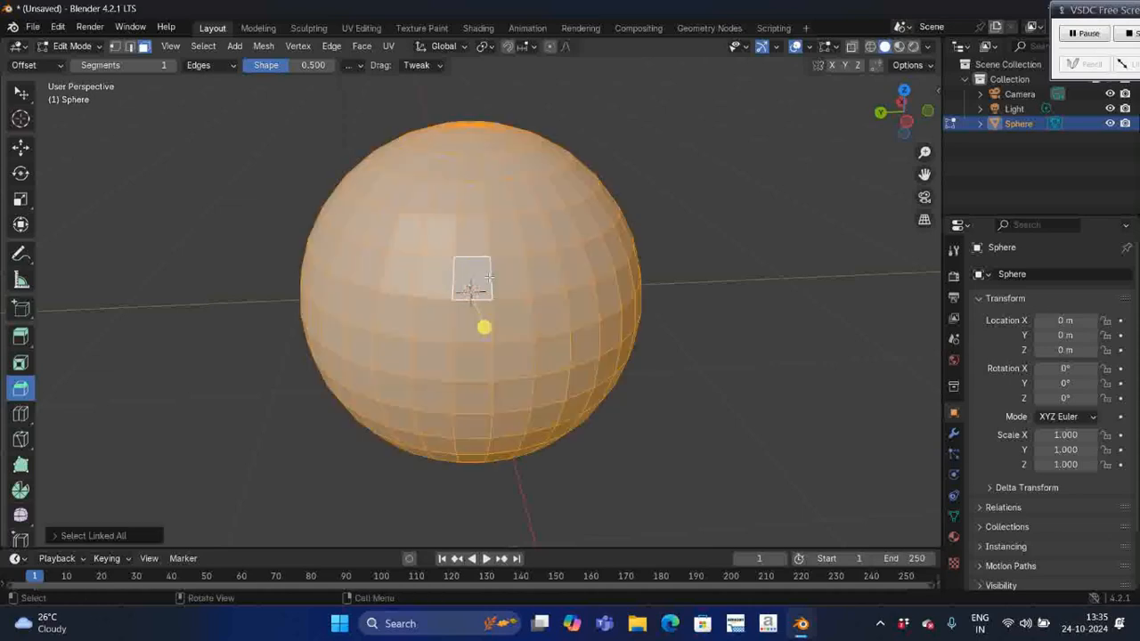
pyautogui.moveTo(791, 257); pyautogui.dragTo(791, 258, button='middle')
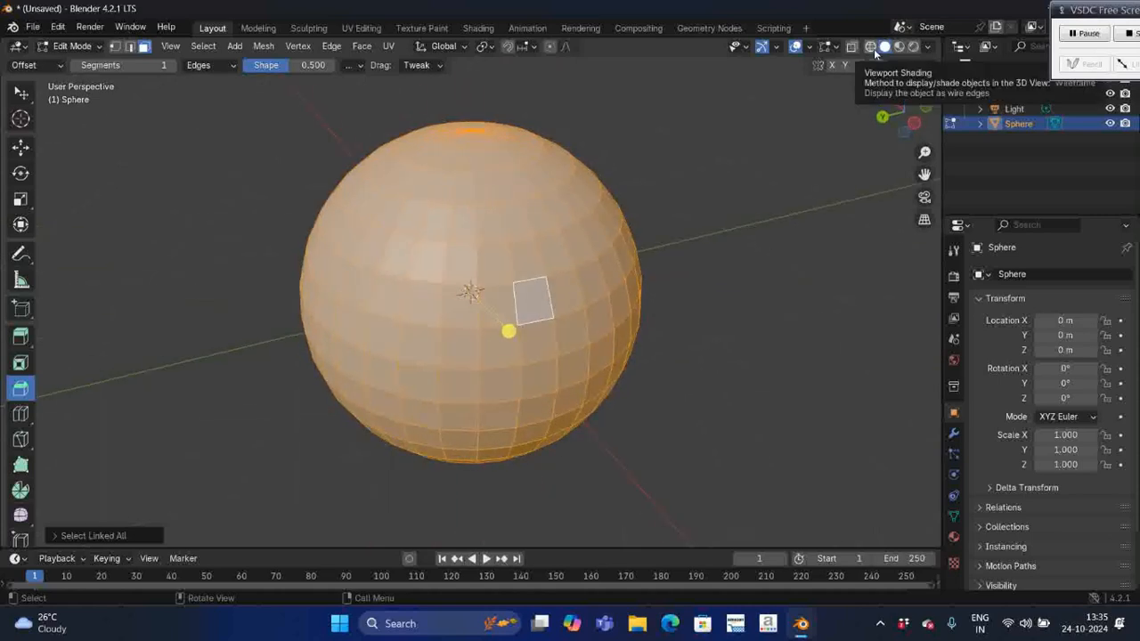
# - Display the sphere in wireframe shading and clear the whole selection
pyautogui.click(875, 51)
pyautogui.click(789, 336)
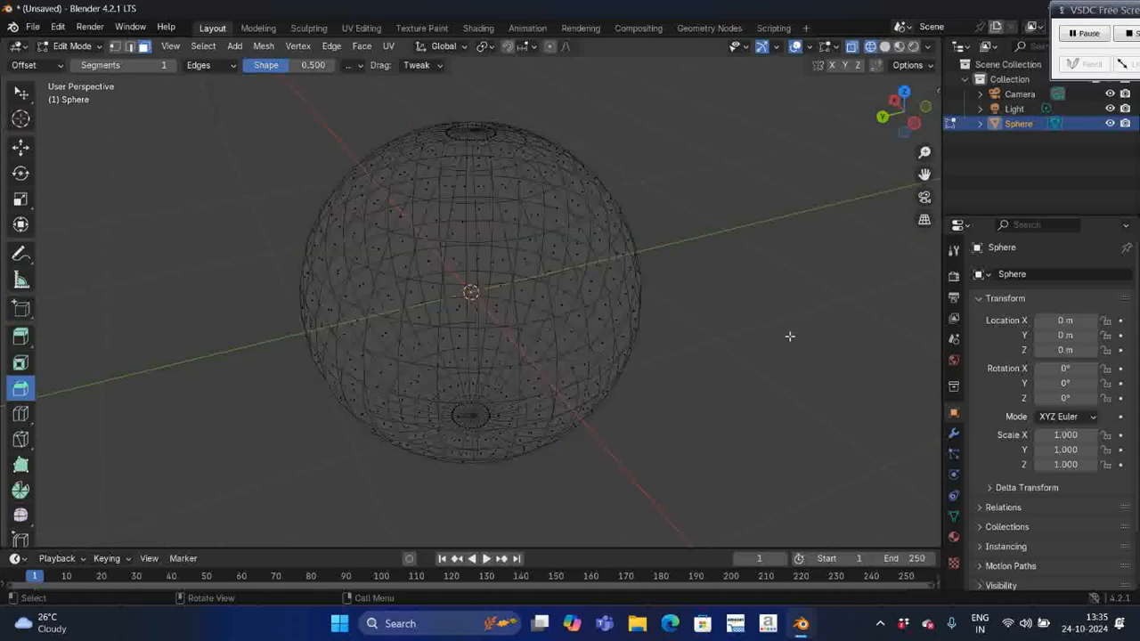
pyautogui.moveTo(790, 337); pyautogui.dragTo(789, 337, button='middle')
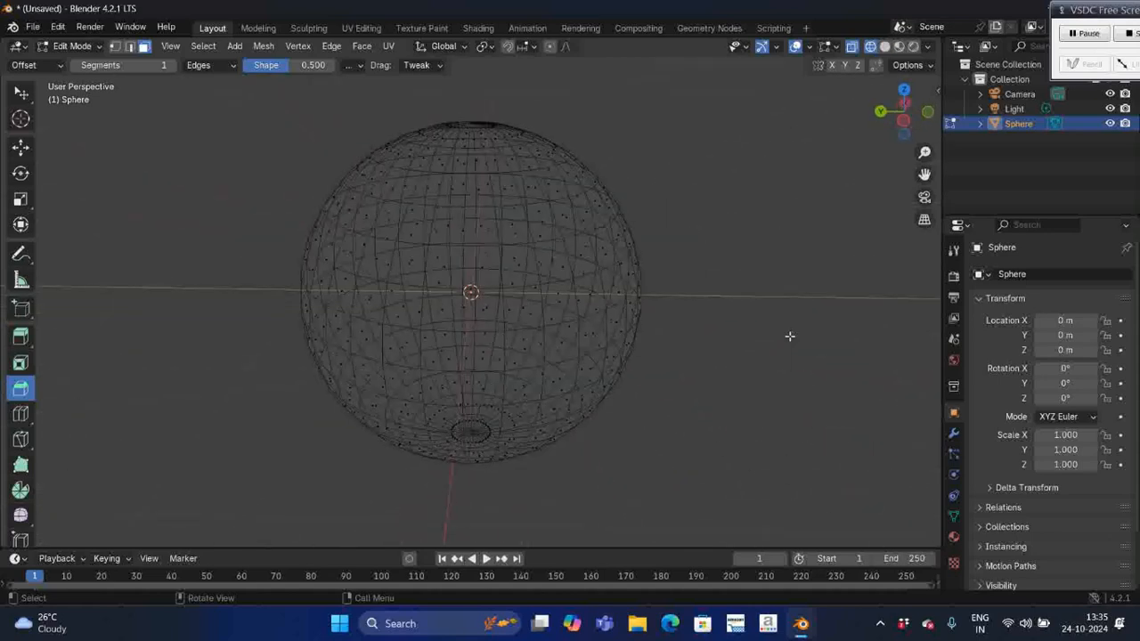
# - Preview the sphere in solid and material preview shading, finish with rendered shading, and view its lit side
pyautogui.click(884, 48)
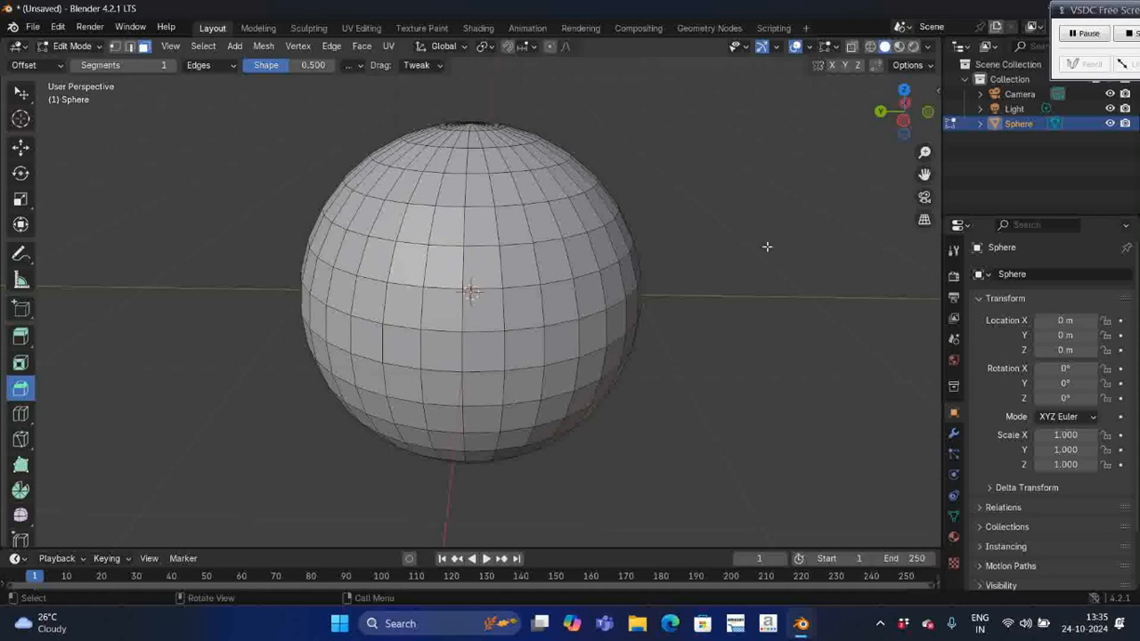
pyautogui.click(901, 47)
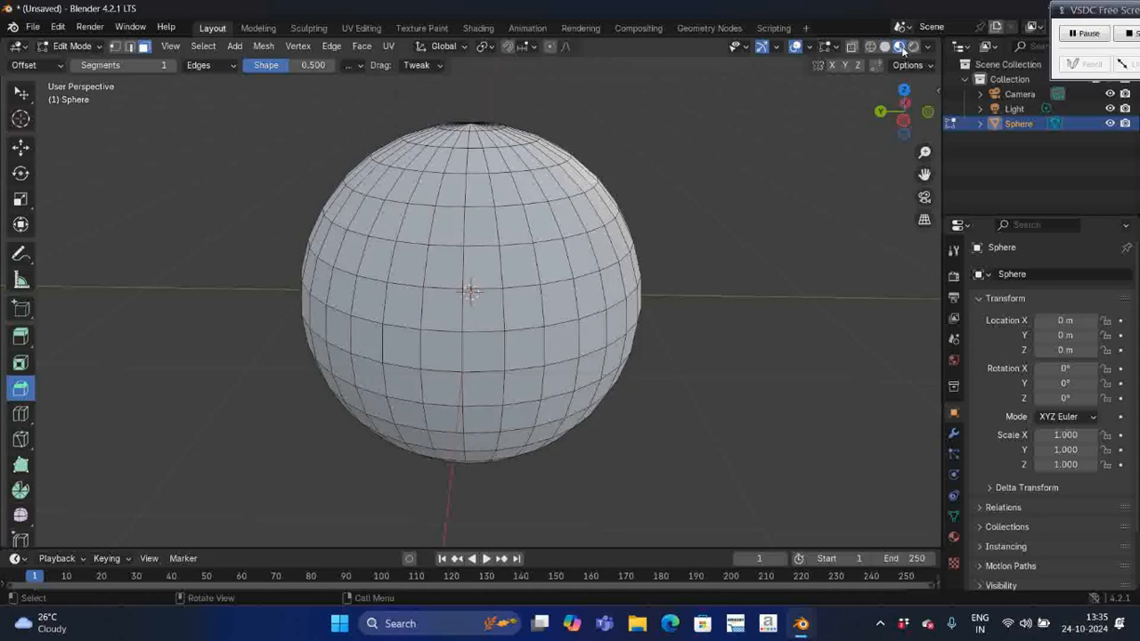
pyautogui.click(913, 47)
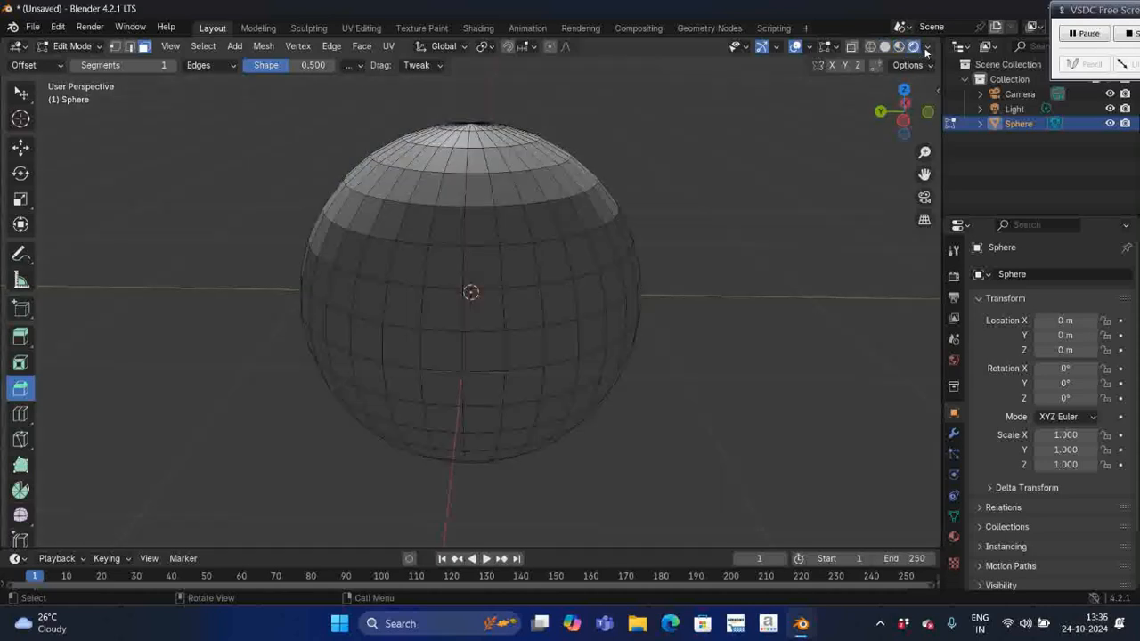
pyautogui.click(929, 48)
pyautogui.press('KP_4')
pyautogui.press('KP_4')
pyautogui.press('KP_4')
pyautogui.press('KP_4')
pyautogui.press('KP_4')
pyautogui.press('KP_4')
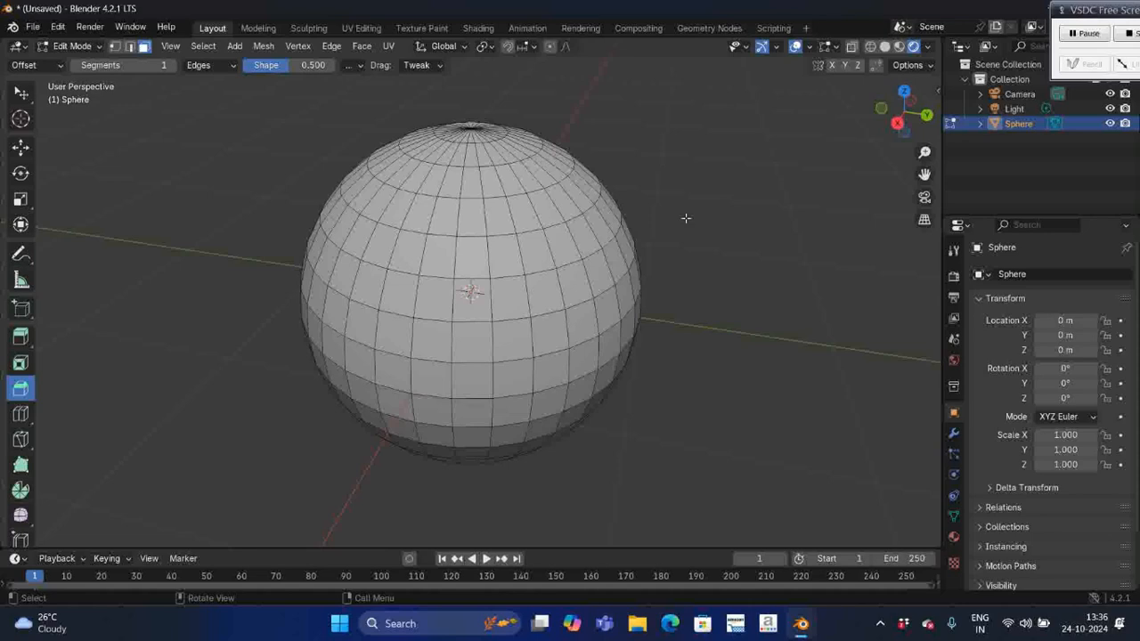
# - Try vertex selection, return to face selection, select a face just above the sphere's centre, and activate the Extrude Region tool
pyautogui.click(115, 51)
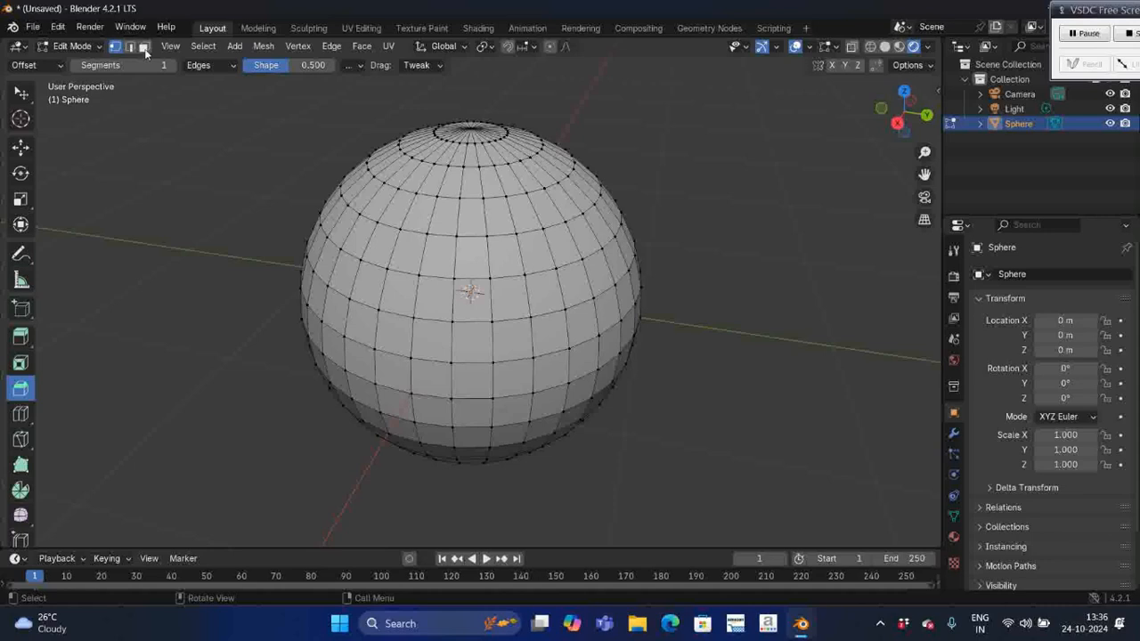
pyautogui.click(144, 49)
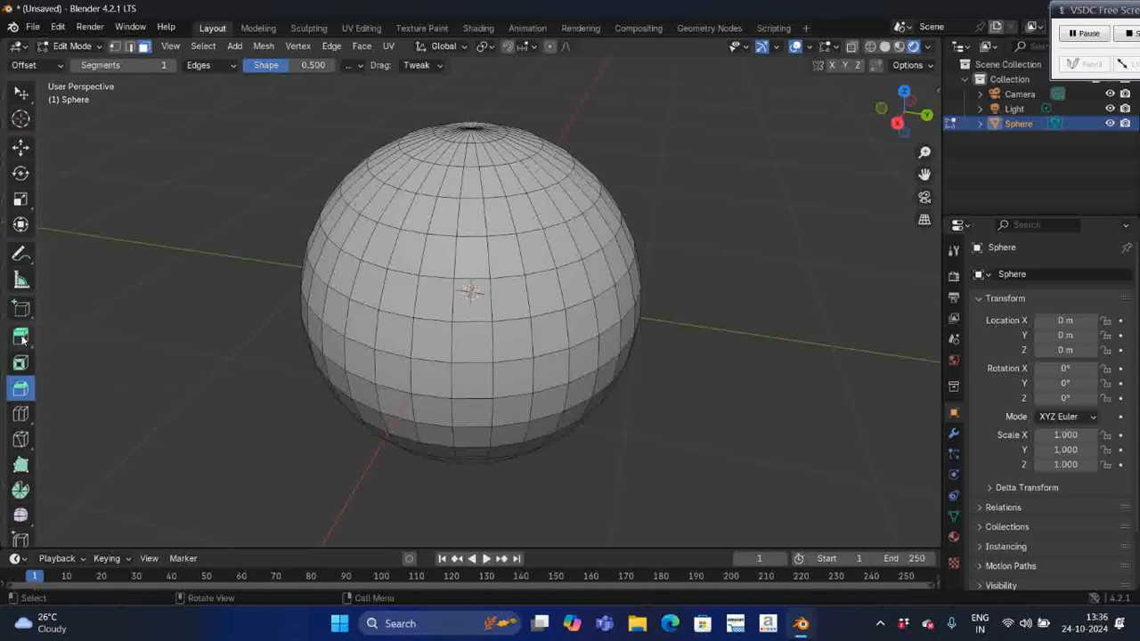
pyautogui.click(501, 265)
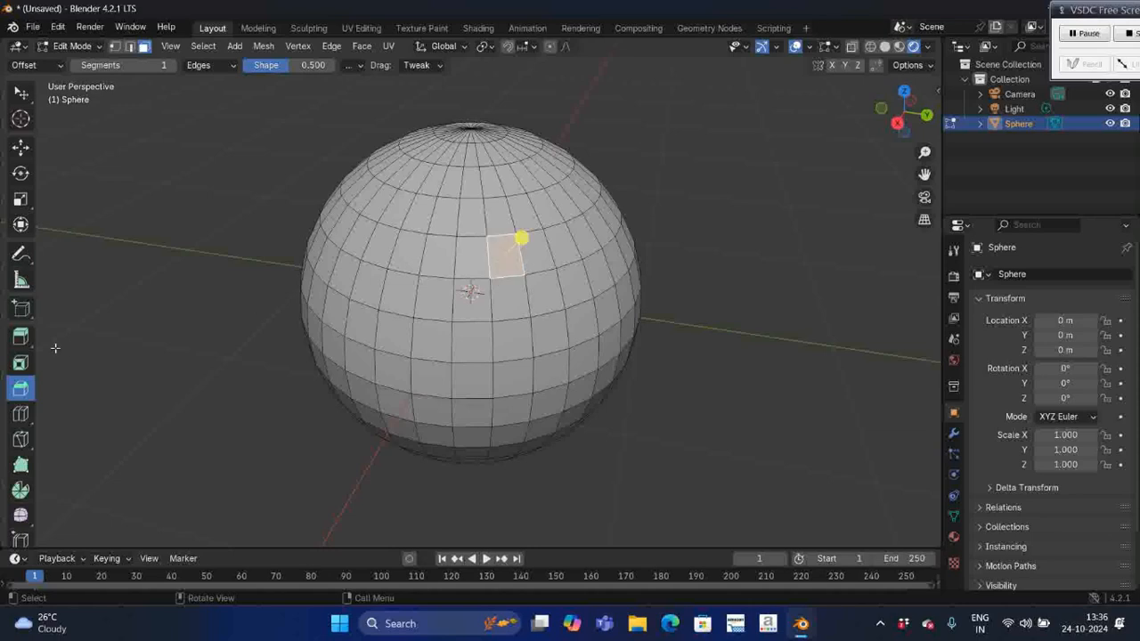
pyautogui.click(28, 348)
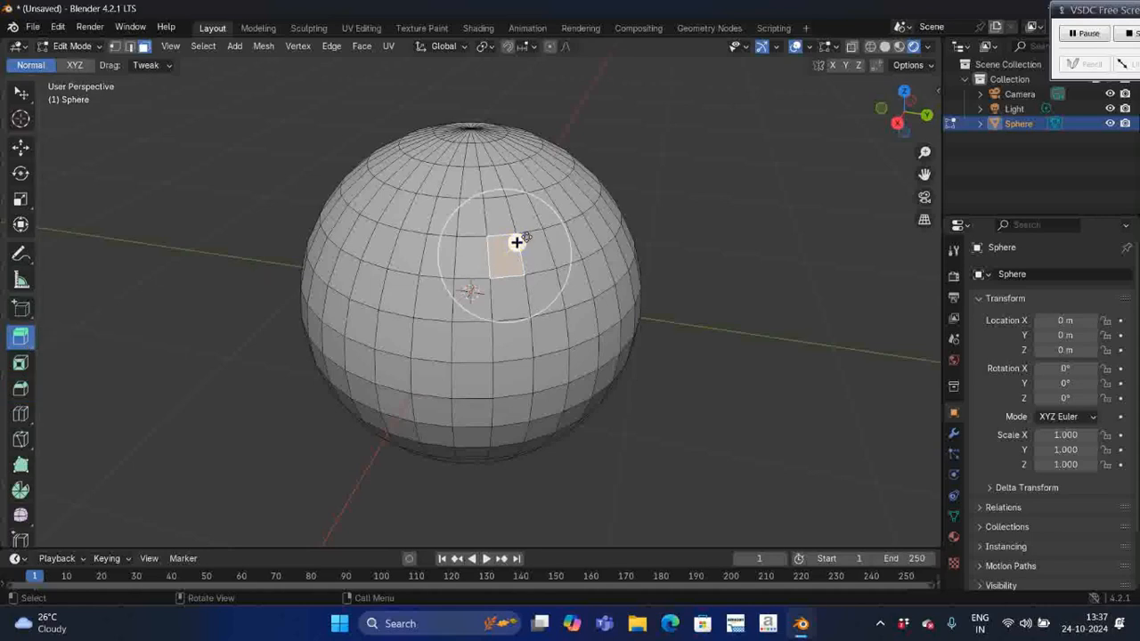
# - Extrude the selected face outward along its normal into a long block
pyautogui.moveTo(516, 241); pyautogui.dragTo(576, 175)
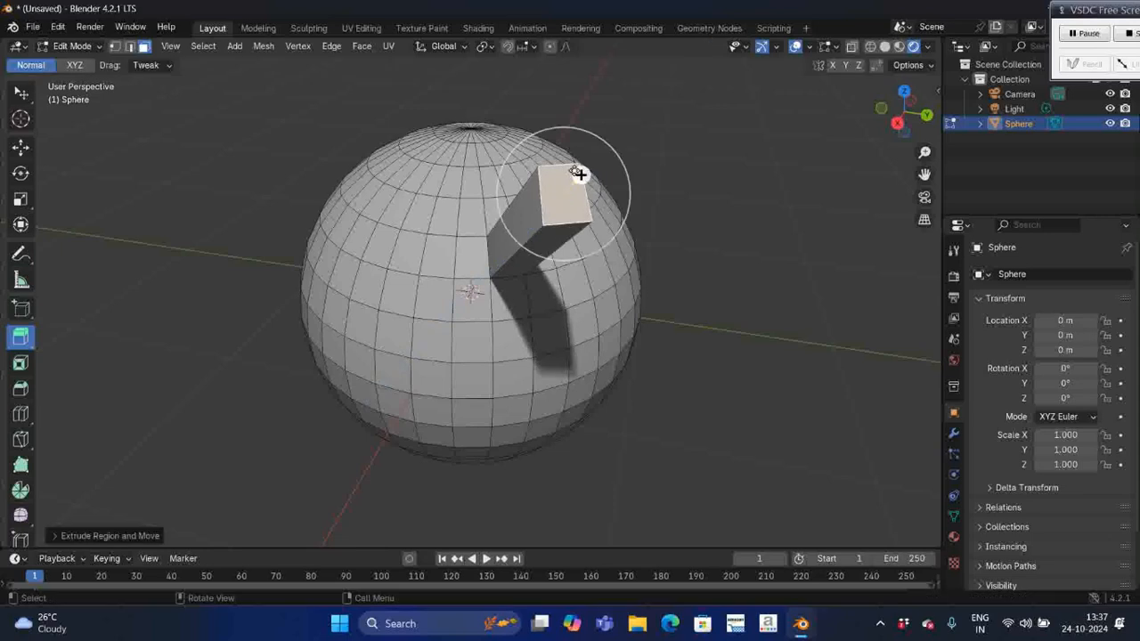
pyautogui.hscroll(10, 723, 170)
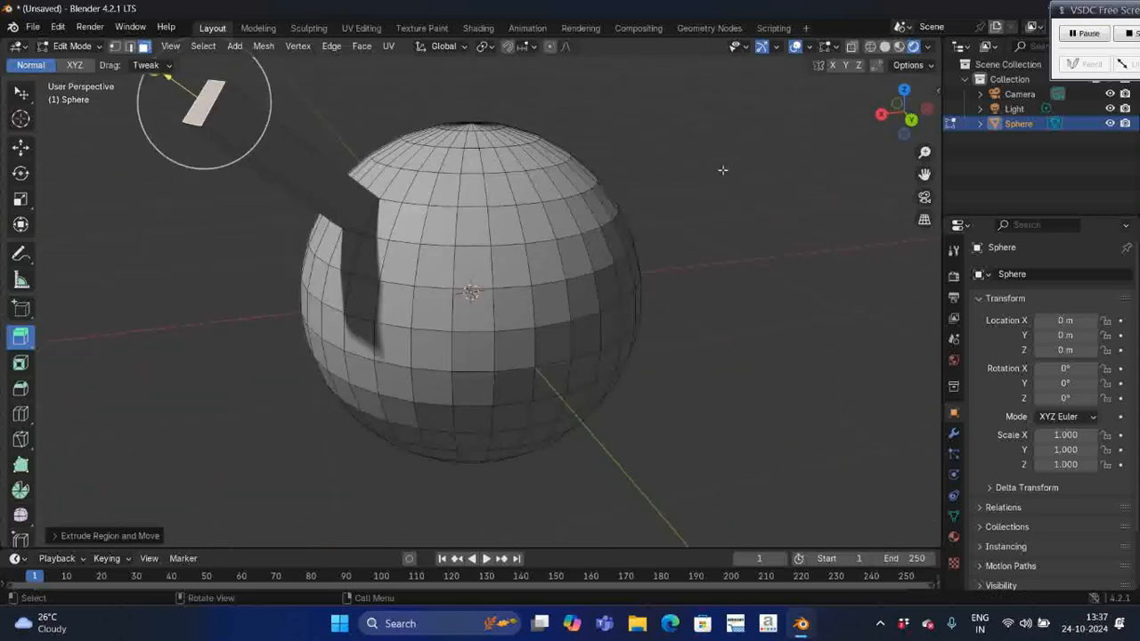
pyautogui.hscroll(-10, 723, 170)
pyautogui.hscroll(4, 723, 170)
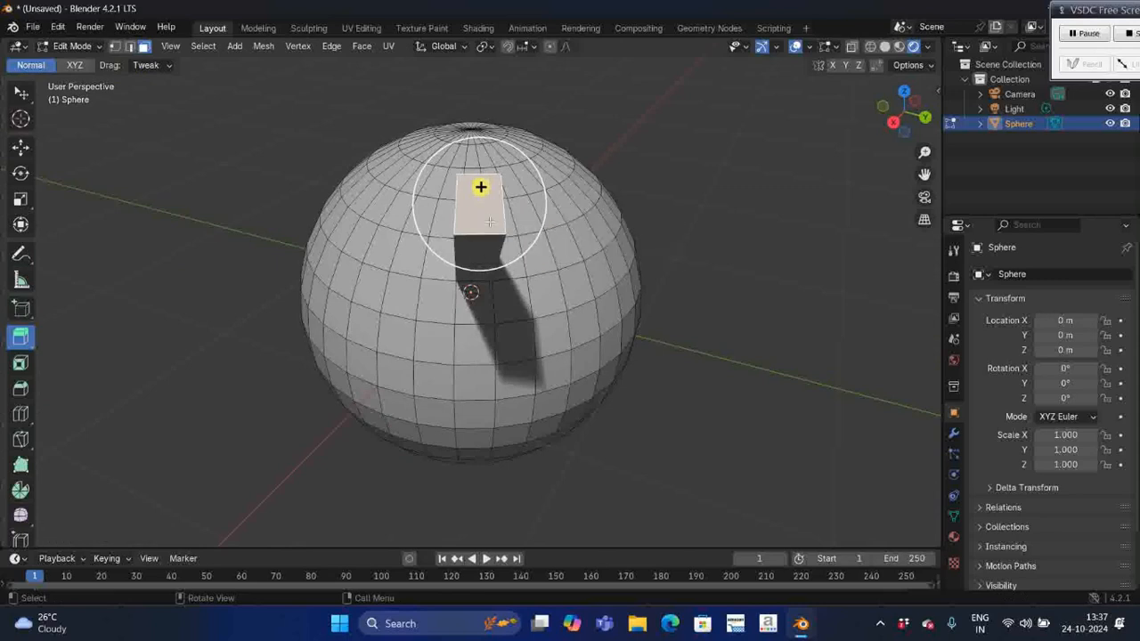
# - Scale the block's end face up to several times its size, and try extruding and scaling it again
pyautogui.press('s')
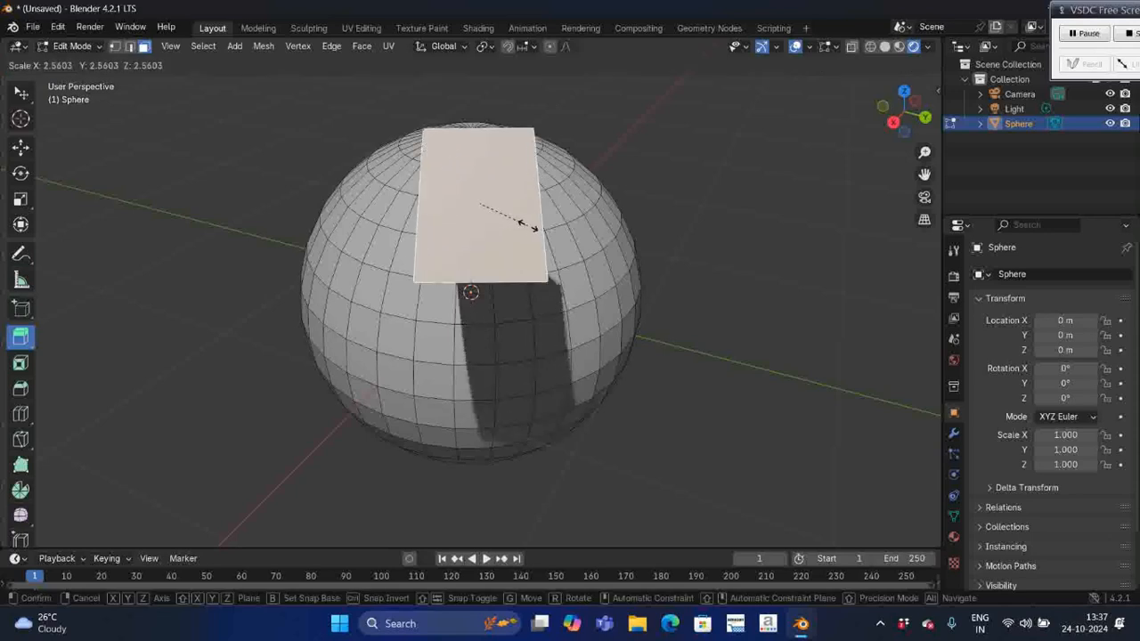
pyautogui.click(552, 227)
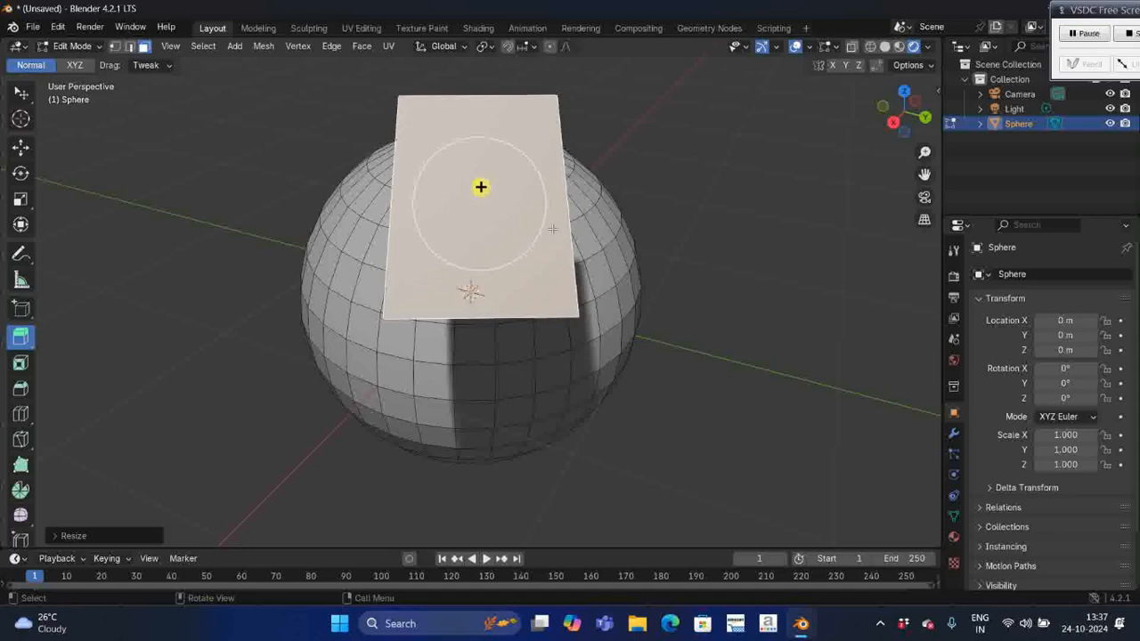
pyautogui.press('e')
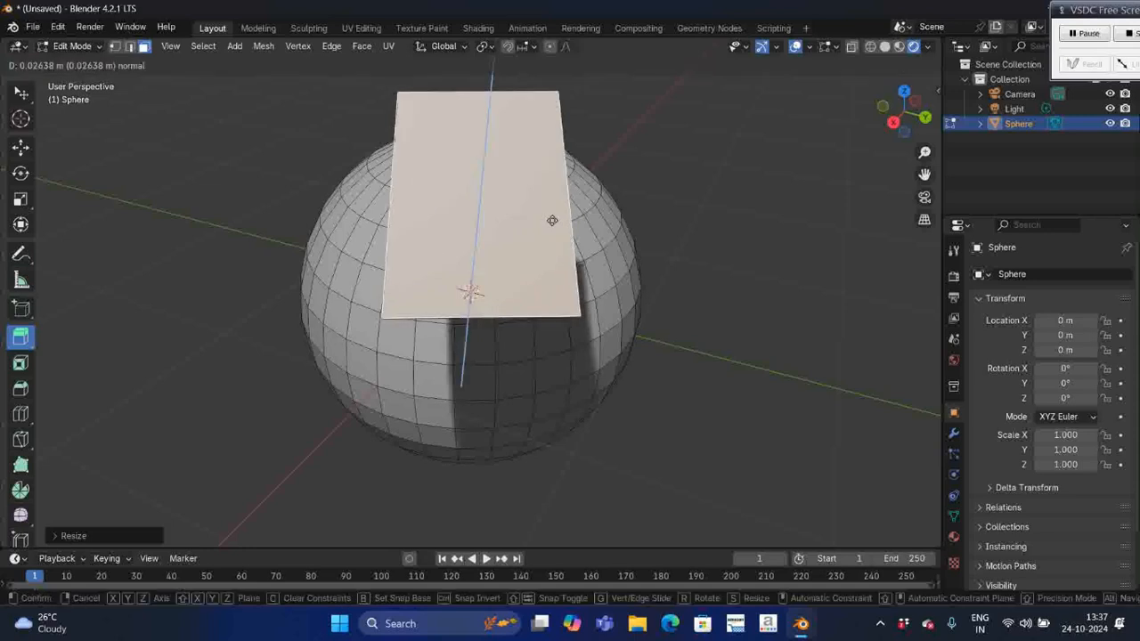
pyautogui.press('s')
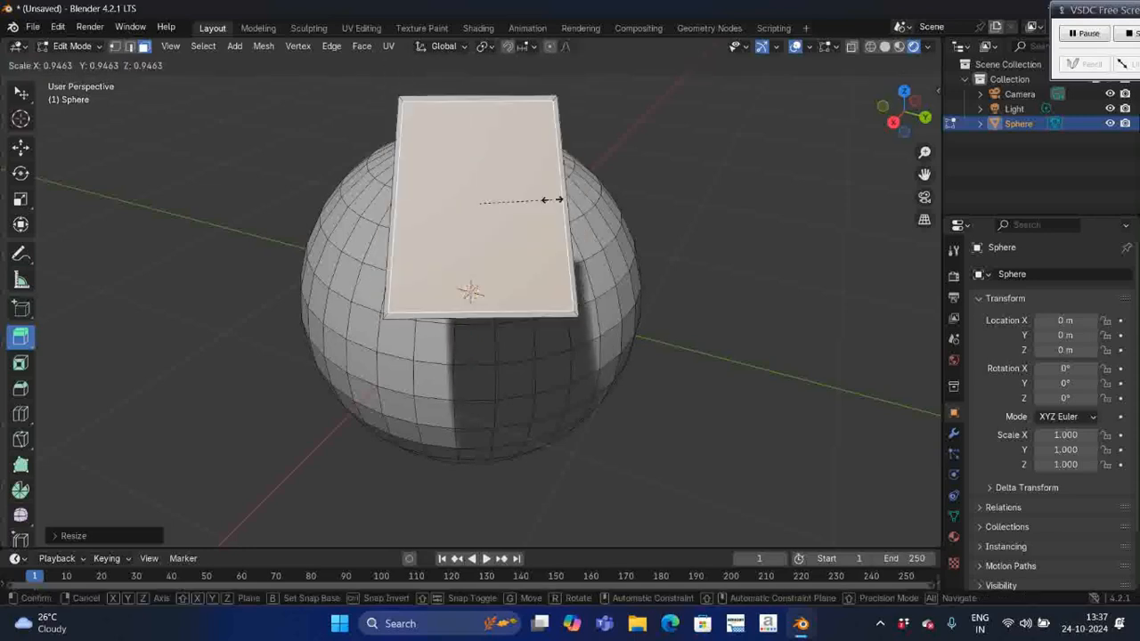
pyautogui.rightClick(500, 143)
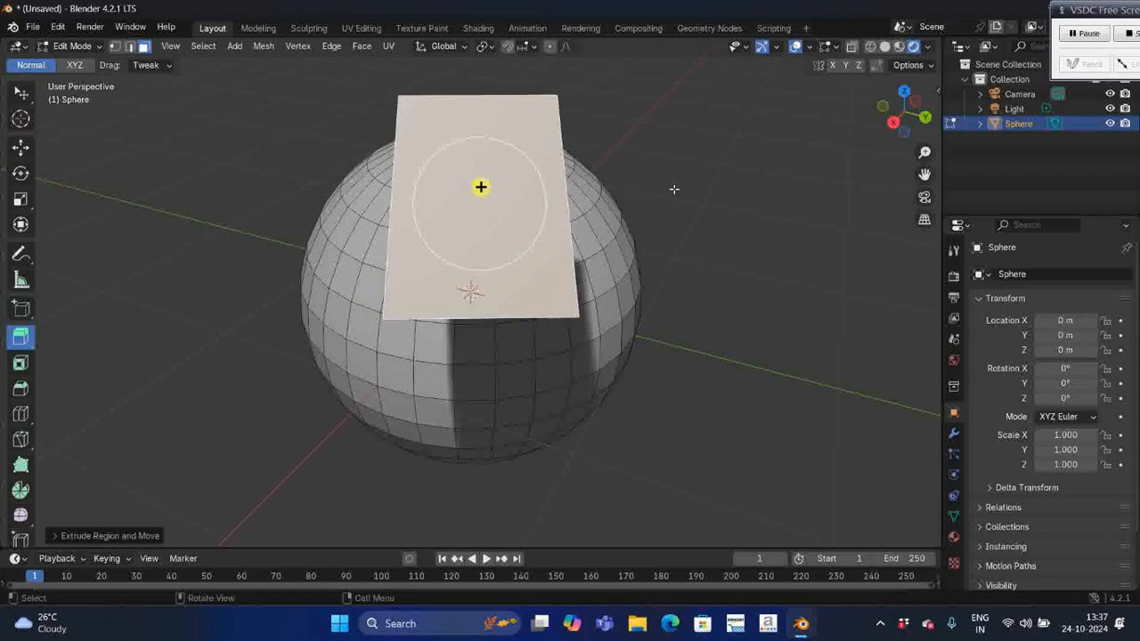
# - Examine the enlarged extrusion on the sphere from several sides and from above
pyautogui.scroll(-3, 674, 188)
pyautogui.hscroll(-4, 674, 189)
pyautogui.scroll(3, 674, 189)
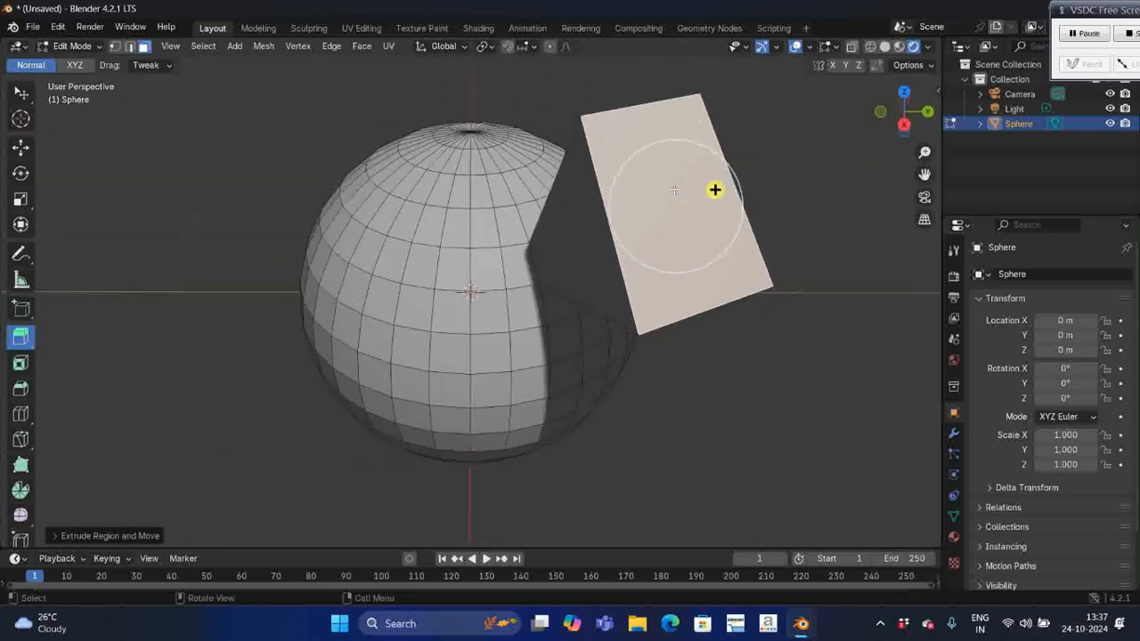
pyautogui.hscroll(8, 674, 189)
pyautogui.hscroll(-8, 675, 189)
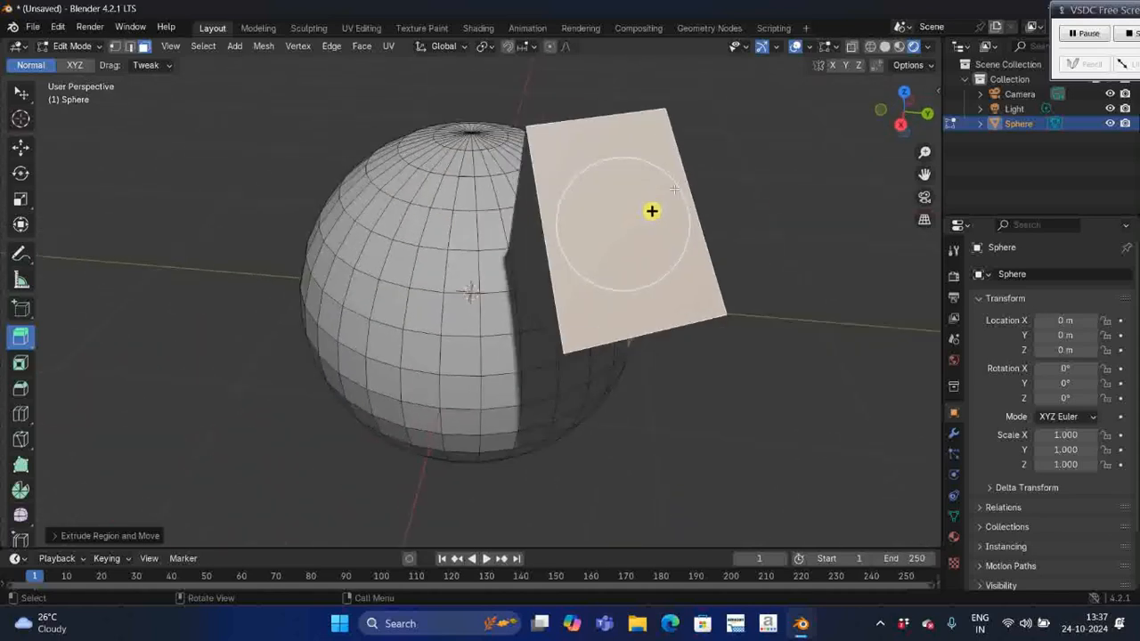
pyautogui.hscroll(8, 674, 189)
pyautogui.scroll(4, 674, 189)
pyautogui.hscroll(-5, 674, 188)
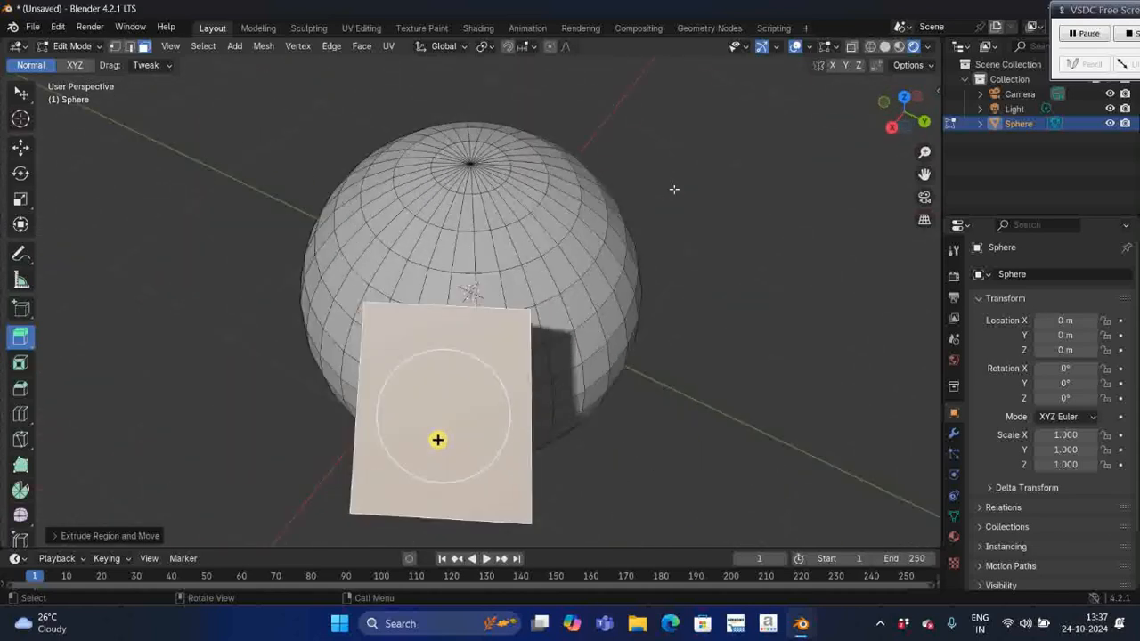
pyautogui.hscroll(-8, 674, 188)
pyautogui.scroll(-4, 674, 189)
pyautogui.hscroll(4, 674, 189)
pyautogui.scroll(-2, 674, 189)
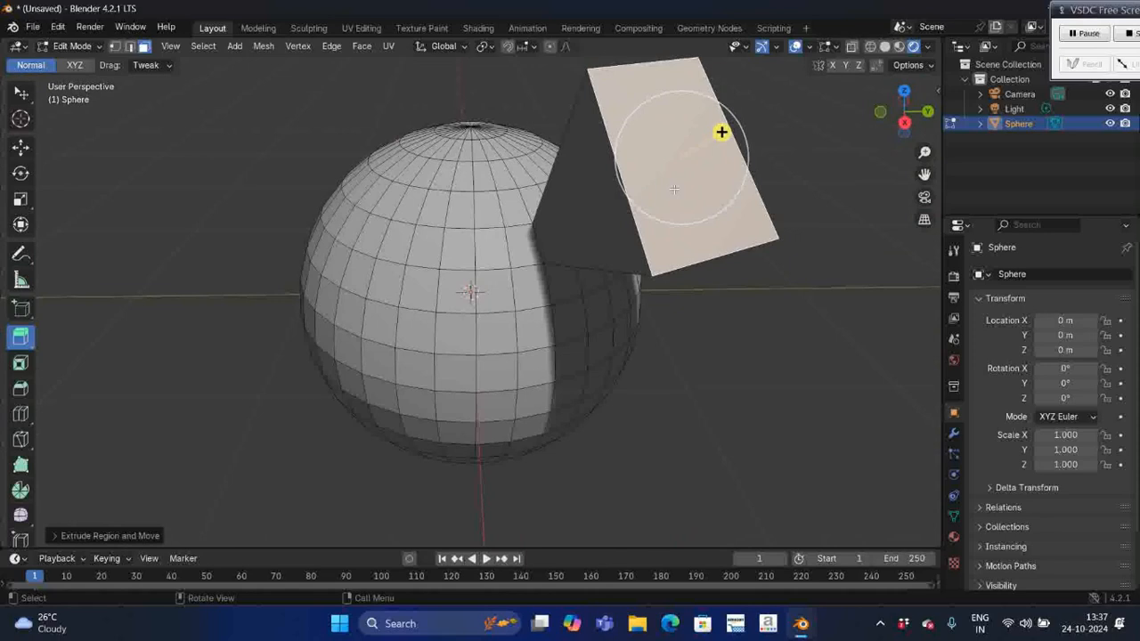
# - Undo the second extrusion, the resize and the first extrusion of the face
pyautogui.hscroll(4, 674, 189)
pyautogui.hotkey('ctrl', 'z')
pyautogui.hotkey('ctrl', 'z')
pyautogui.hotkey('ctrl', 'z')
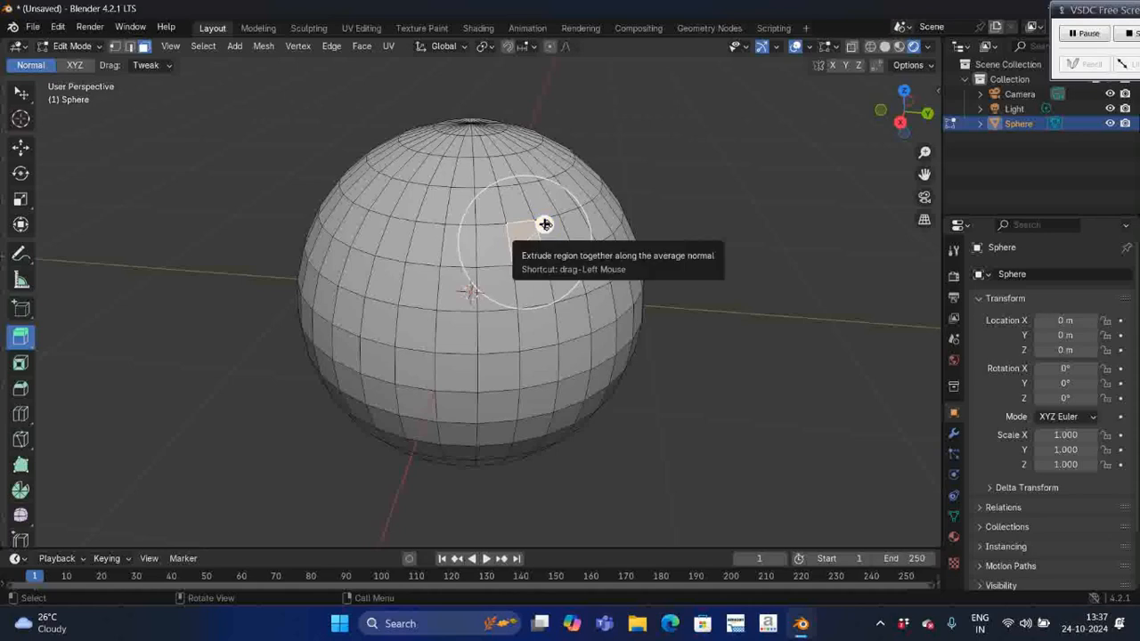
# - Extrude the selected face outward into a short block, try moving its end face, and scale that face up slightly
pyautogui.moveTo(545, 224); pyautogui.dragTo(615, 223)
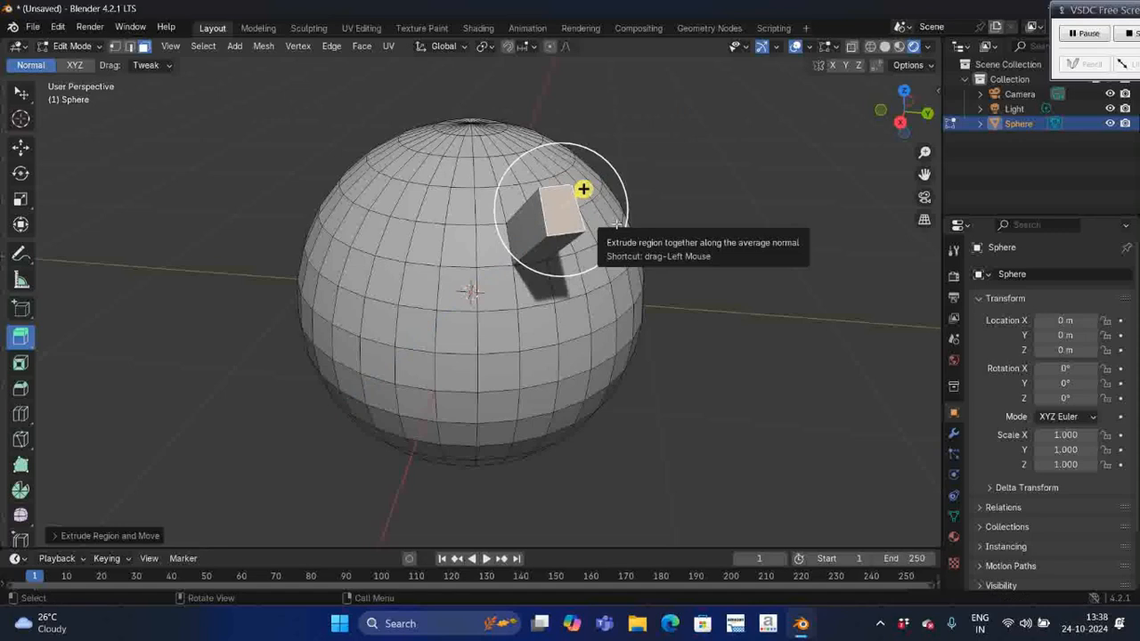
pyautogui.press('g')
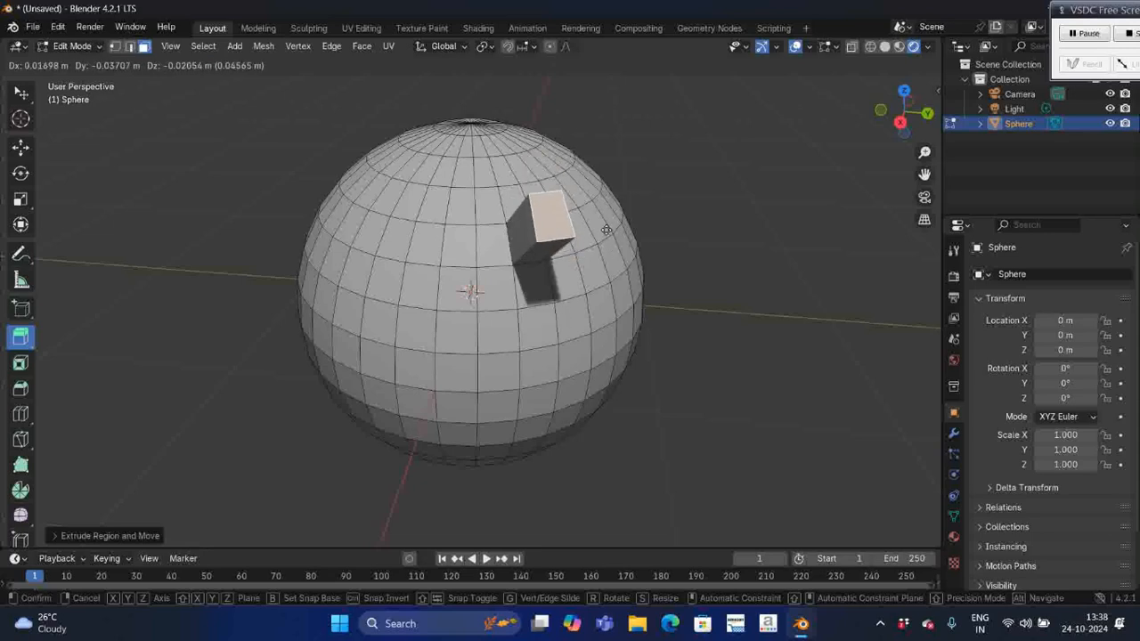
pyautogui.press('s')
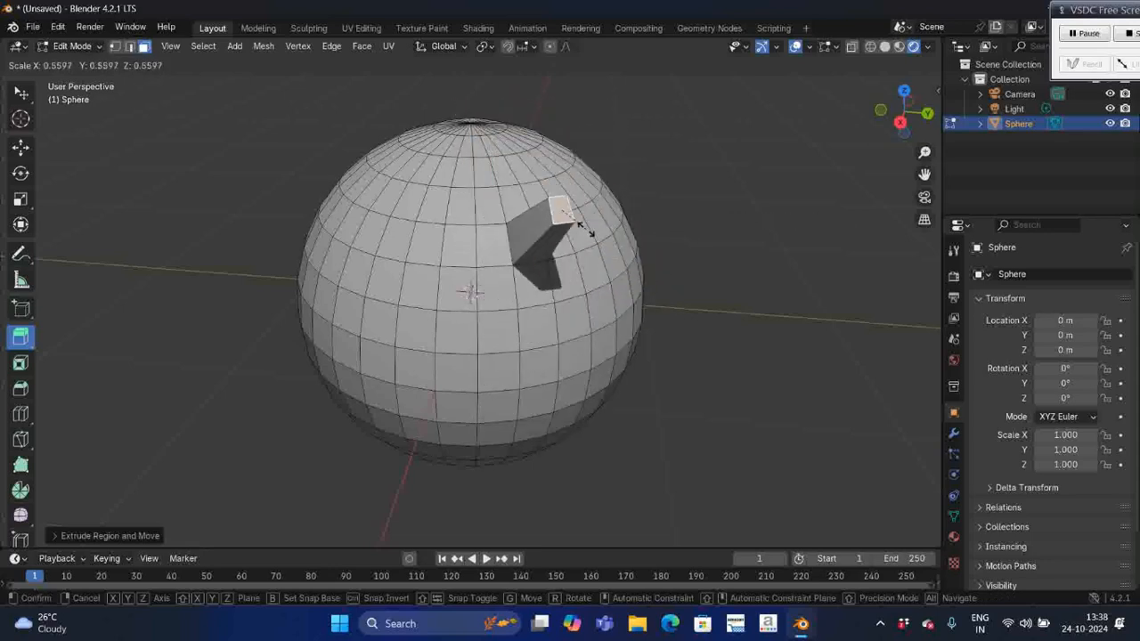
pyautogui.click(582, 189)
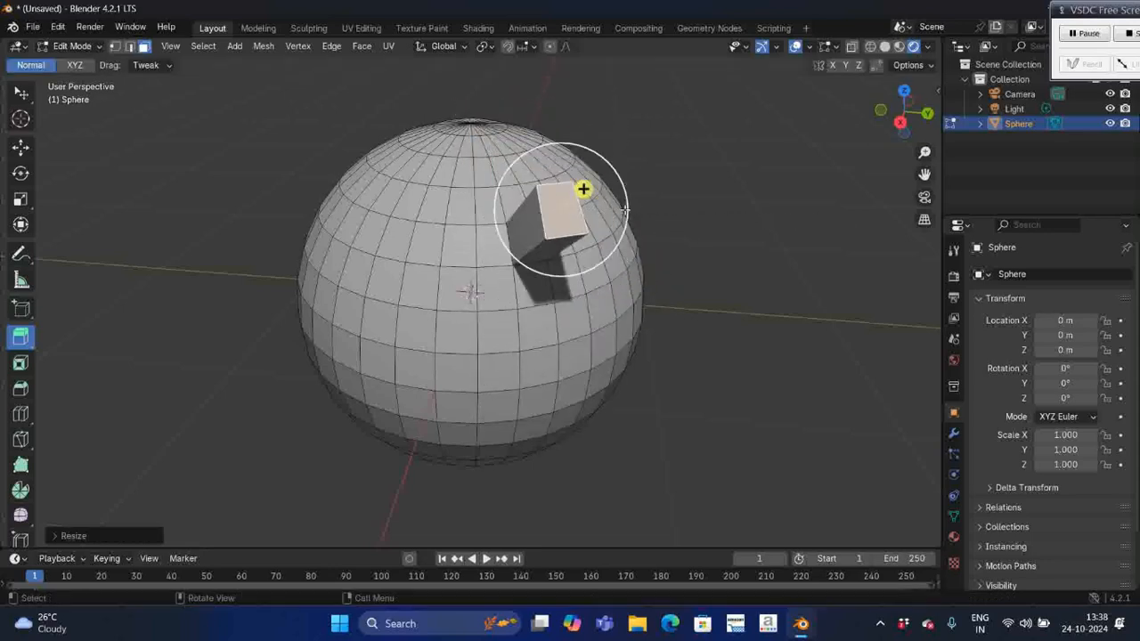
# - Activate the Bevel tool with the extruded block viewed from the side
pyautogui.moveTo(682, 209); pyautogui.dragTo(708, 145, button='middle')
pyautogui.moveTo(733, 131)
pyautogui.mouseDown()
pyautogui.moveTo(771, 123)
pyautogui.moveTo(734, 131)
pyautogui.mouseUp()
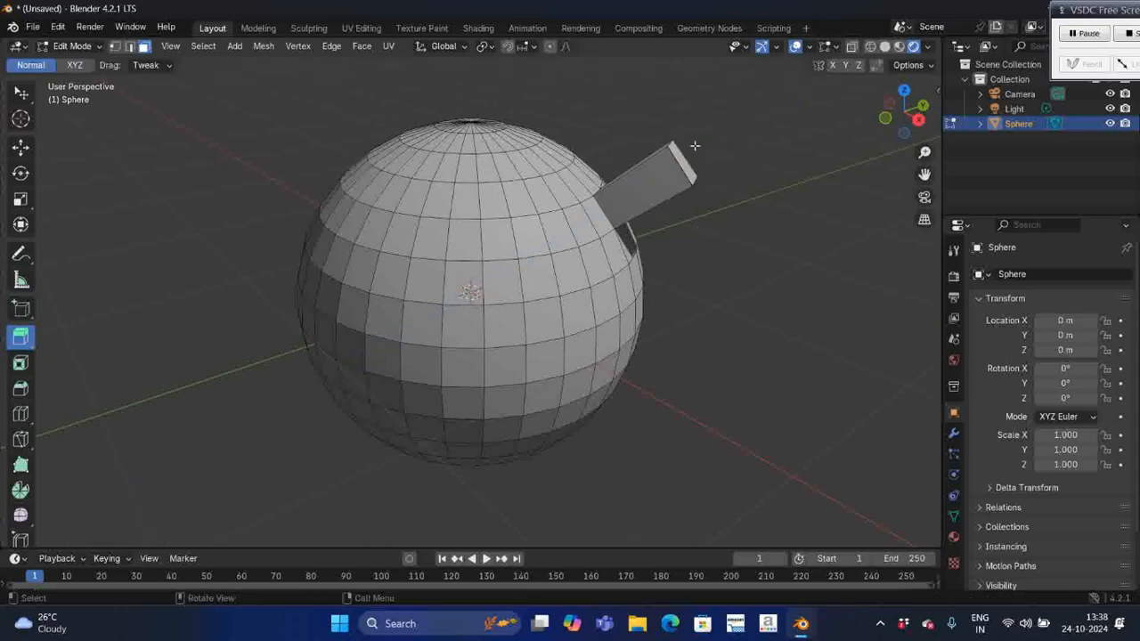
pyautogui.hotkey('ctrl', 'b')
# - Try scaling and rotating the extruded block's end face freely
pyautogui.press('s')
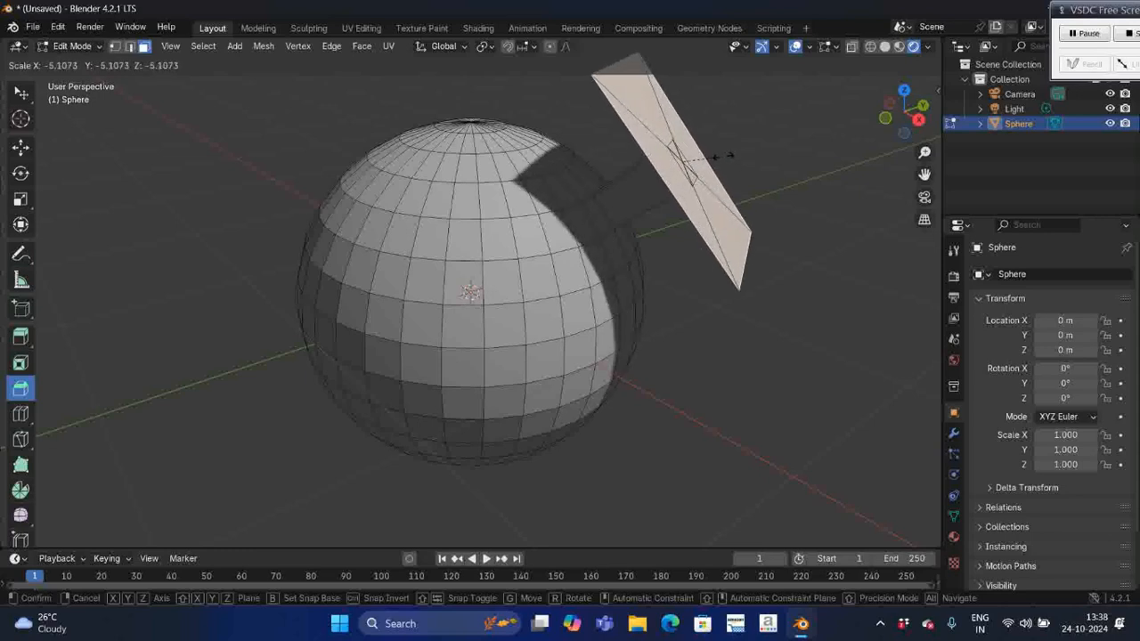
pyautogui.press('Escape')
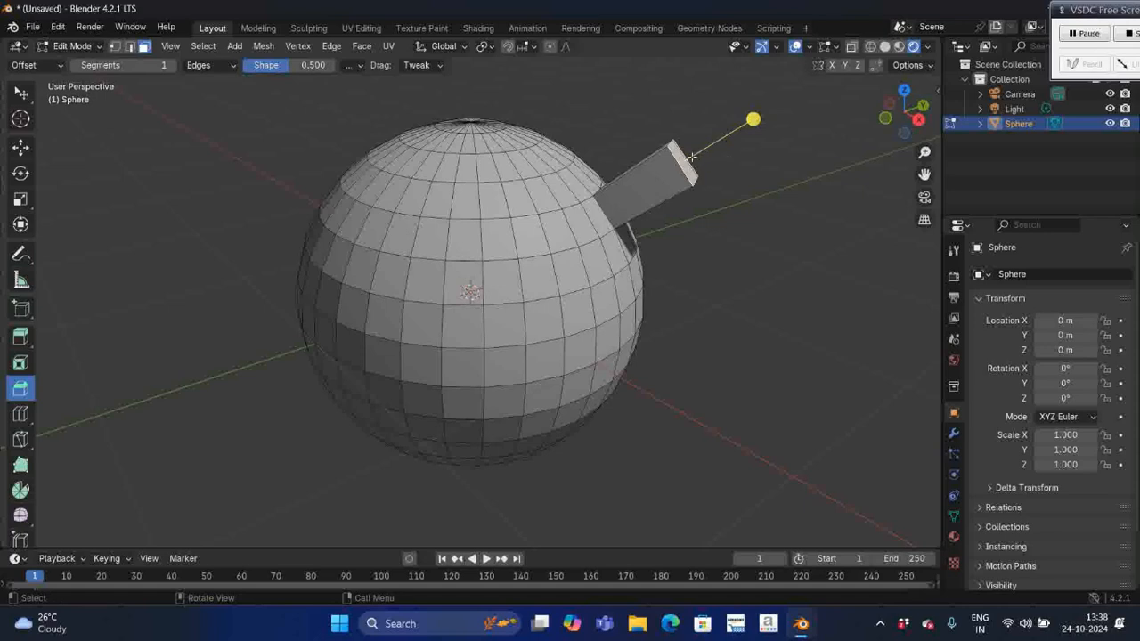
pyautogui.press('r')
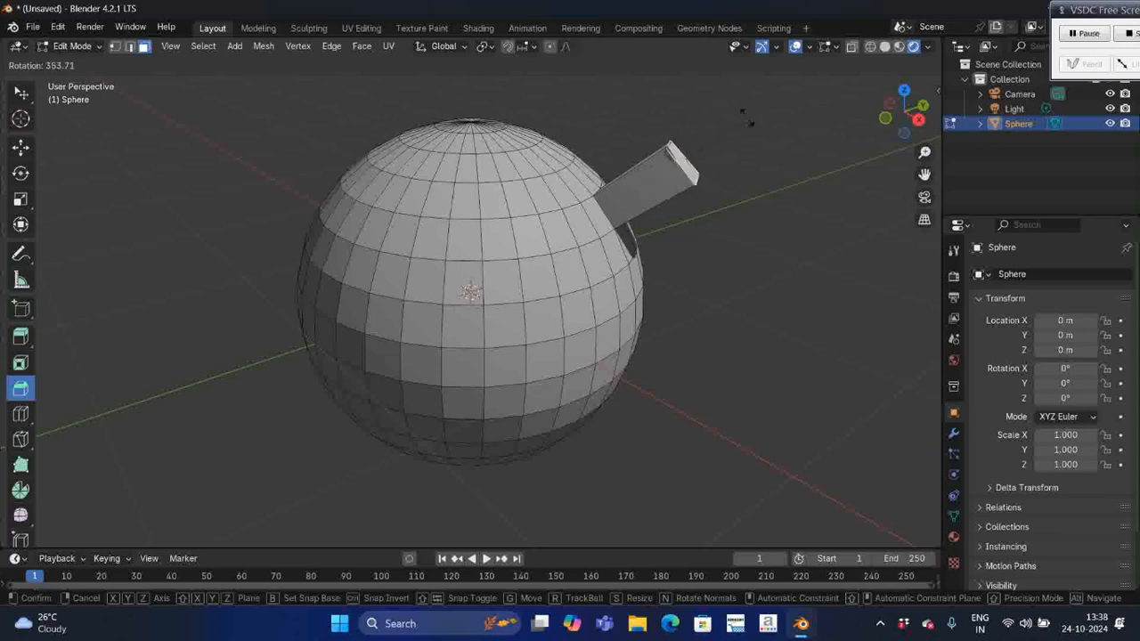
pyautogui.click(674, 125)
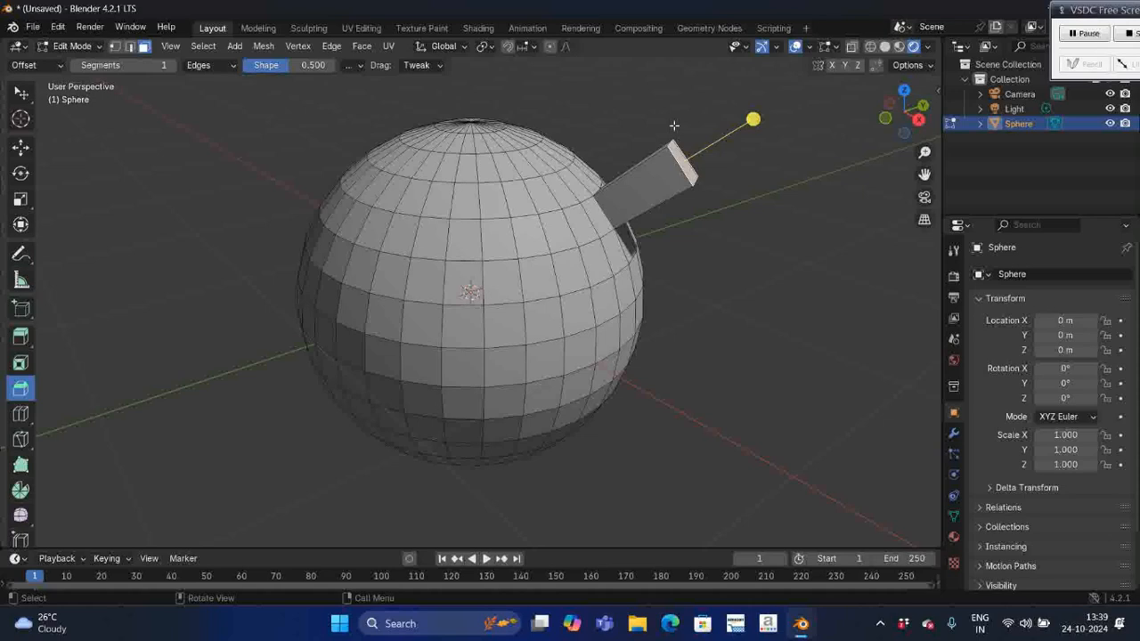
# - Try extruding the block's end face inward to hollow it out, and reselect the recessed face
pyautogui.moveTo(674, 126); pyautogui.dragTo(674, 126, button='middle')
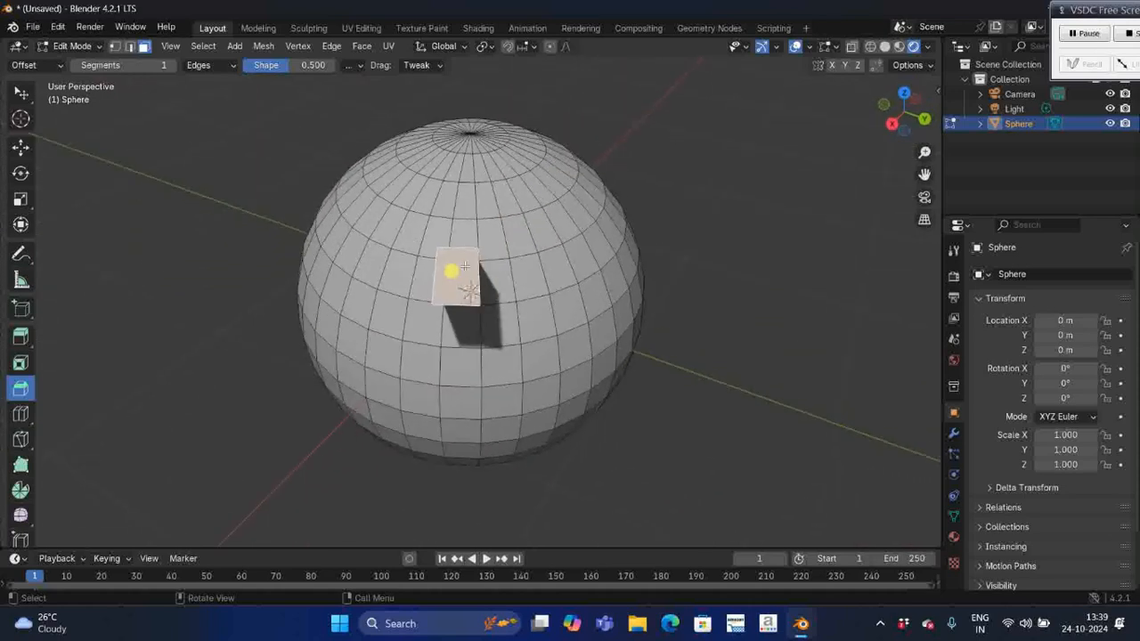
pyautogui.press('e')
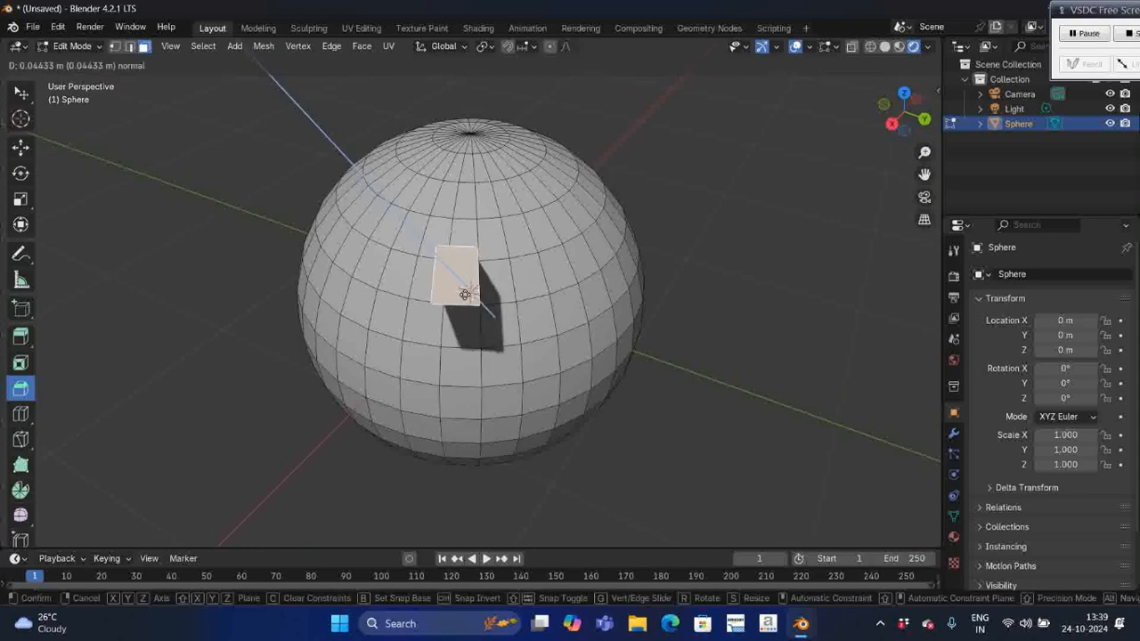
pyautogui.click(434, 158)
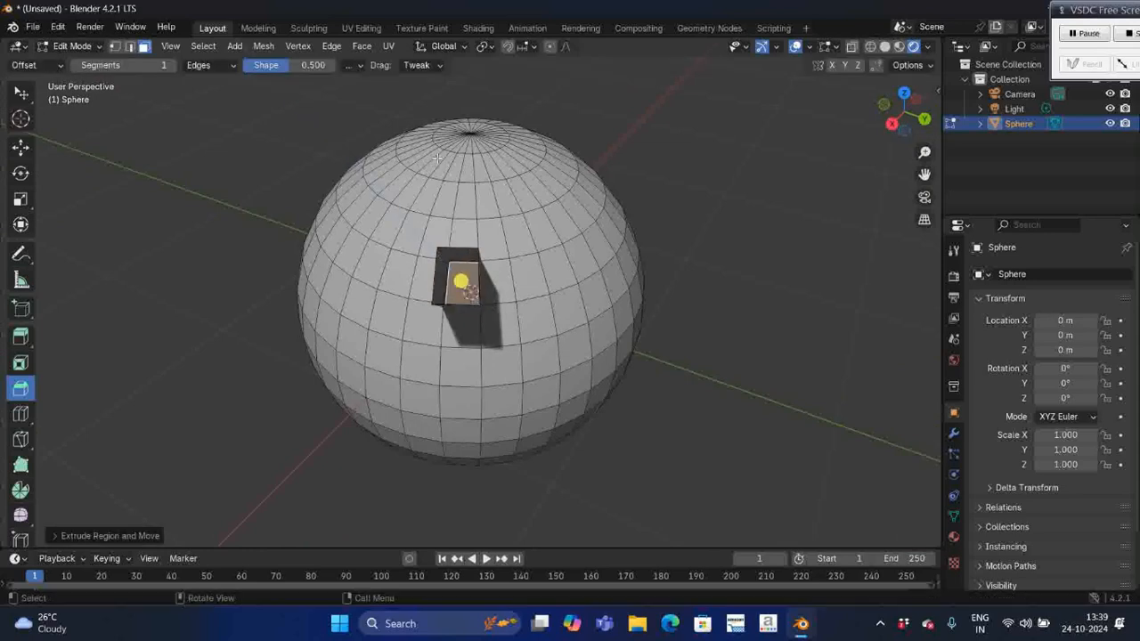
pyautogui.click(670, 180)
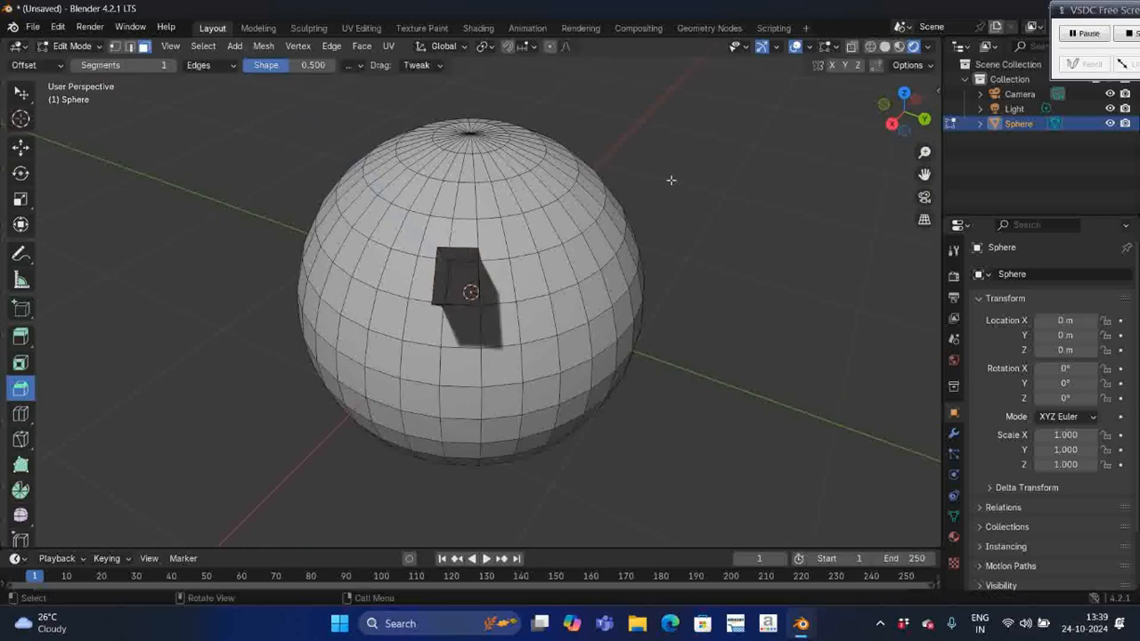
pyautogui.click(461, 279)
pyautogui.moveTo(664, 280); pyautogui.dragTo(664, 280, button='middle')
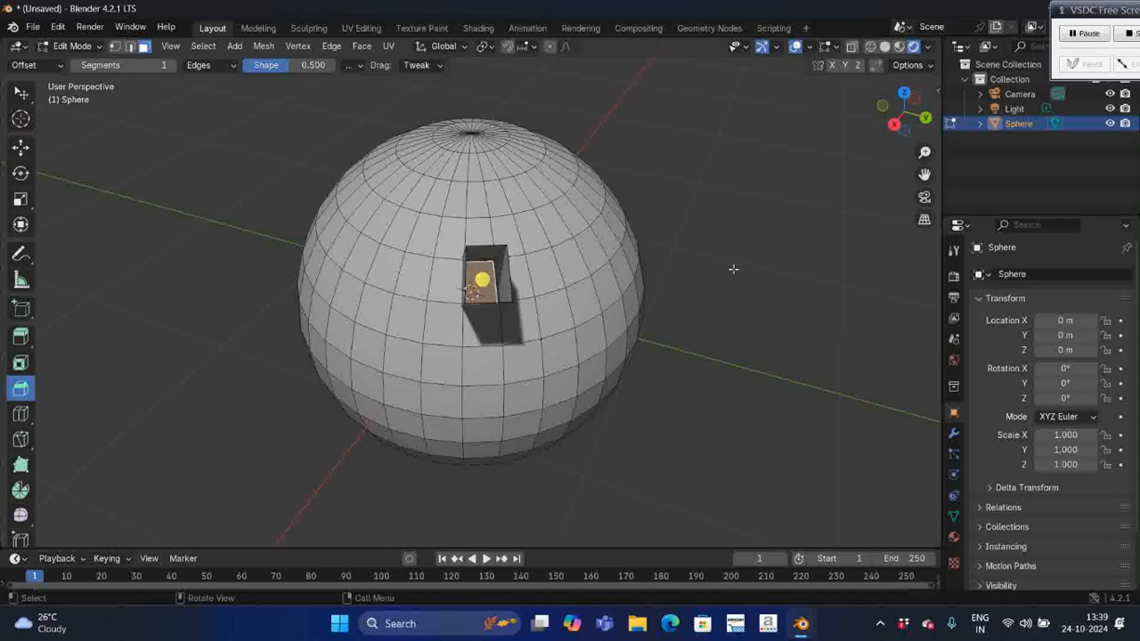
# - Toggle the viewport to wireframe and set its shading to Solid
pyautogui.hotkey('shift', 'z')
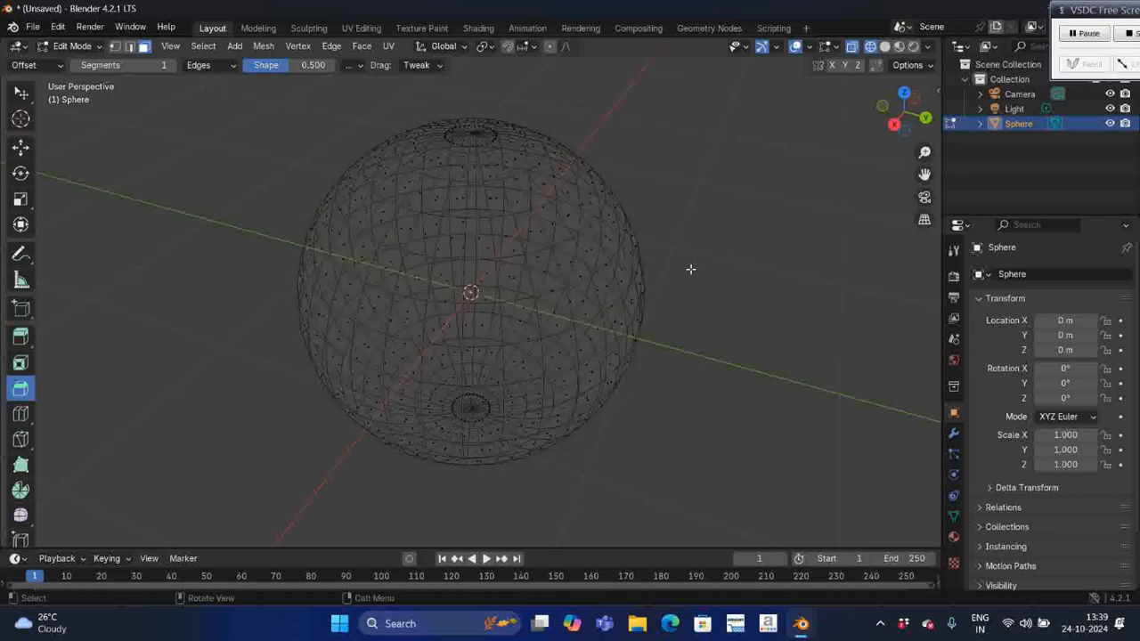
pyautogui.click(884, 46)
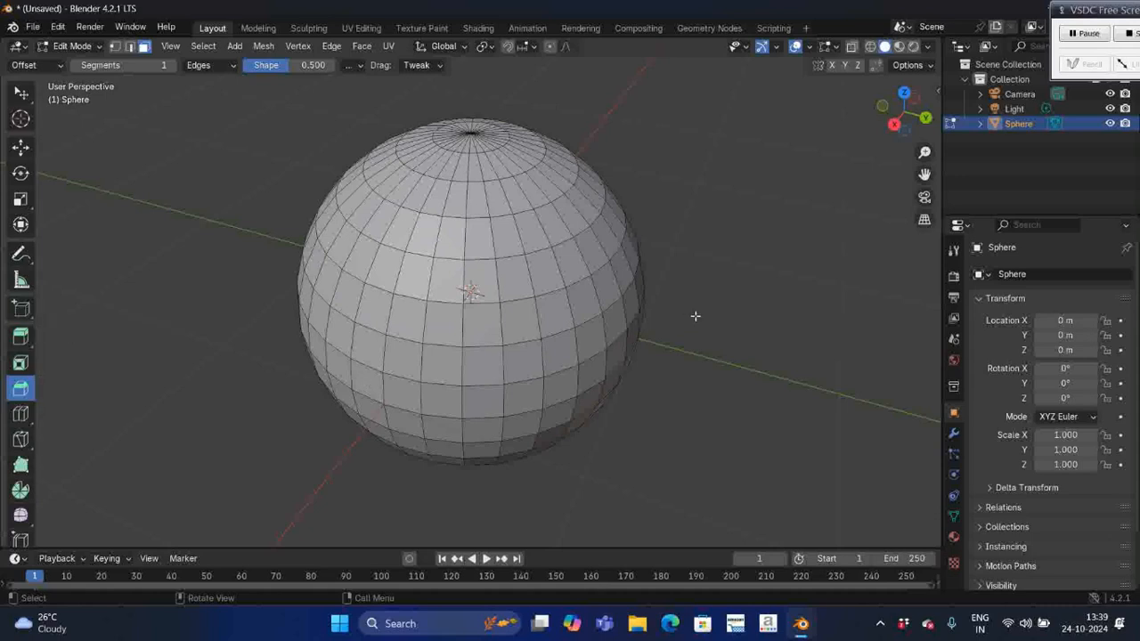
pyautogui.moveTo(694, 315); pyautogui.dragTo(695, 316, button='middle')
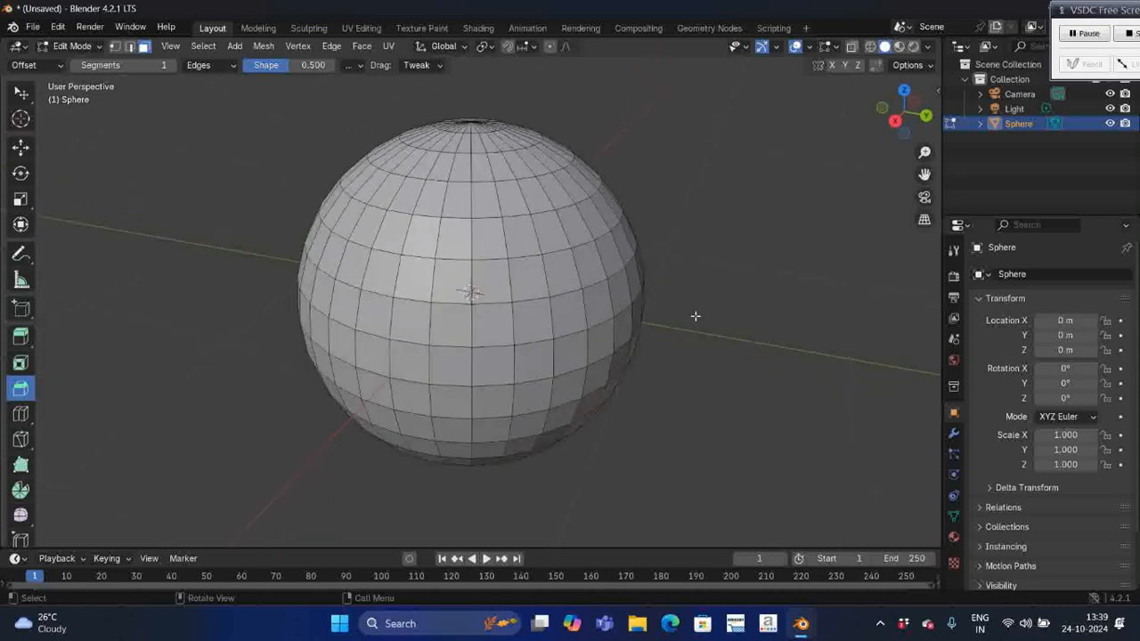
# - Extrude one face on the sphere's upper front outward about 0.68 m and scale its end face to roughly double size
pyautogui.click(498, 265)
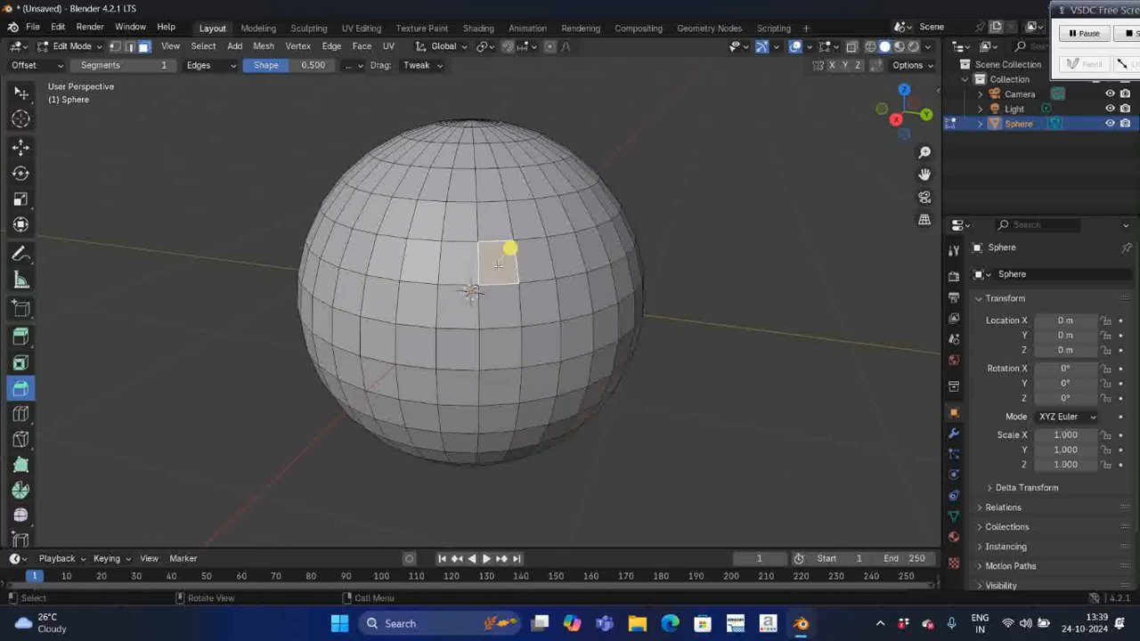
pyautogui.press('e')
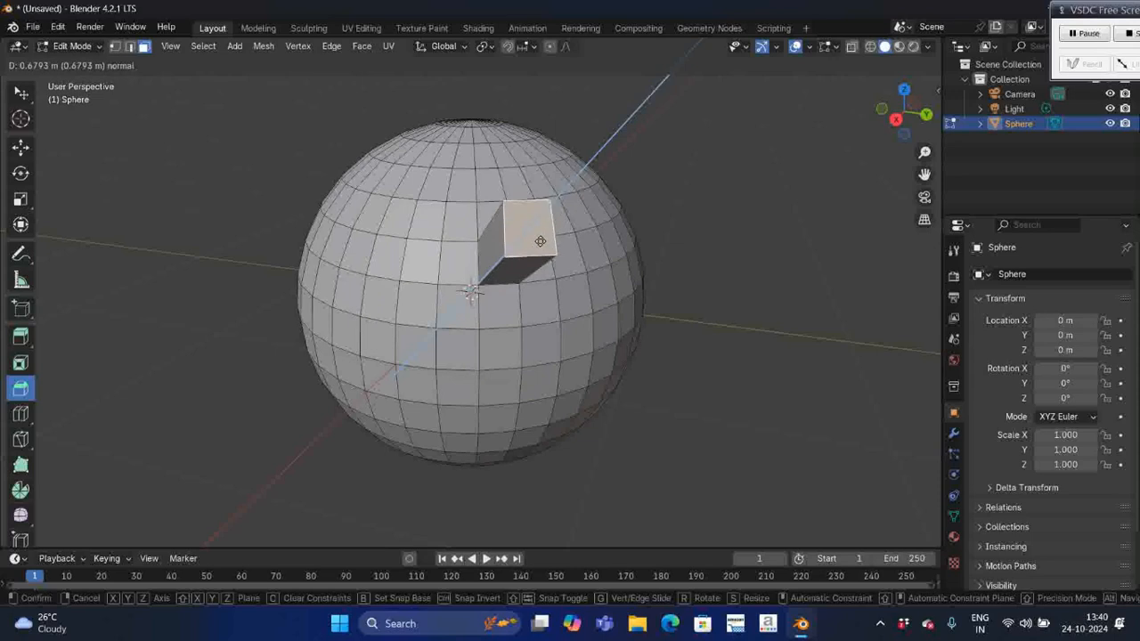
pyautogui.click(539, 241)
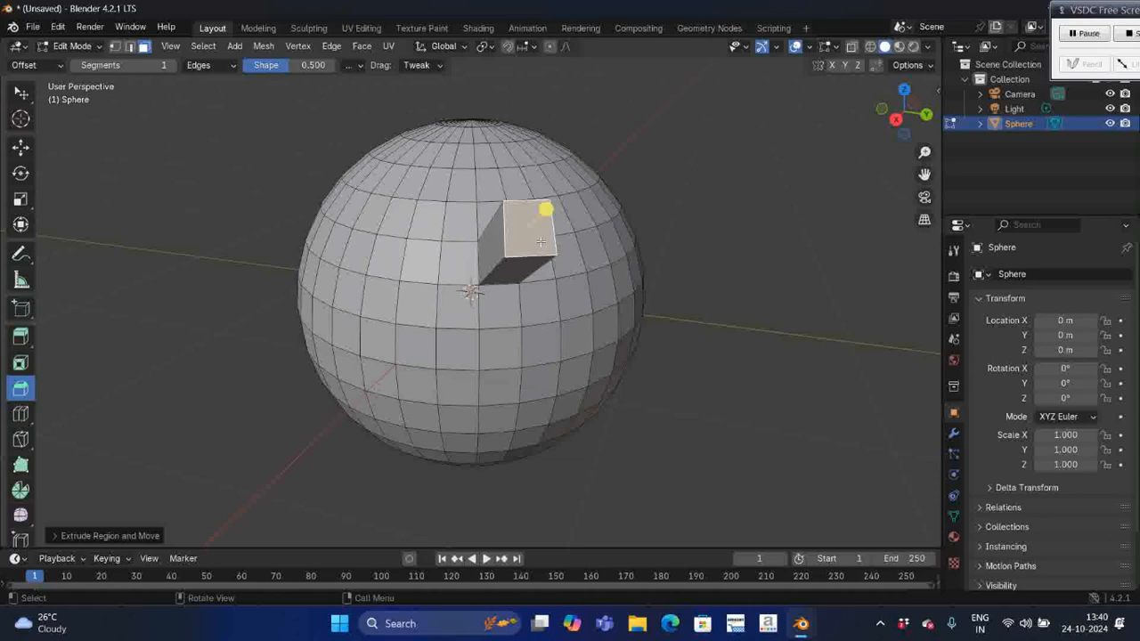
pyautogui.press('s')
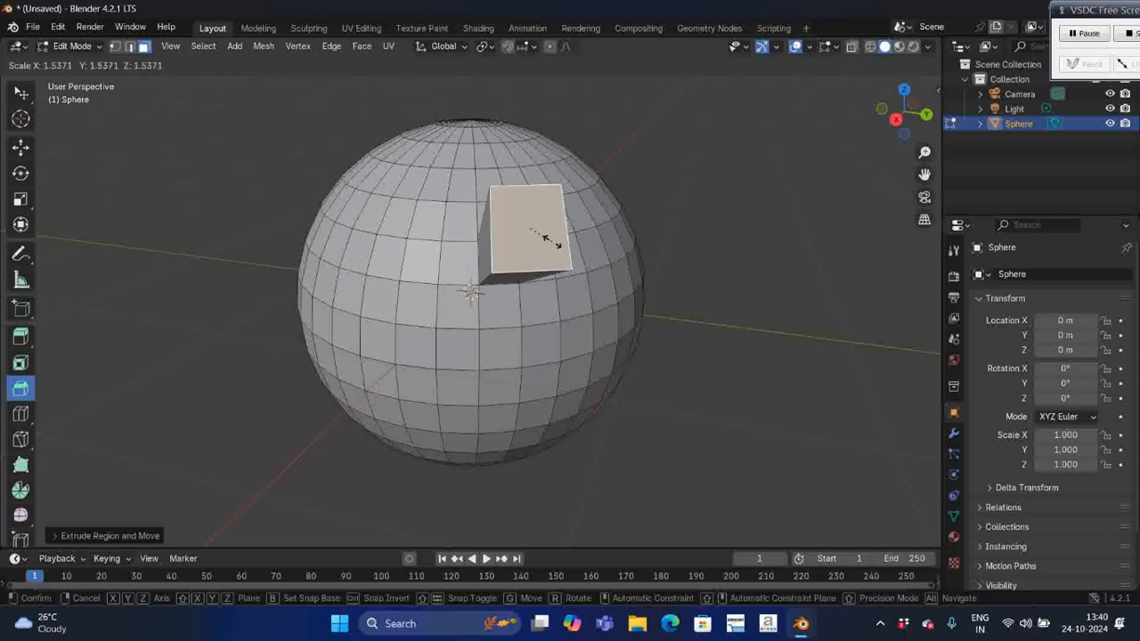
pyautogui.click(563, 241)
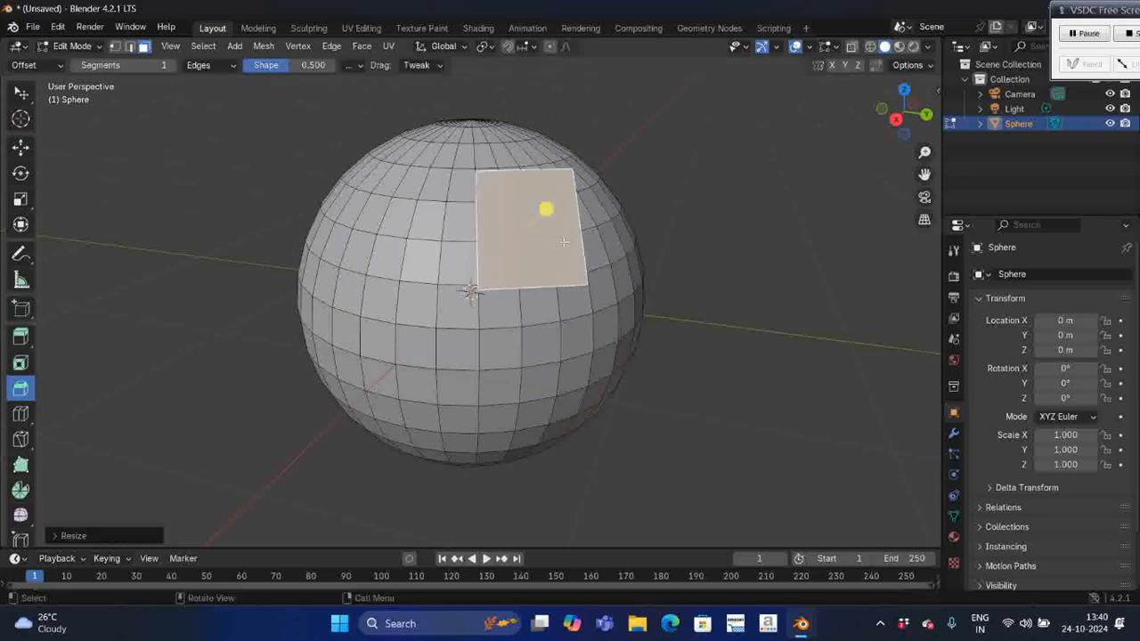
# - Extrude the block's end face in place and scale the new face up into a wide flat flange
pyautogui.press('e')
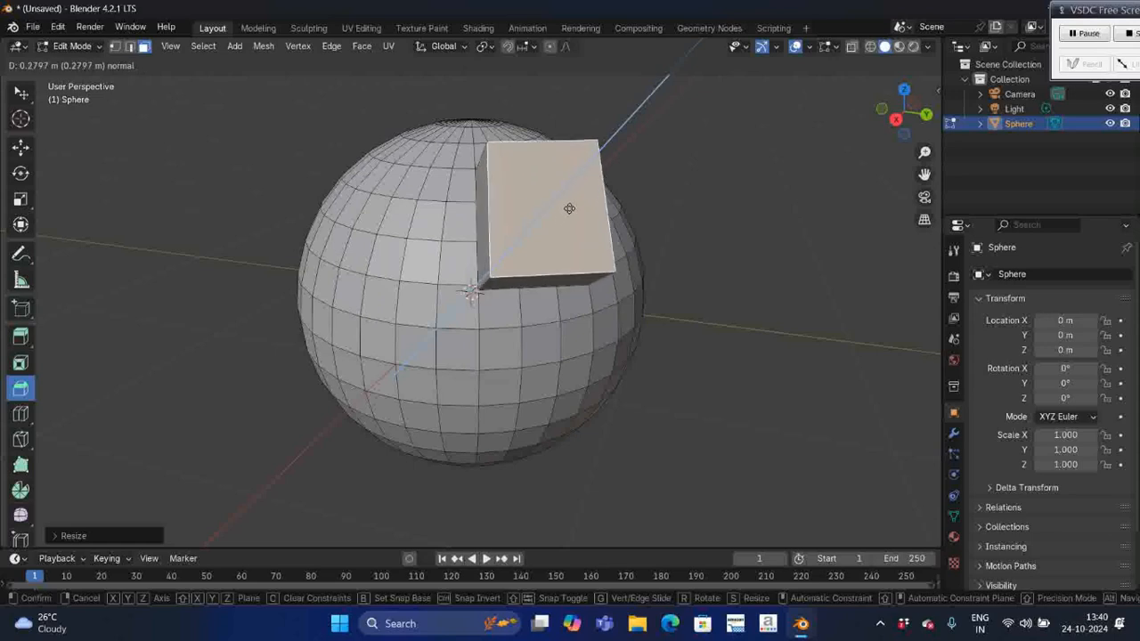
pyautogui.rightClick(569, 209)
pyautogui.press('s')
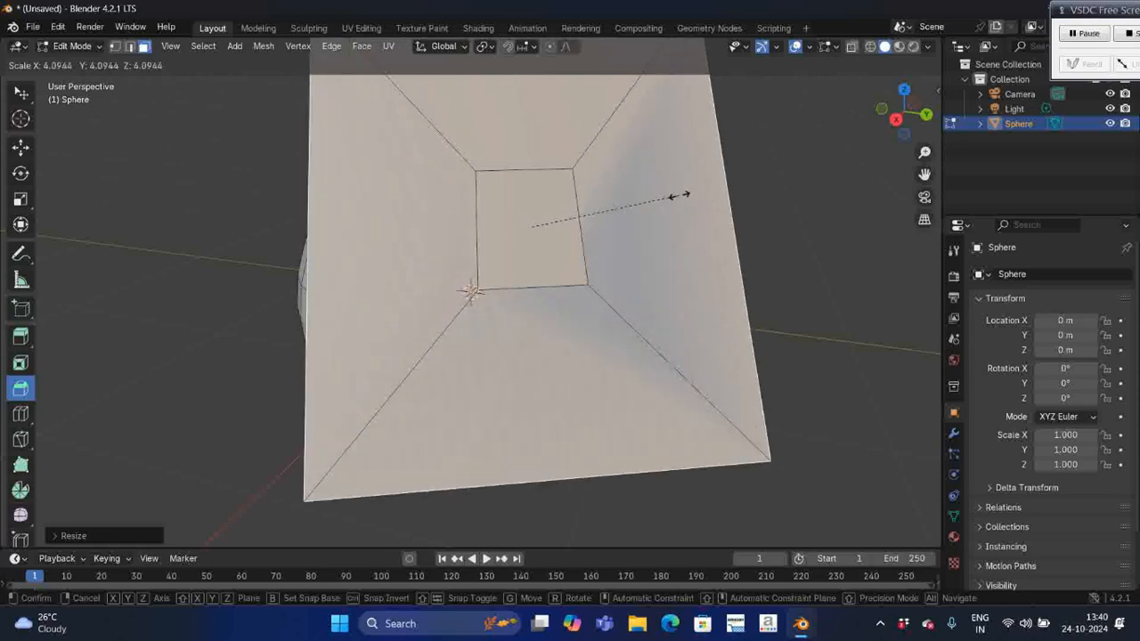
pyautogui.click(663, 200)
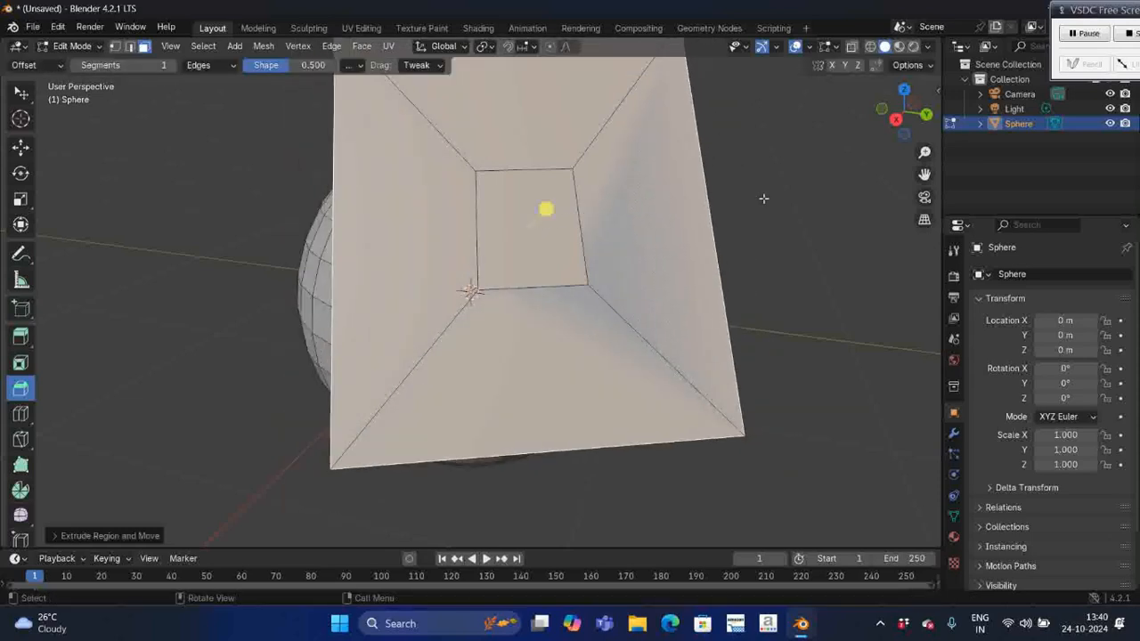
# - Extrude the wide flange face outward into a thick slab and scale its outer face up slightly
pyautogui.moveTo(762, 199); pyautogui.dragTo(763, 198, button='middle')
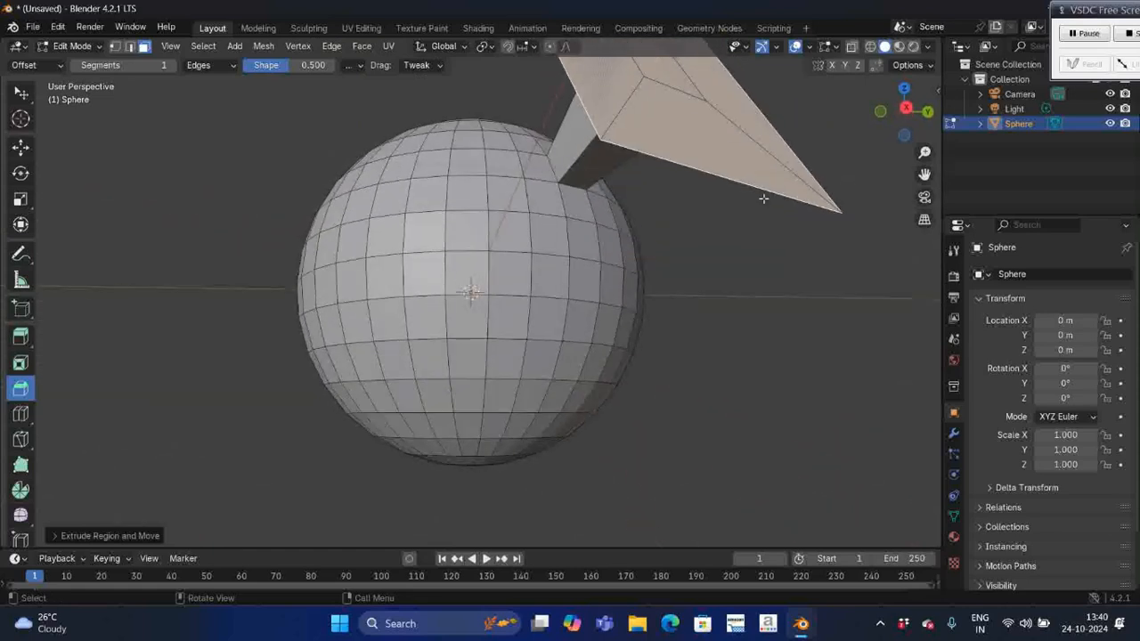
pyautogui.scroll(-2, 763, 198)
pyautogui.scroll(-4, 763, 199)
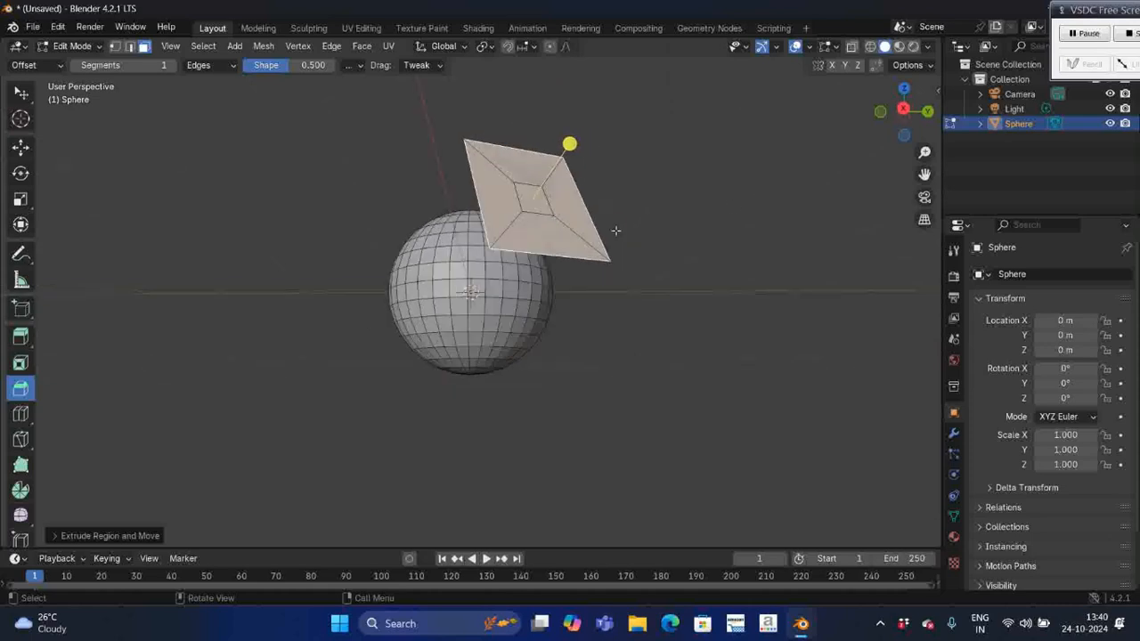
pyautogui.press('e')
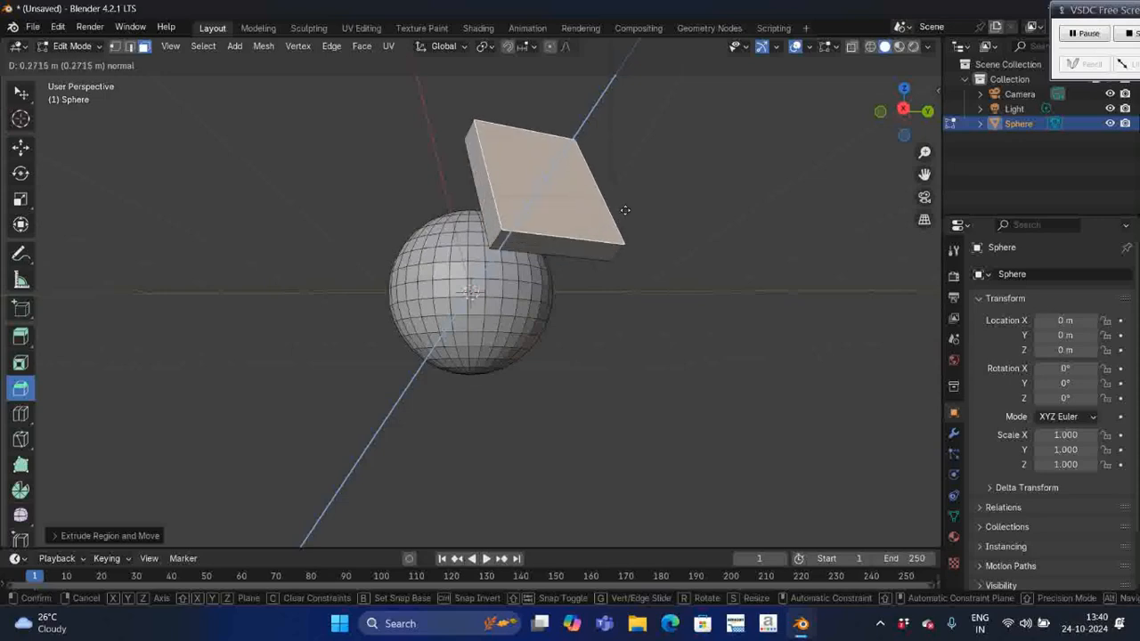
pyautogui.click(632, 204)
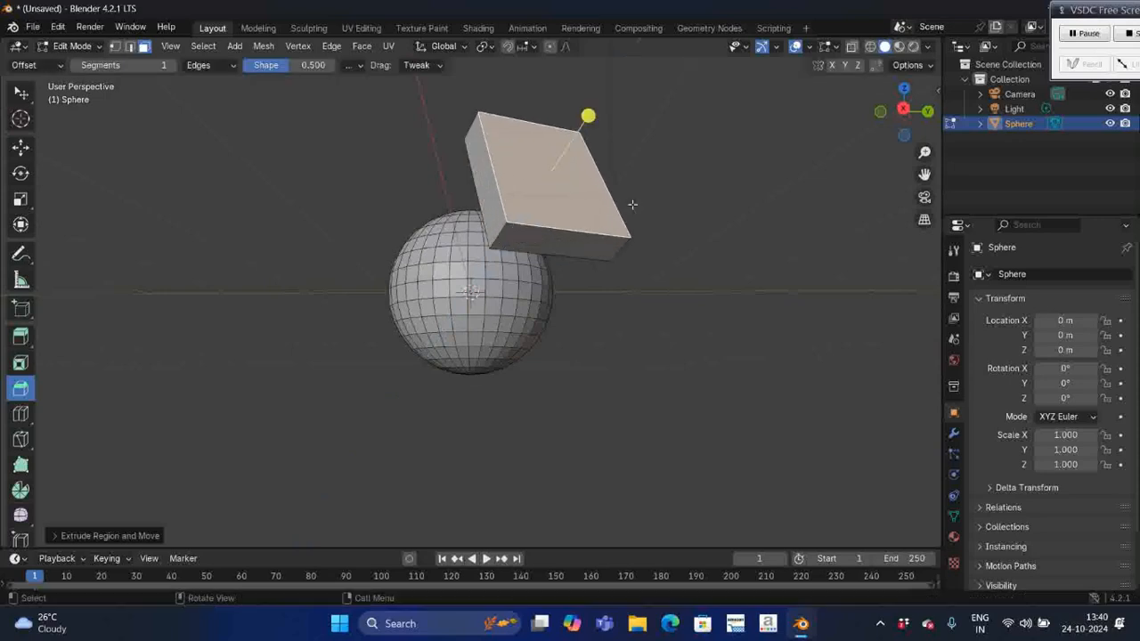
pyautogui.press('s')
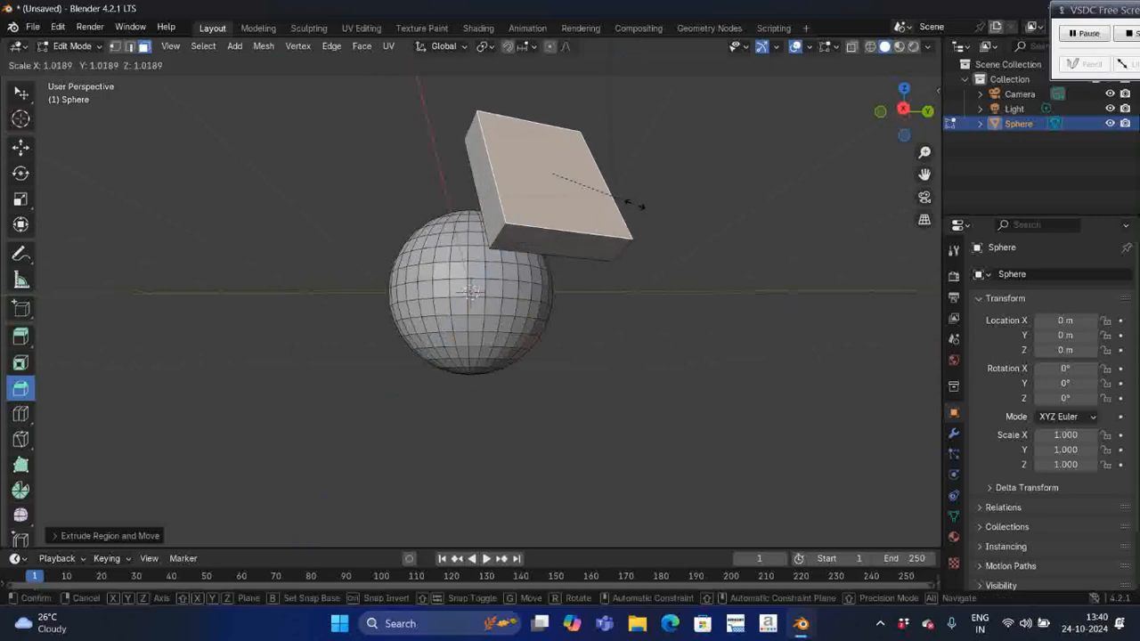
pyautogui.click(662, 202)
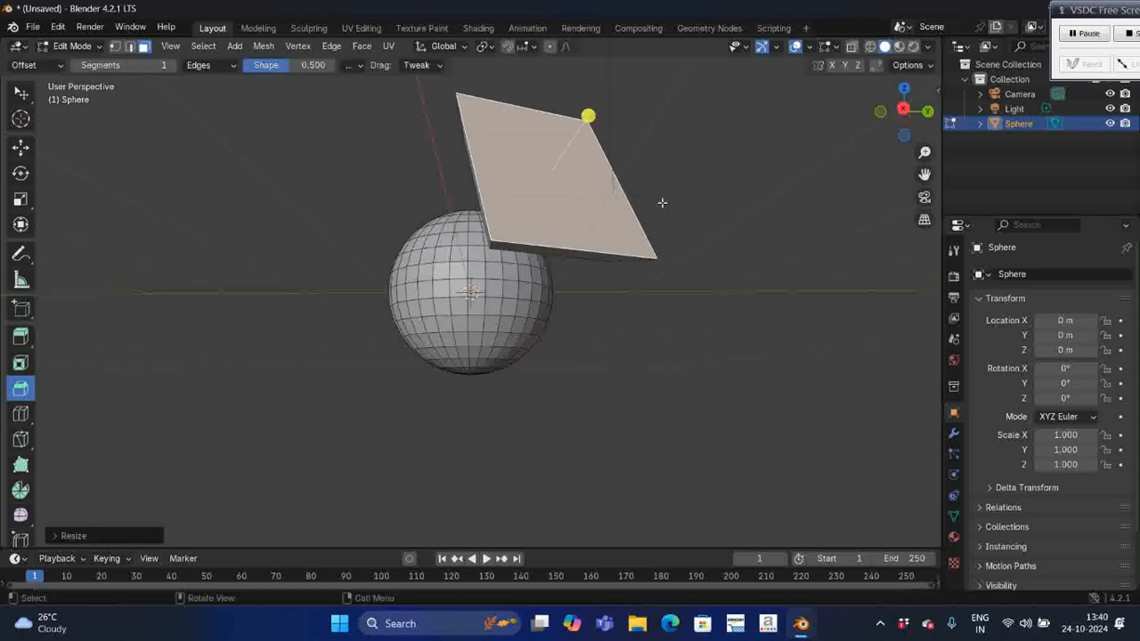
# - Extrude one long side face of the slab outward by about 0.51 m
pyautogui.moveTo(680, 205); pyautogui.dragTo(682, 203, button='middle')
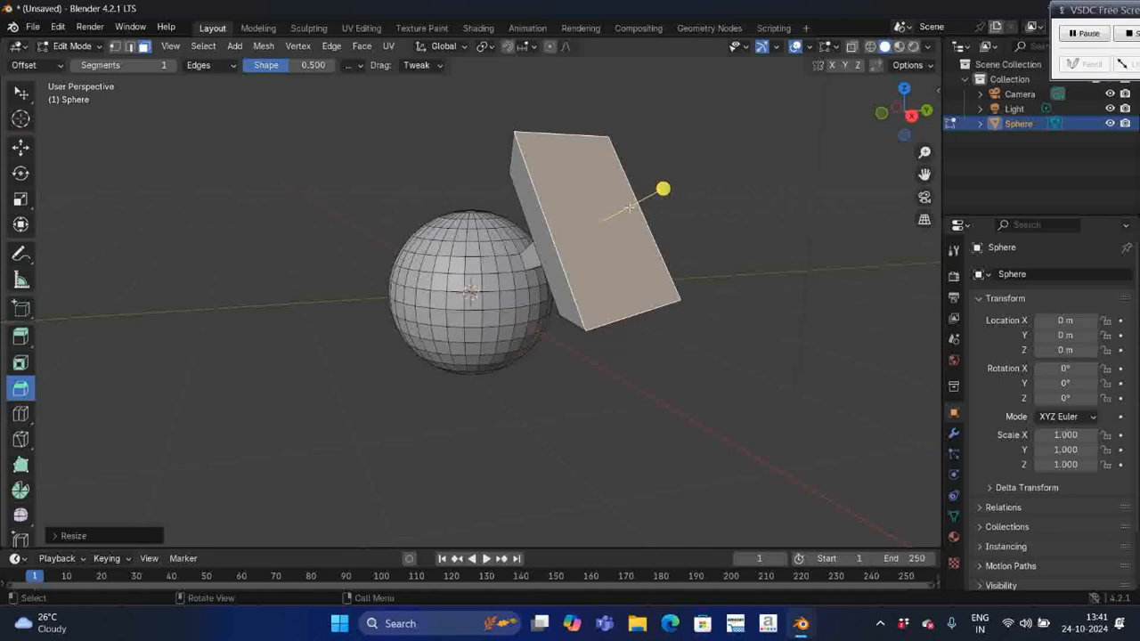
pyautogui.click(530, 211)
pyautogui.press('g')
pyautogui.press('z')
pyautogui.press('z')
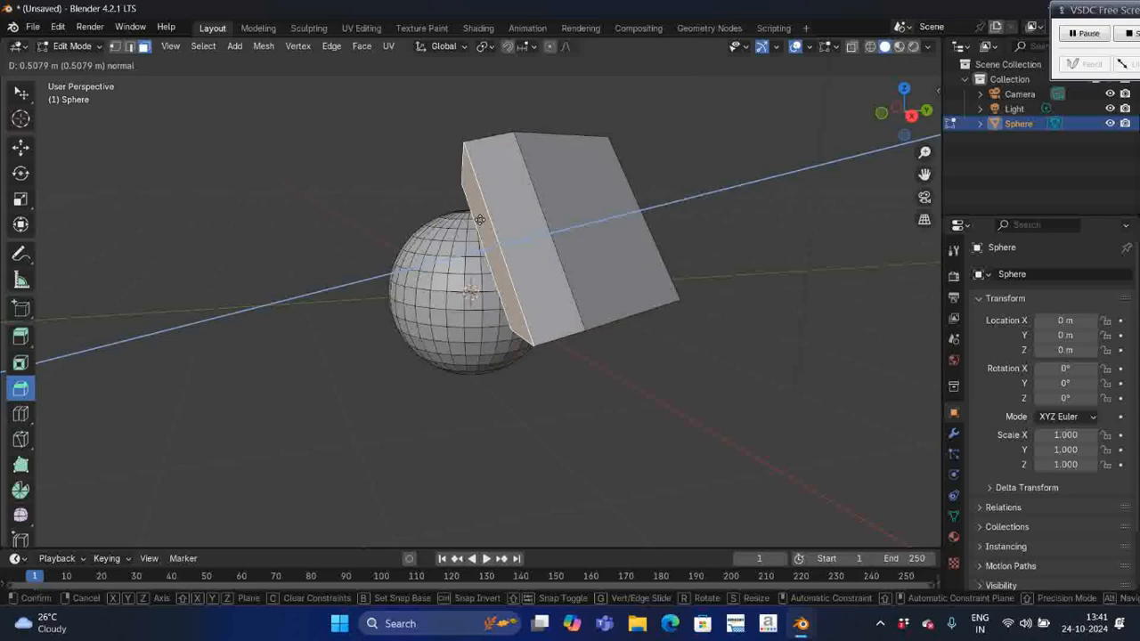
pyautogui.click(480, 220)
# - Extrude the slab's opposite side face outward by a similar amount
pyautogui.moveTo(736, 193); pyautogui.dragTo(691, 193, button='middle')
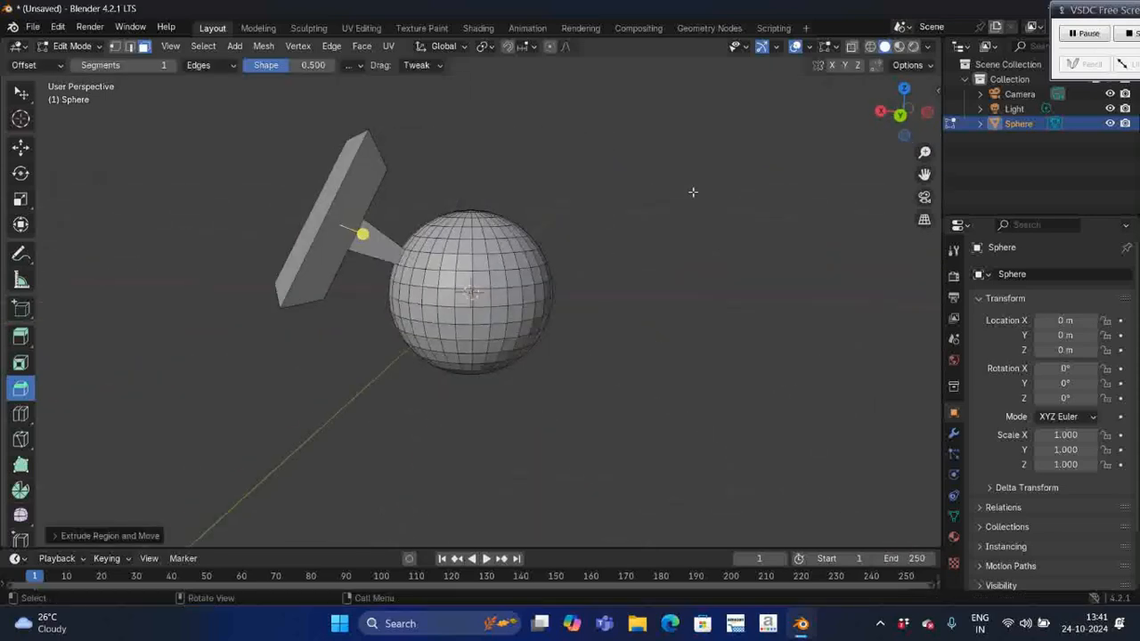
pyautogui.click(343, 223)
pyautogui.press('e')
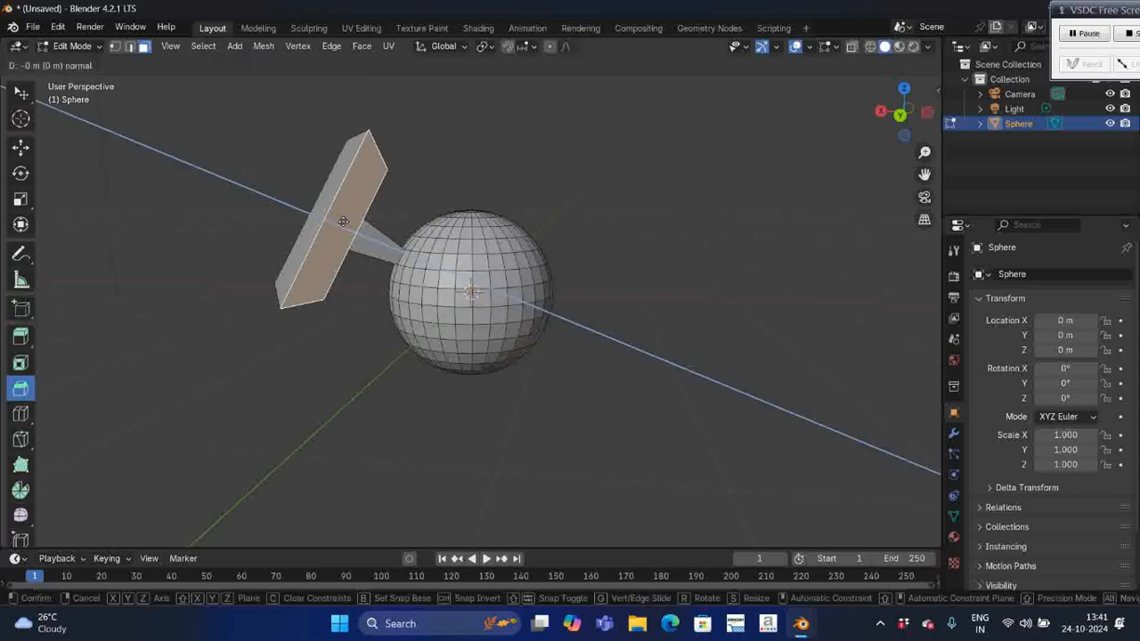
pyautogui.click(378, 237)
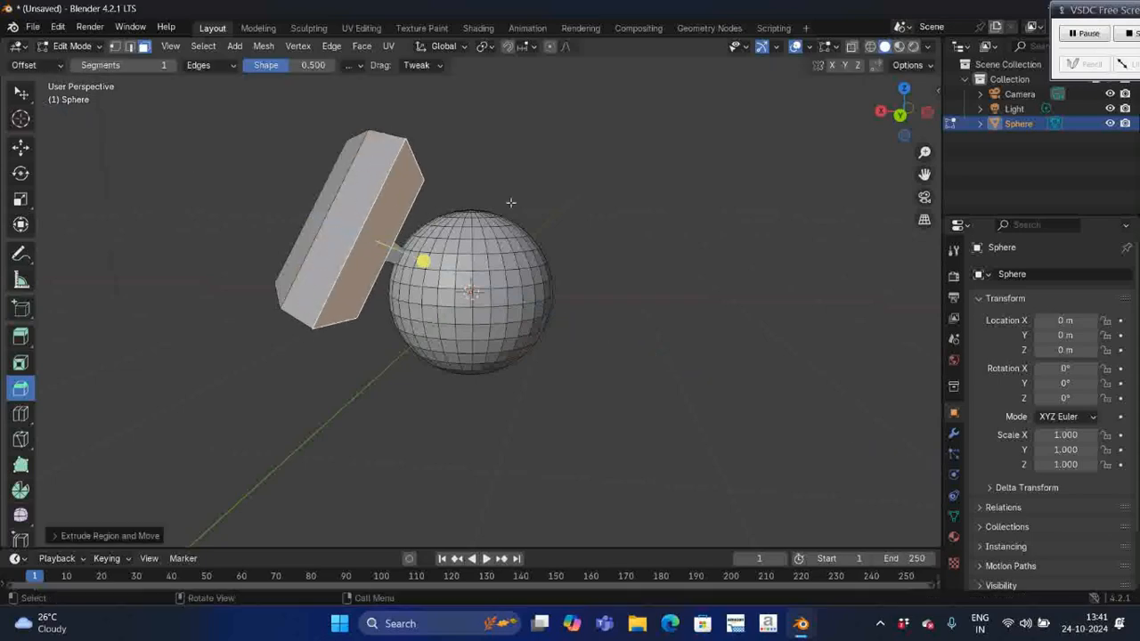
pyautogui.moveTo(508, 201); pyautogui.dragTo(510, 203, button='middle')
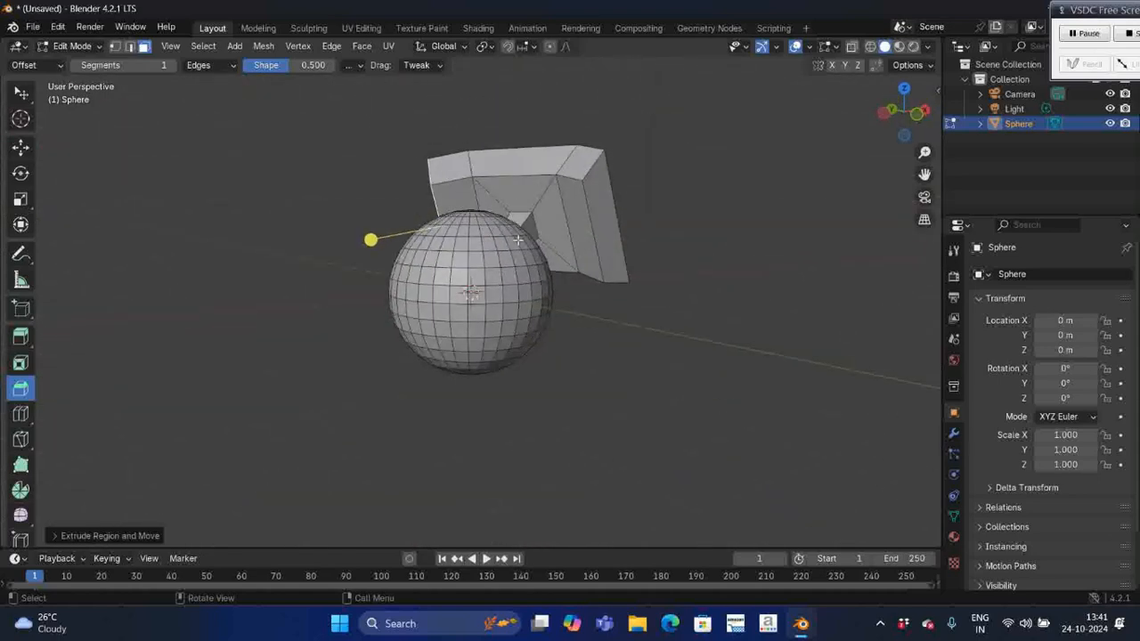
# - Switch to edge selection and try extruding and scaling a single short edge near the middle of the sphere
pyautogui.click(129, 46)
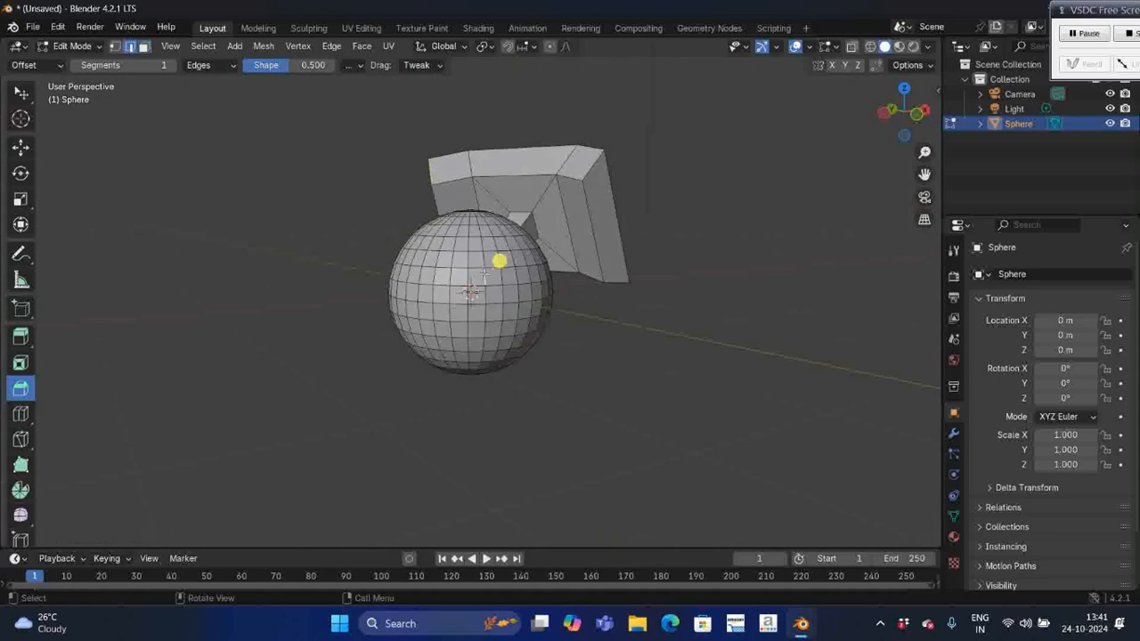
pyautogui.press('g')
pyautogui.moveTo(496, 279); pyautogui.dragTo(553, 276)
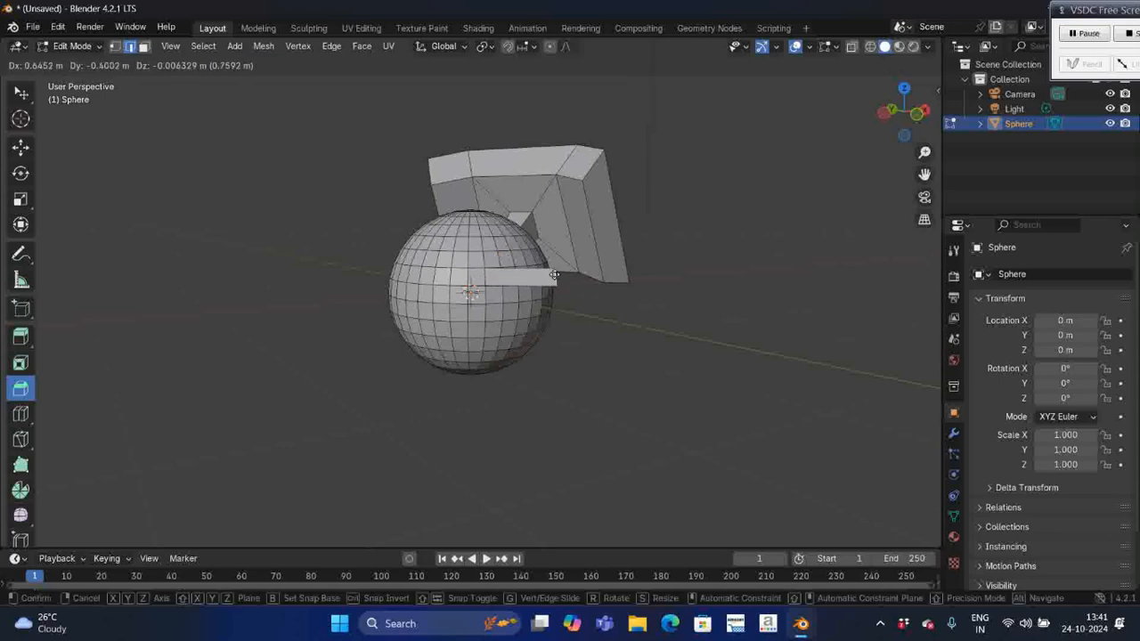
pyautogui.press('s')
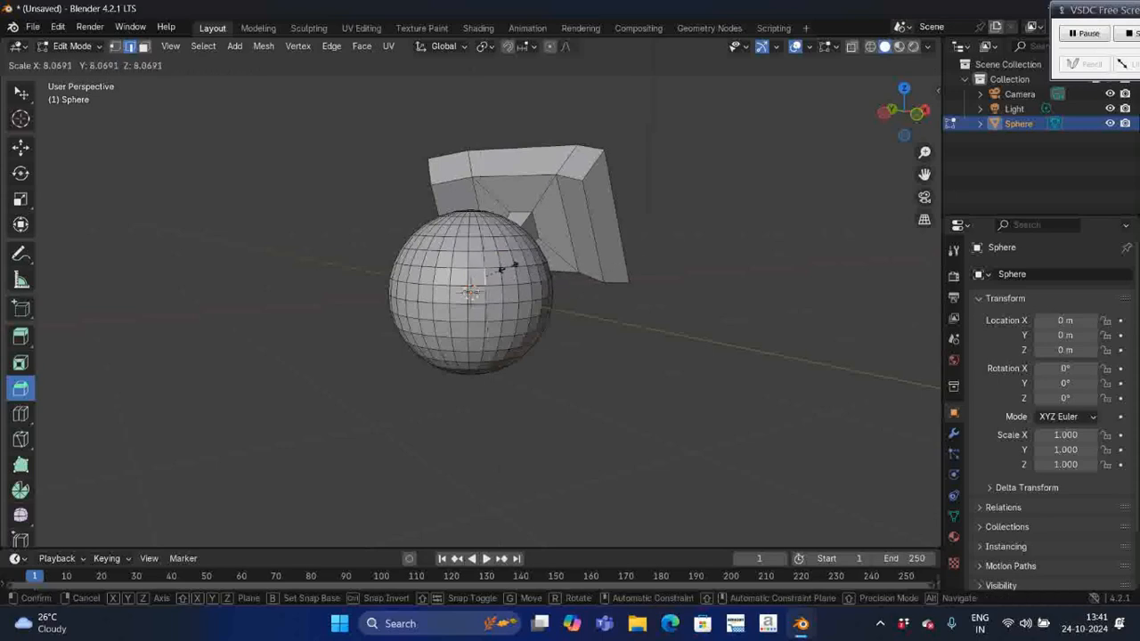
pyautogui.rightClick(501, 261)
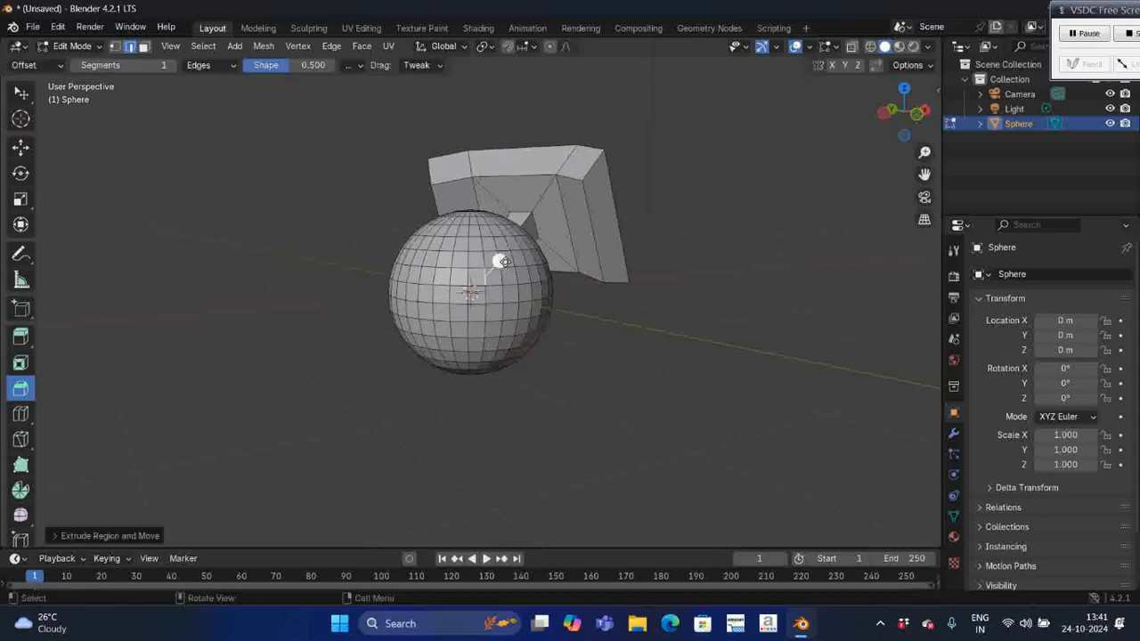
pyautogui.press('e')
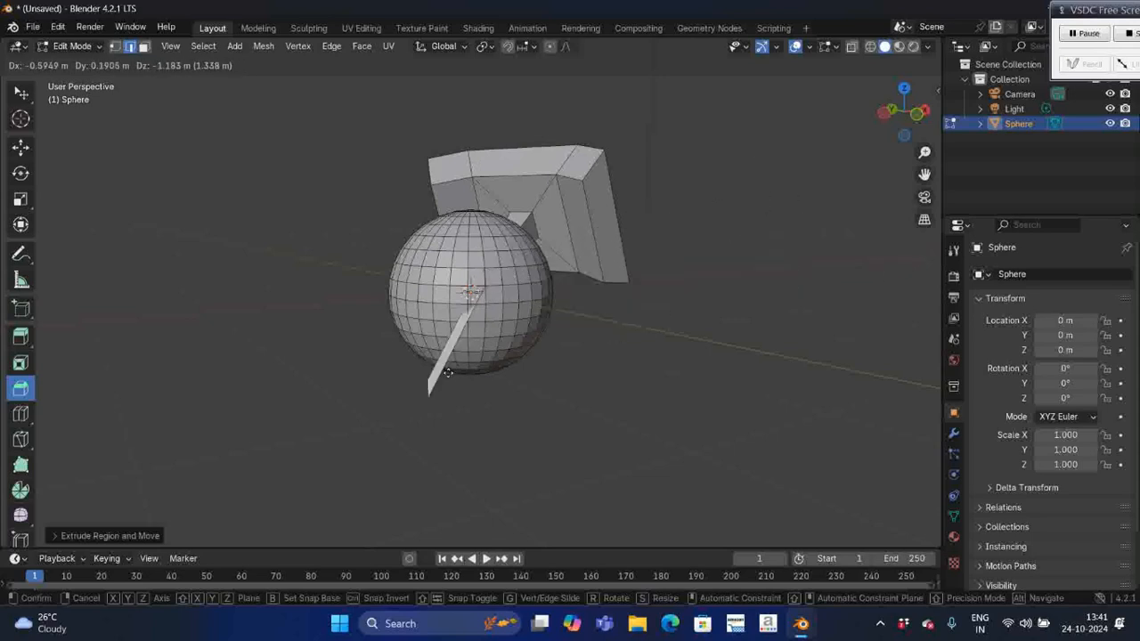
pyautogui.rightClick(667, 312)
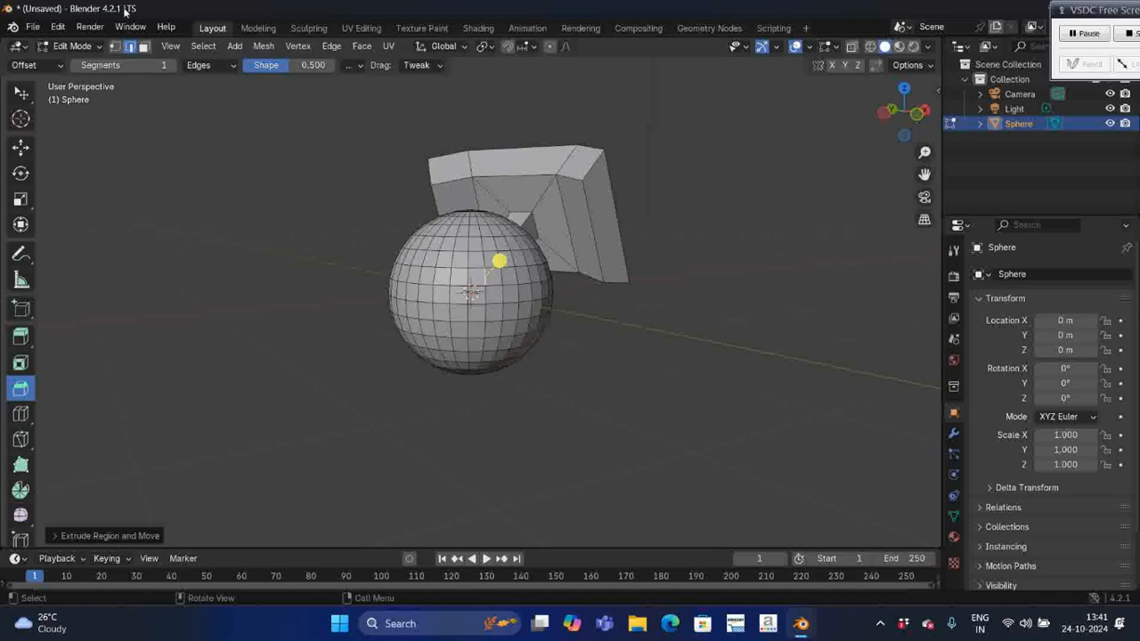
# - Switch to vertex selection and extrude one vertex on the upper middle of the sphere outward, past its silhouette, into a long loose edge
pyautogui.click(114, 47)
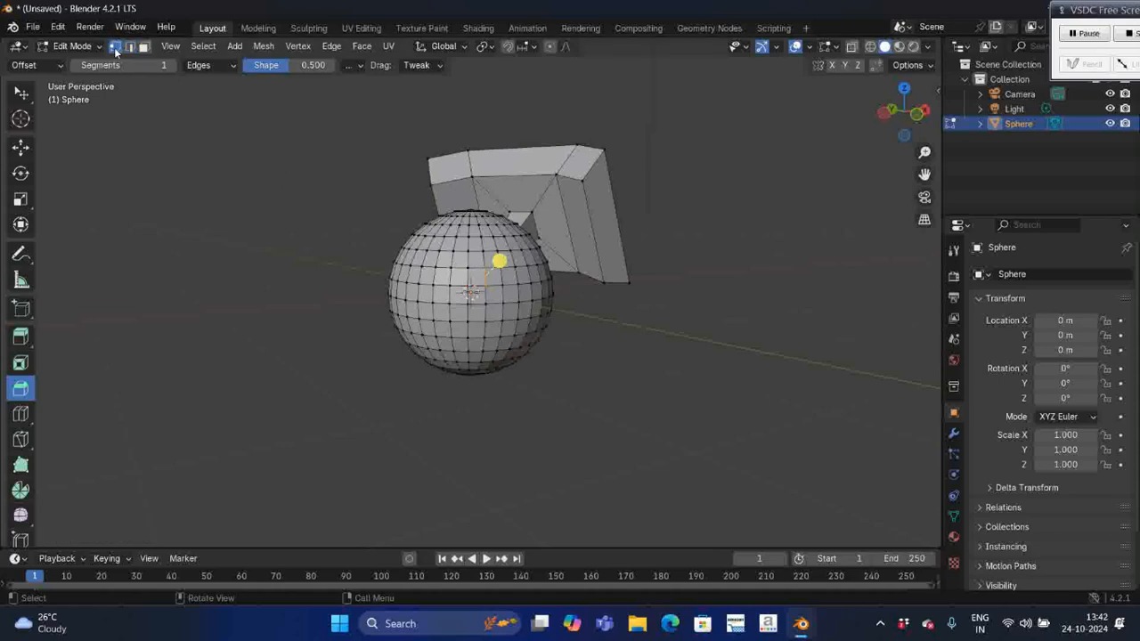
pyautogui.click(466, 250)
pyautogui.press('g')
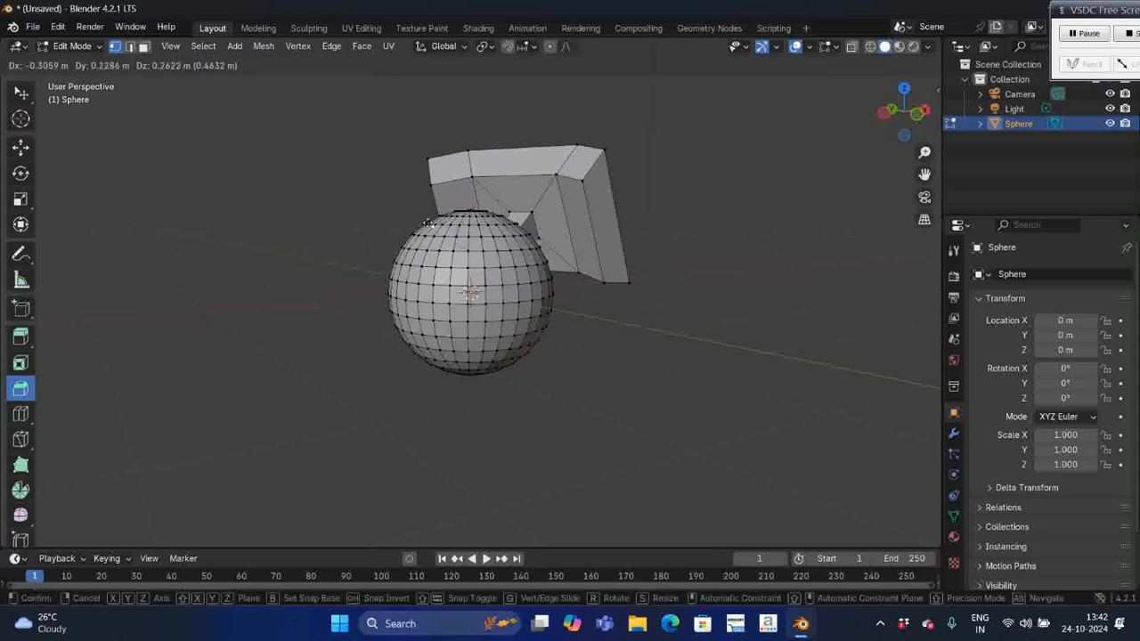
pyautogui.click(311, 189)
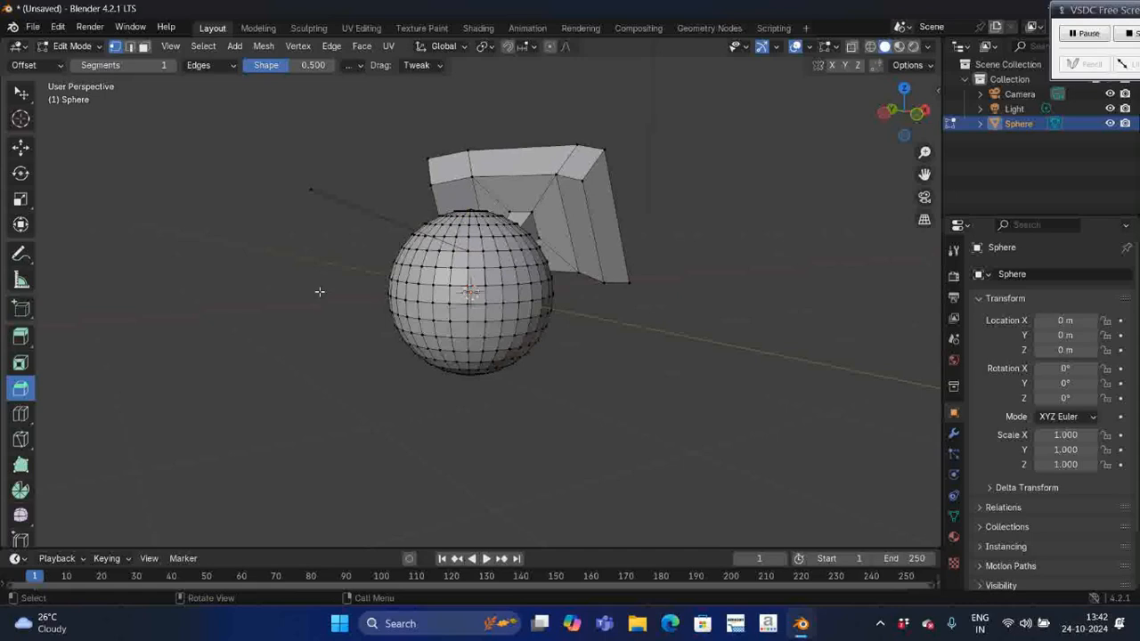
# - Examine the extruded vertex, the sphere and the slab from several sides and from above
pyautogui.hscroll(-10, 320, 292)
pyautogui.hscroll(8, 320, 292)
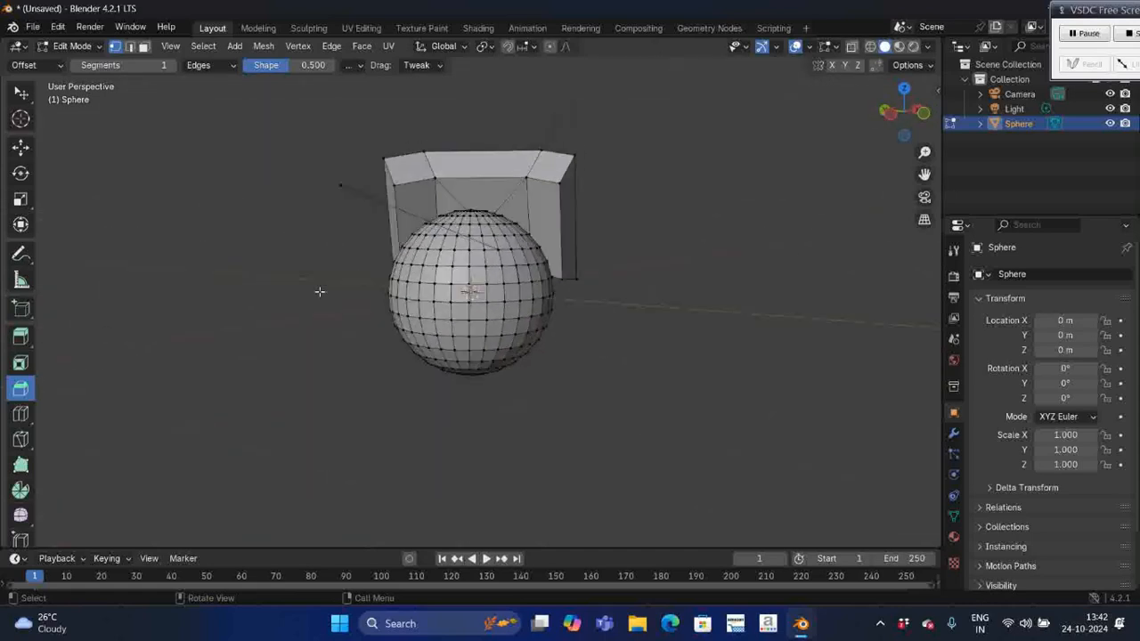
pyautogui.hscroll(-15, 320, 292)
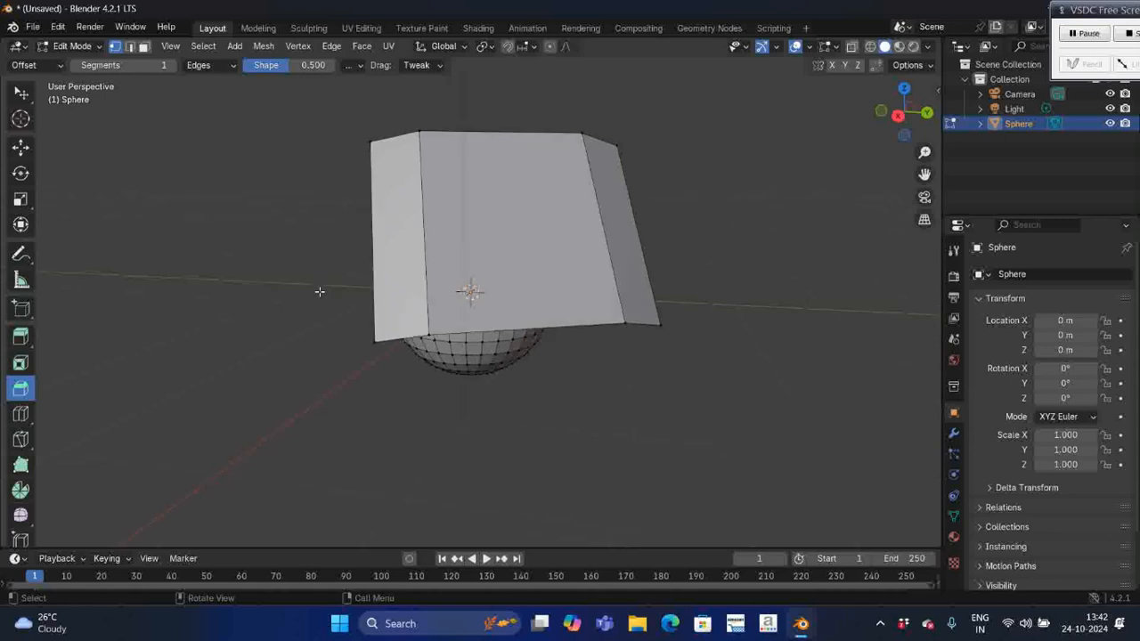
pyautogui.hscroll(-10, 320, 292)
pyautogui.hscroll(10, 320, 292)
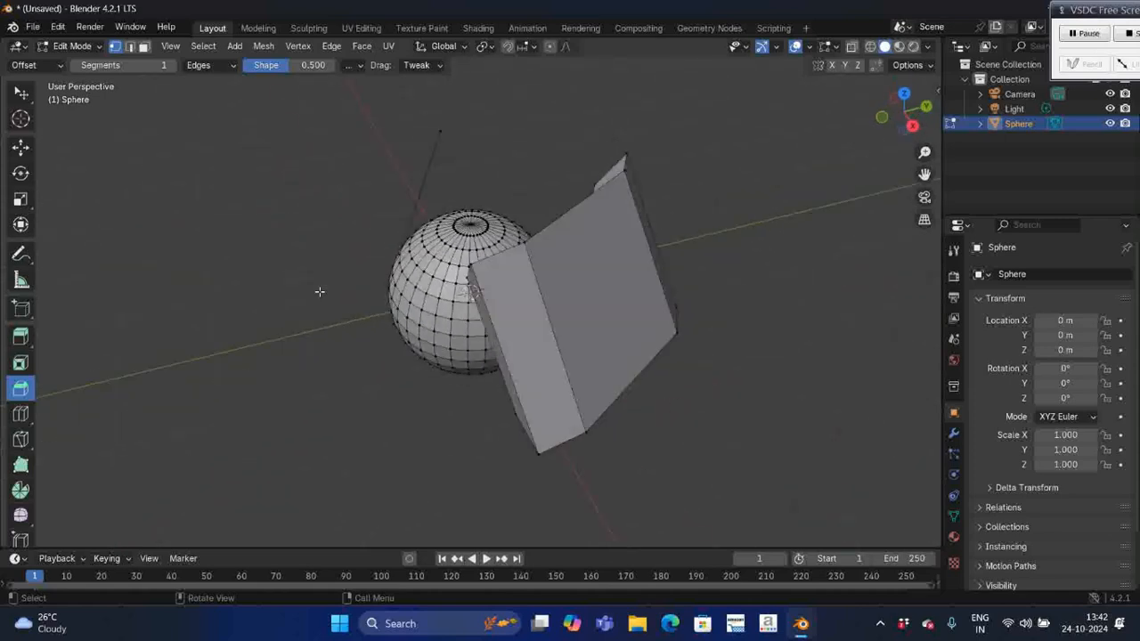
pyautogui.hscroll(8, 320, 292)
pyautogui.scroll(8, 319, 292)
pyautogui.scroll(-7, 319, 292)
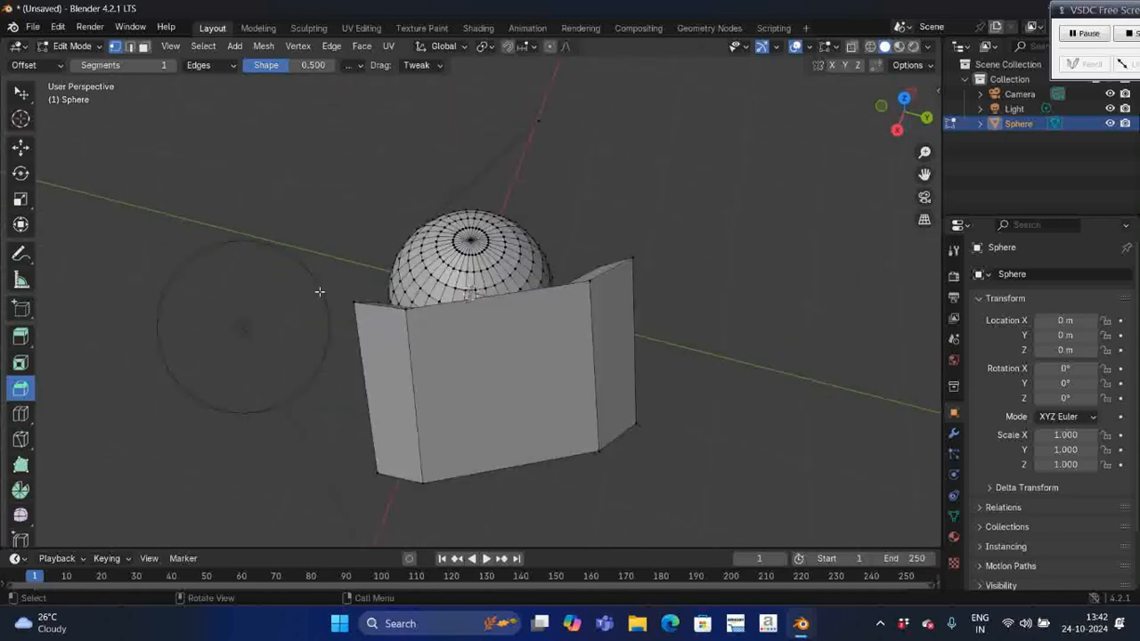
pyautogui.hscroll(-6, 320, 292)
pyautogui.hscroll(6, 320, 292)
pyautogui.scroll(-5, 320, 292)
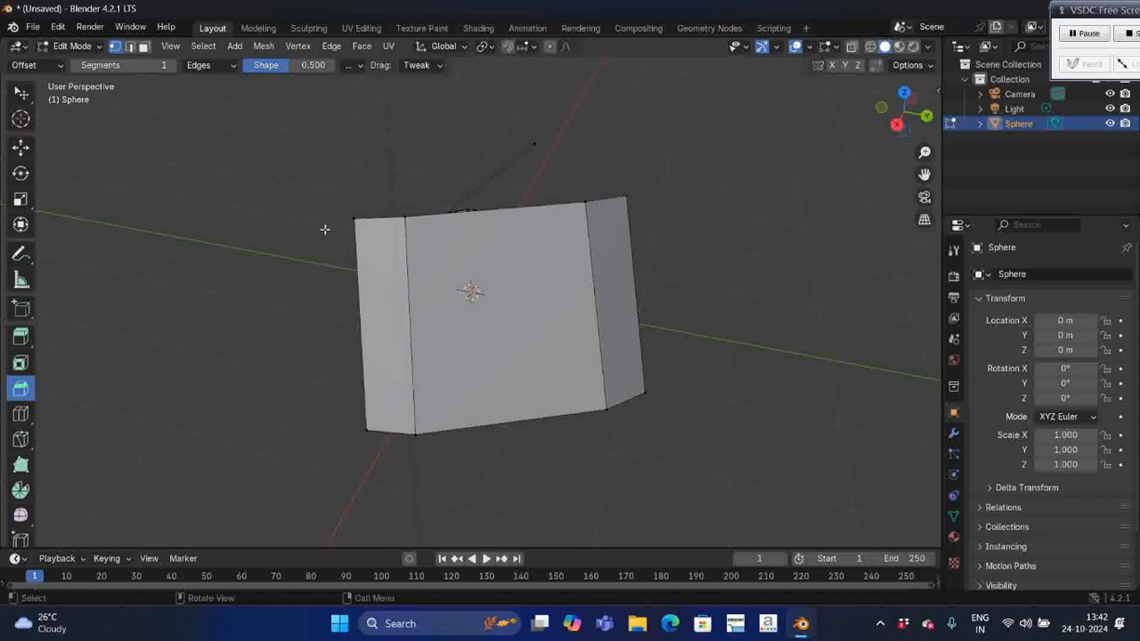
# - Switch to face selection and extrude the slab's narrow angled side face about 0.96 m along its normal with Extrude Manifold
pyautogui.click(24, 347)
pyautogui.click(24, 347)
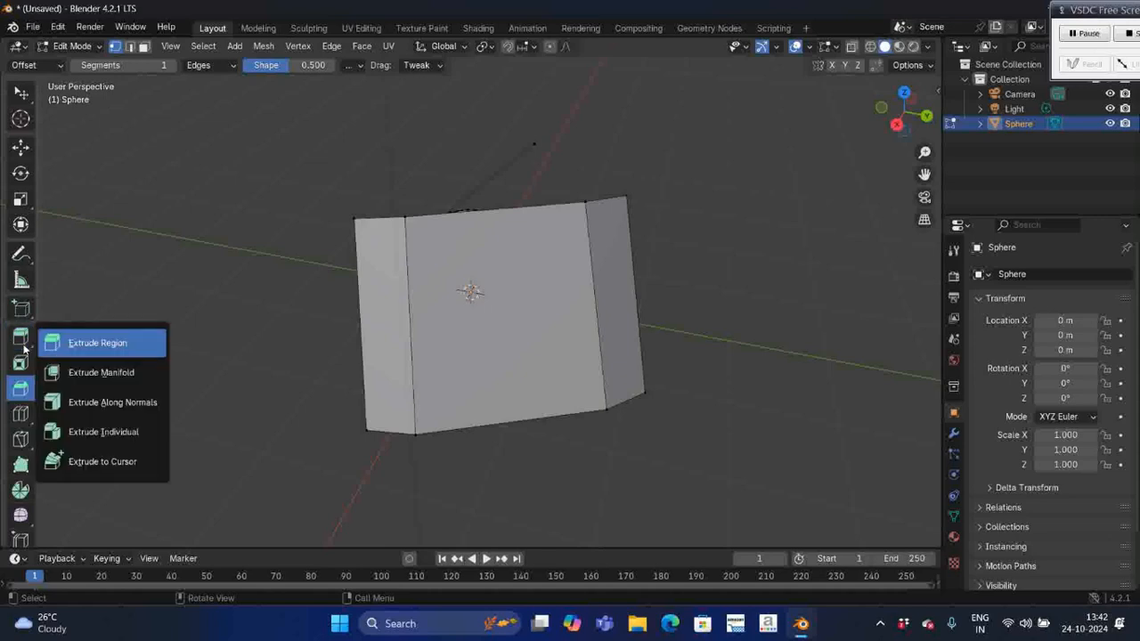
pyautogui.click(73, 366)
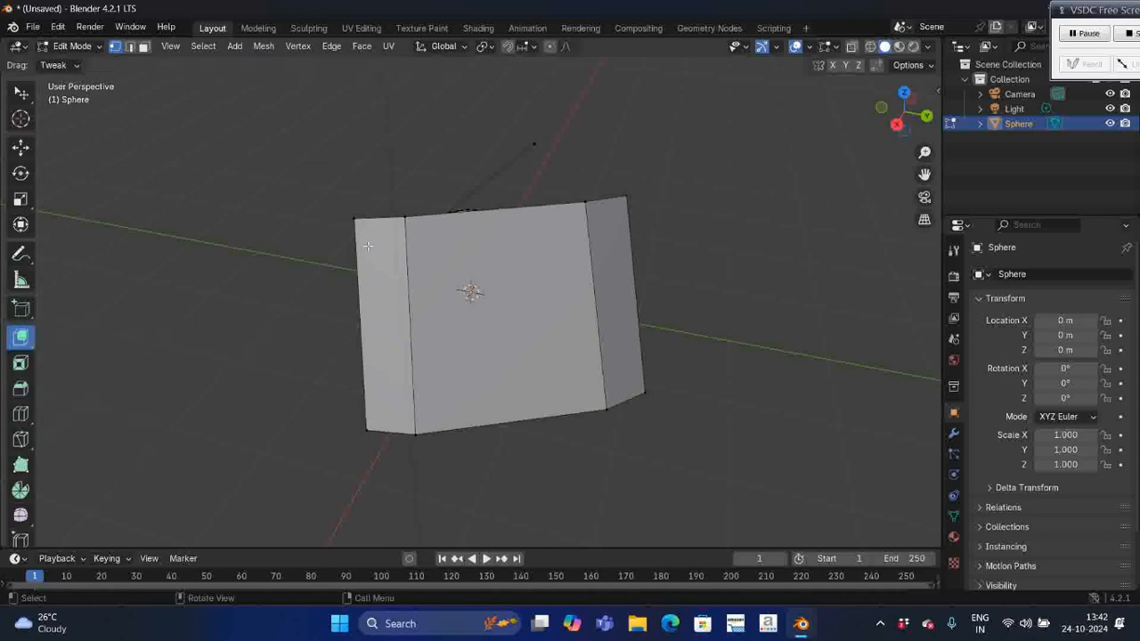
pyautogui.hotkey('ctrl', 'b')
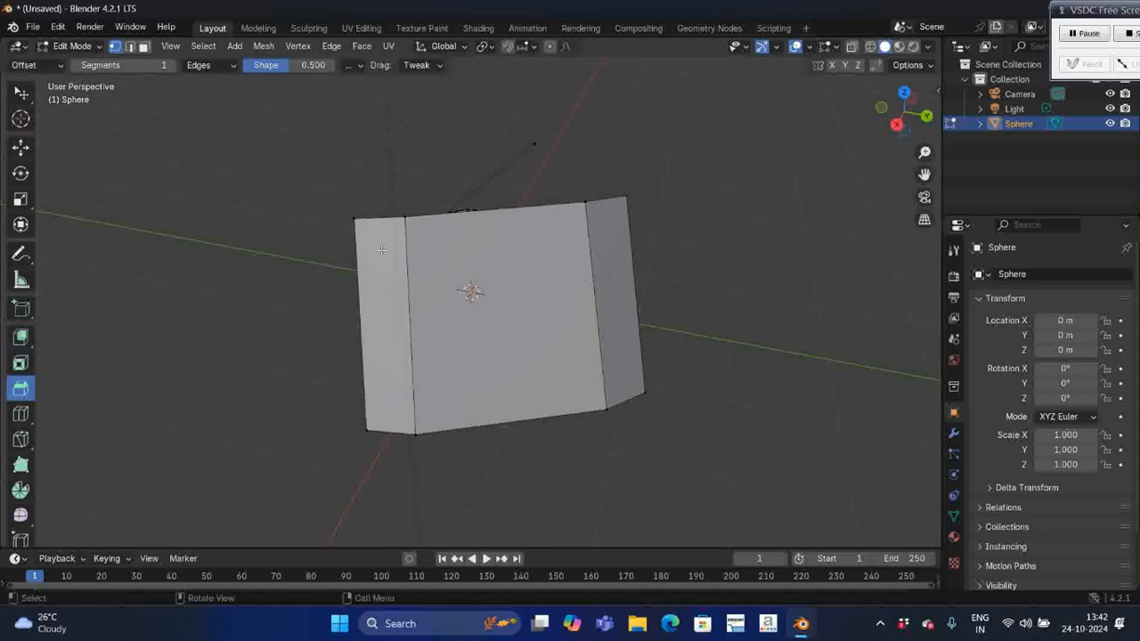
pyautogui.click(143, 47)
pyautogui.click(381, 289)
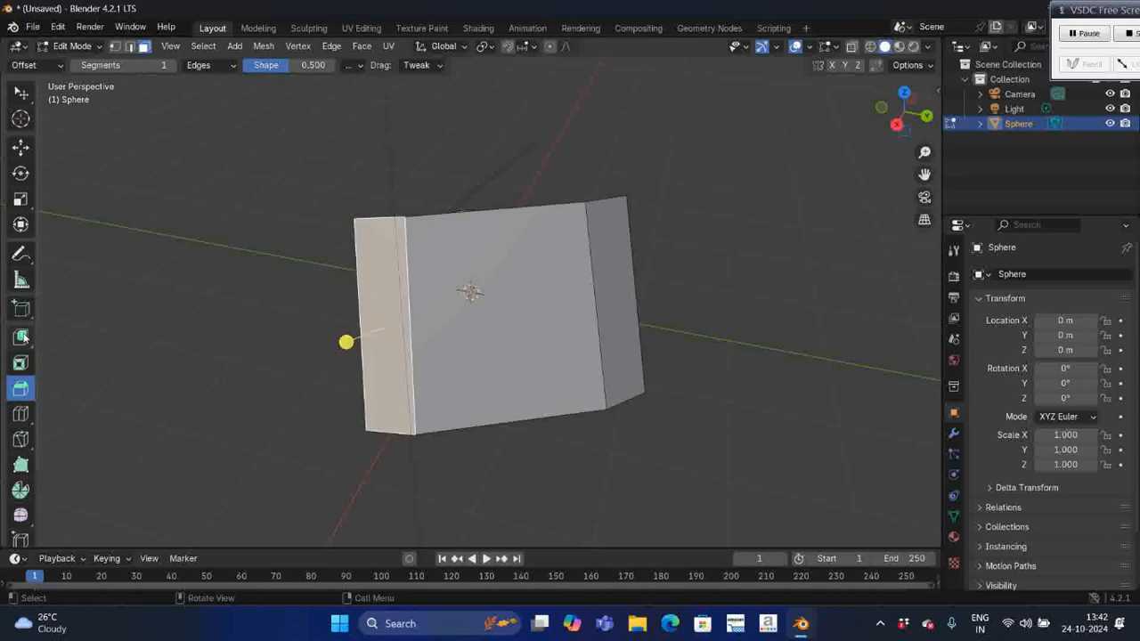
pyautogui.click(21, 337)
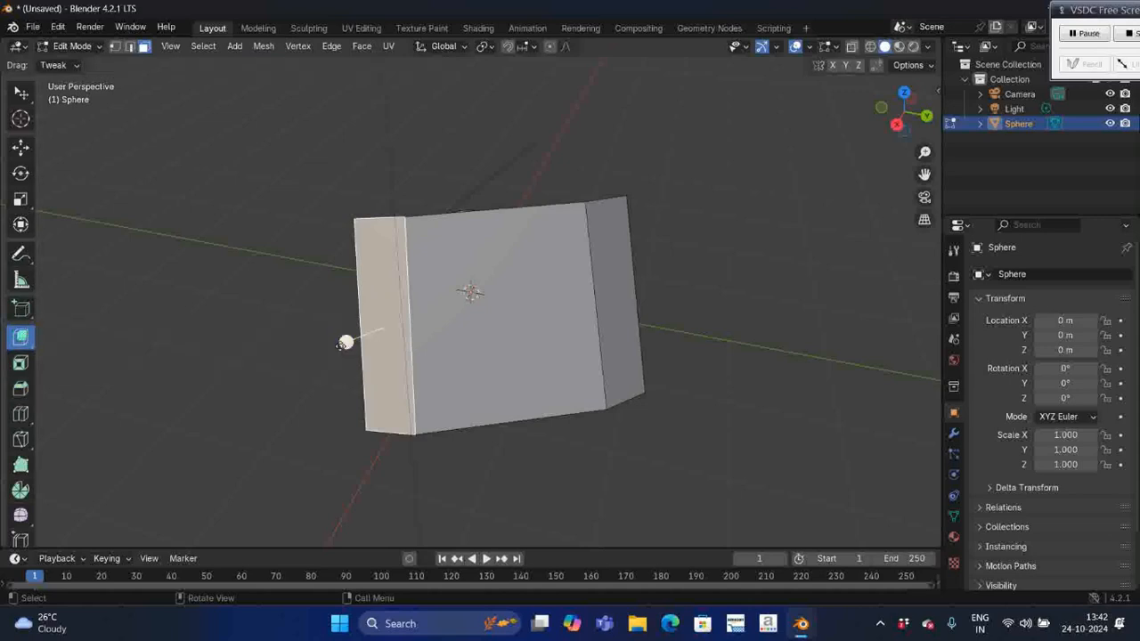
pyautogui.moveTo(346, 342); pyautogui.dragTo(275, 343)
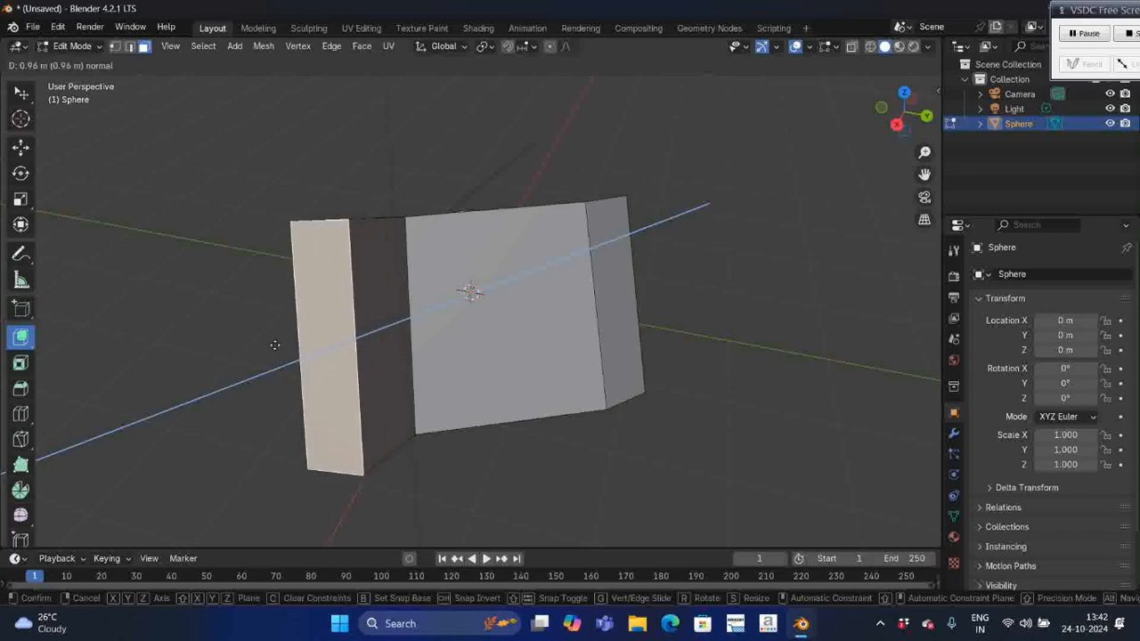
pyautogui.click(275, 344)
pyautogui.hotkey('shift', 'space')
pyautogui.hotkey('ctrl', 'b')
# - Select the outer end face of the newly extruded block and extrude it with Extrude Along Normals
pyautogui.moveTo(275, 345); pyautogui.dragTo(252, 344, button='middle')
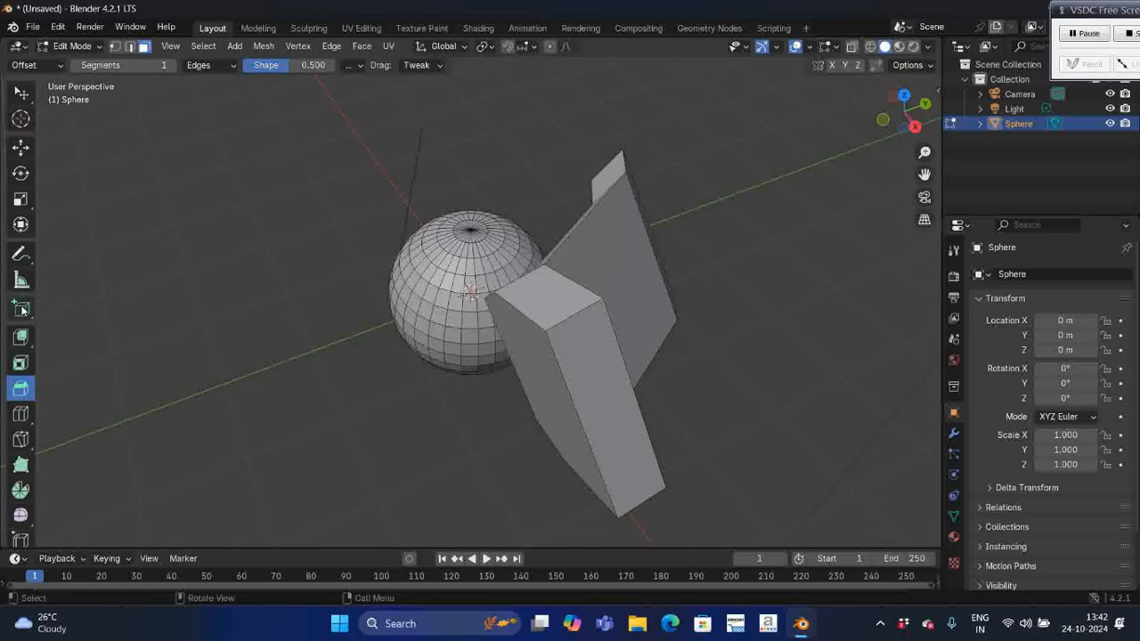
pyautogui.click(27, 347)
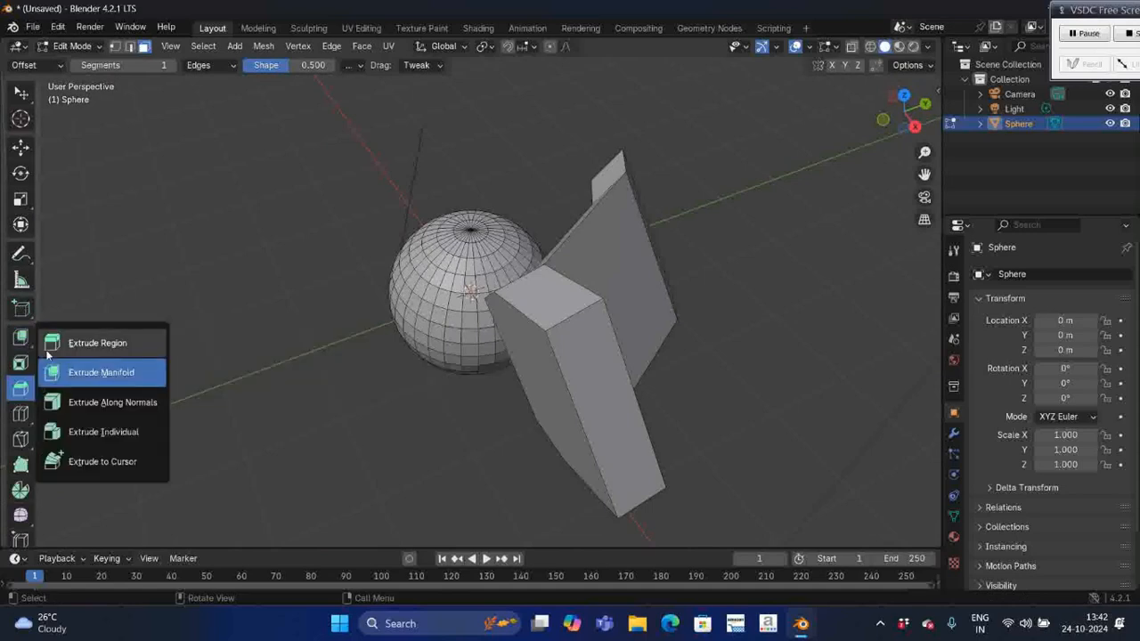
pyautogui.click(86, 402)
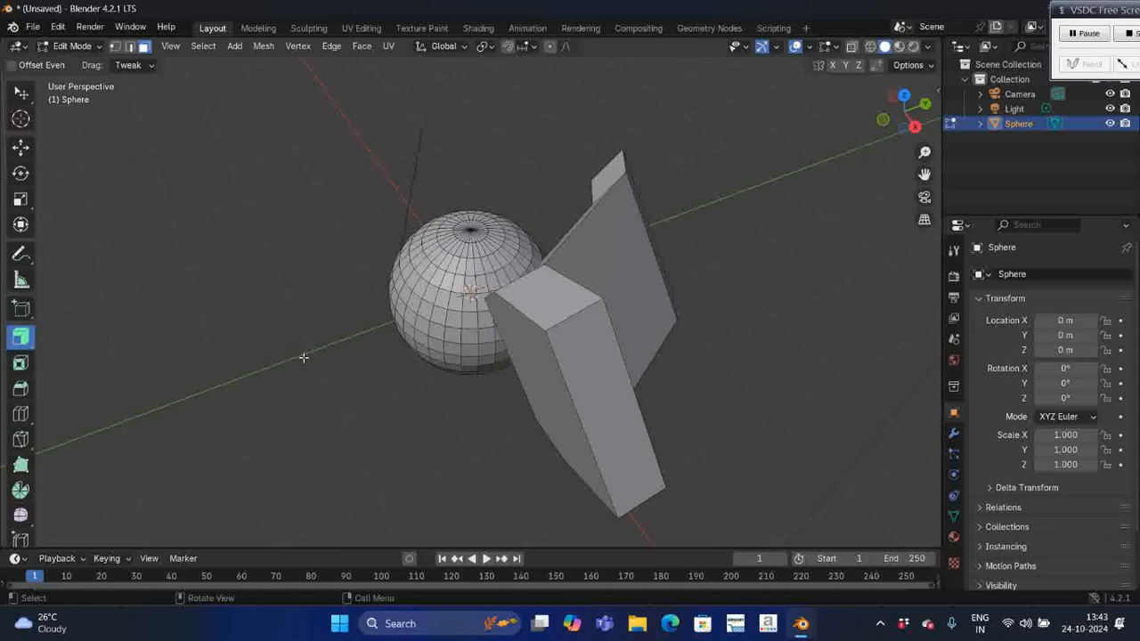
pyautogui.click(606, 349)
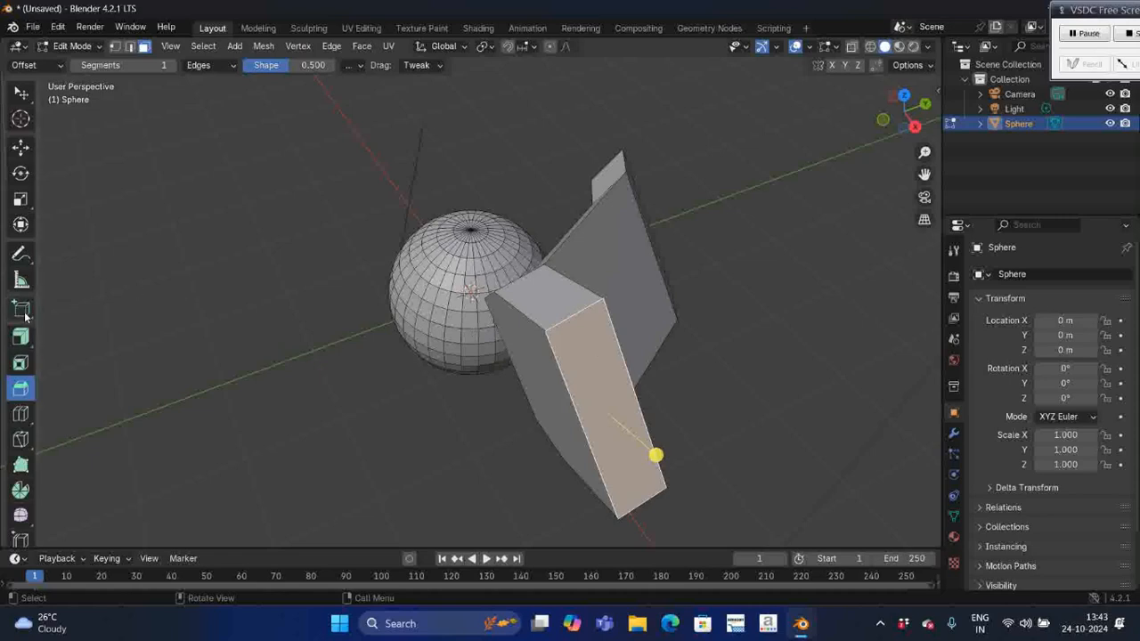
pyautogui.click(21, 343)
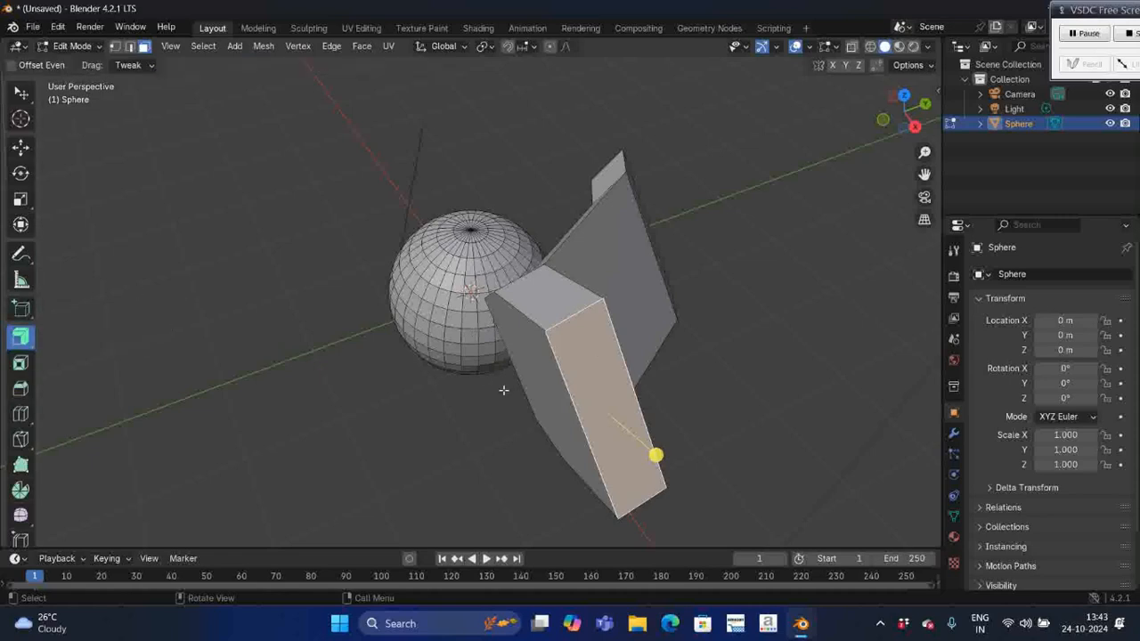
pyautogui.moveTo(656, 455); pyautogui.dragTo(216, 404)
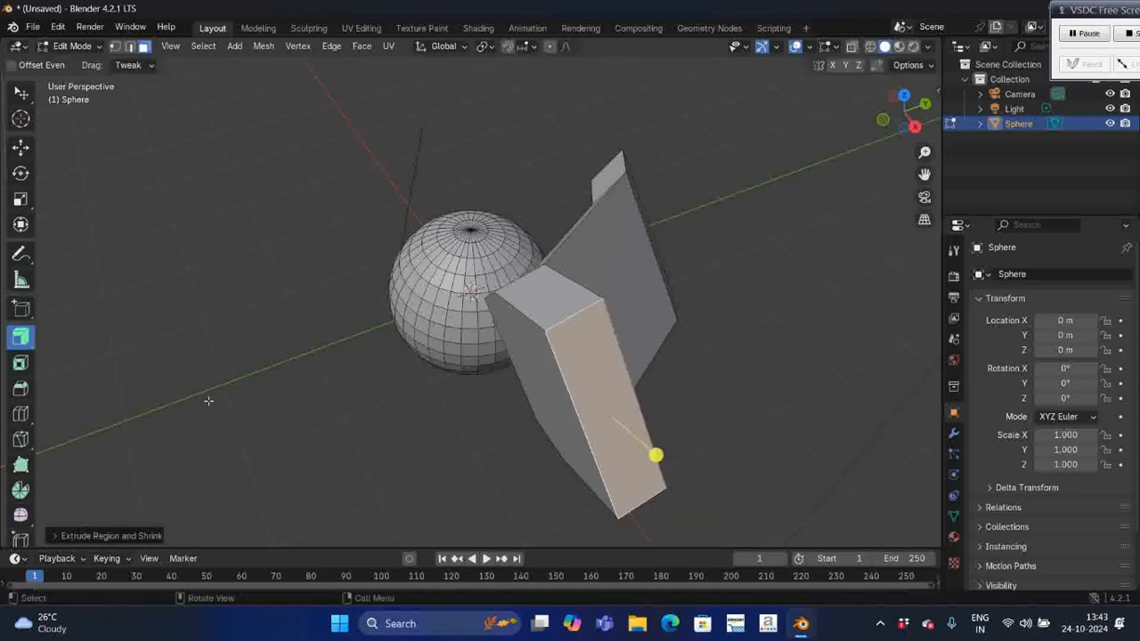